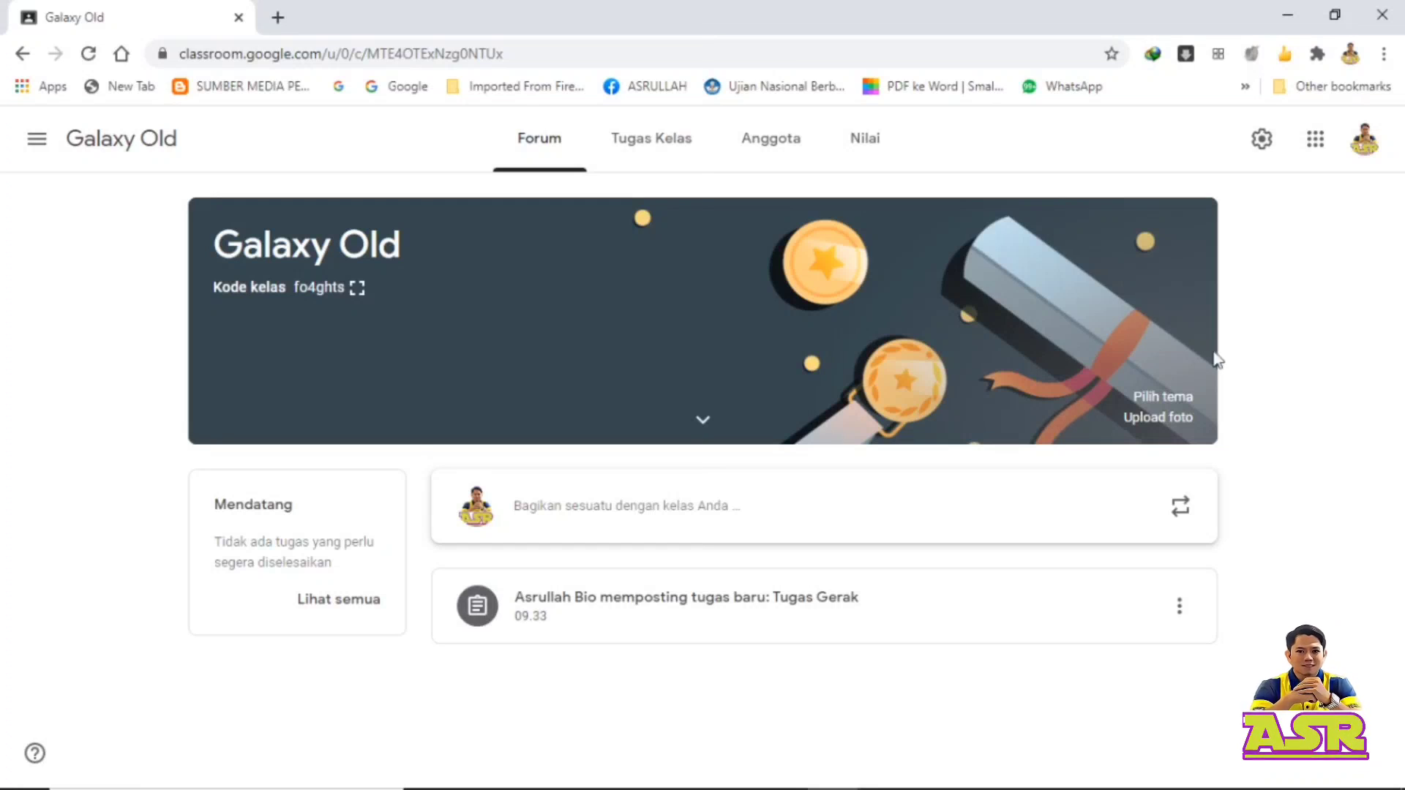
Step: Start a new assignment (Tugas) in the classwork of the Galaxy Old class
left_click(650, 150)
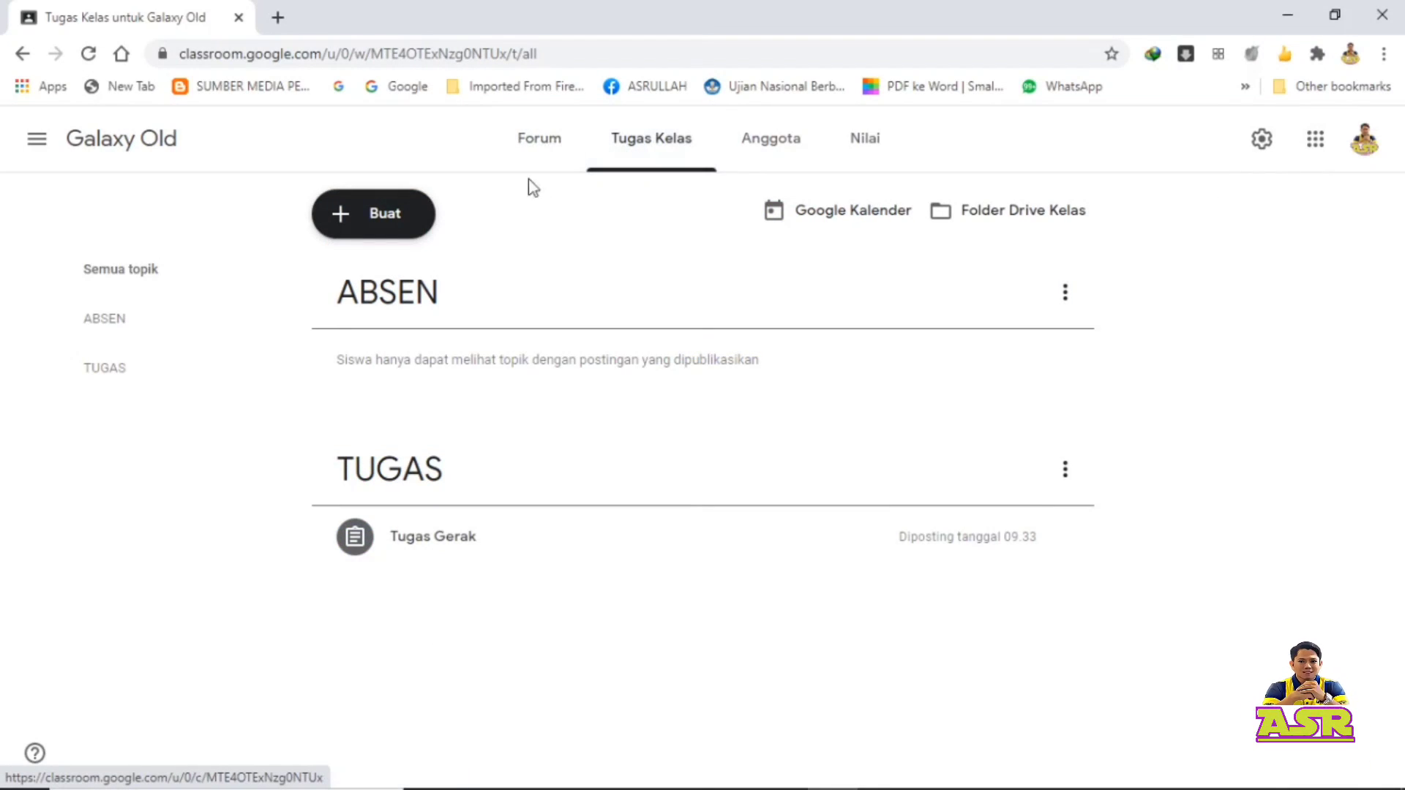
left_click(388, 214)
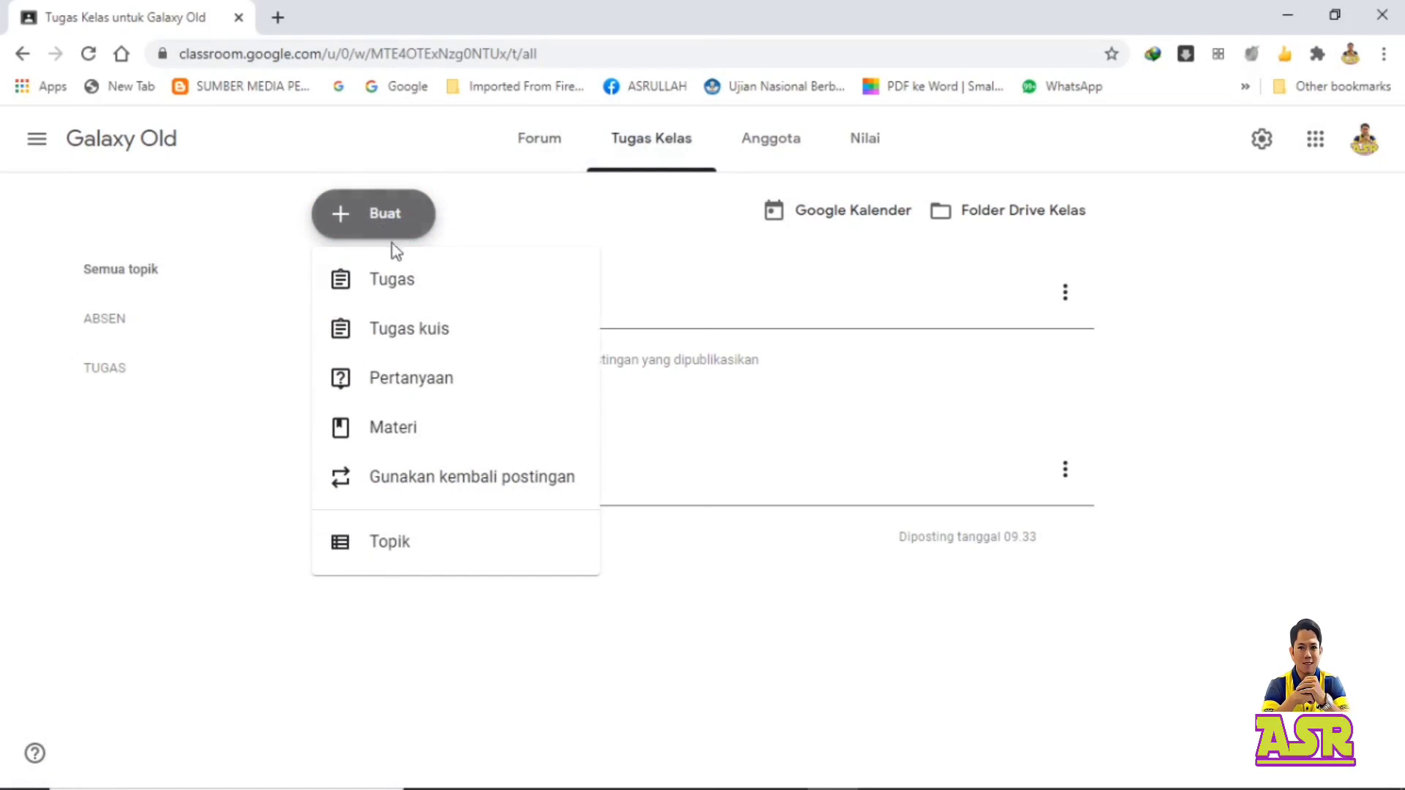
left_click(402, 286)
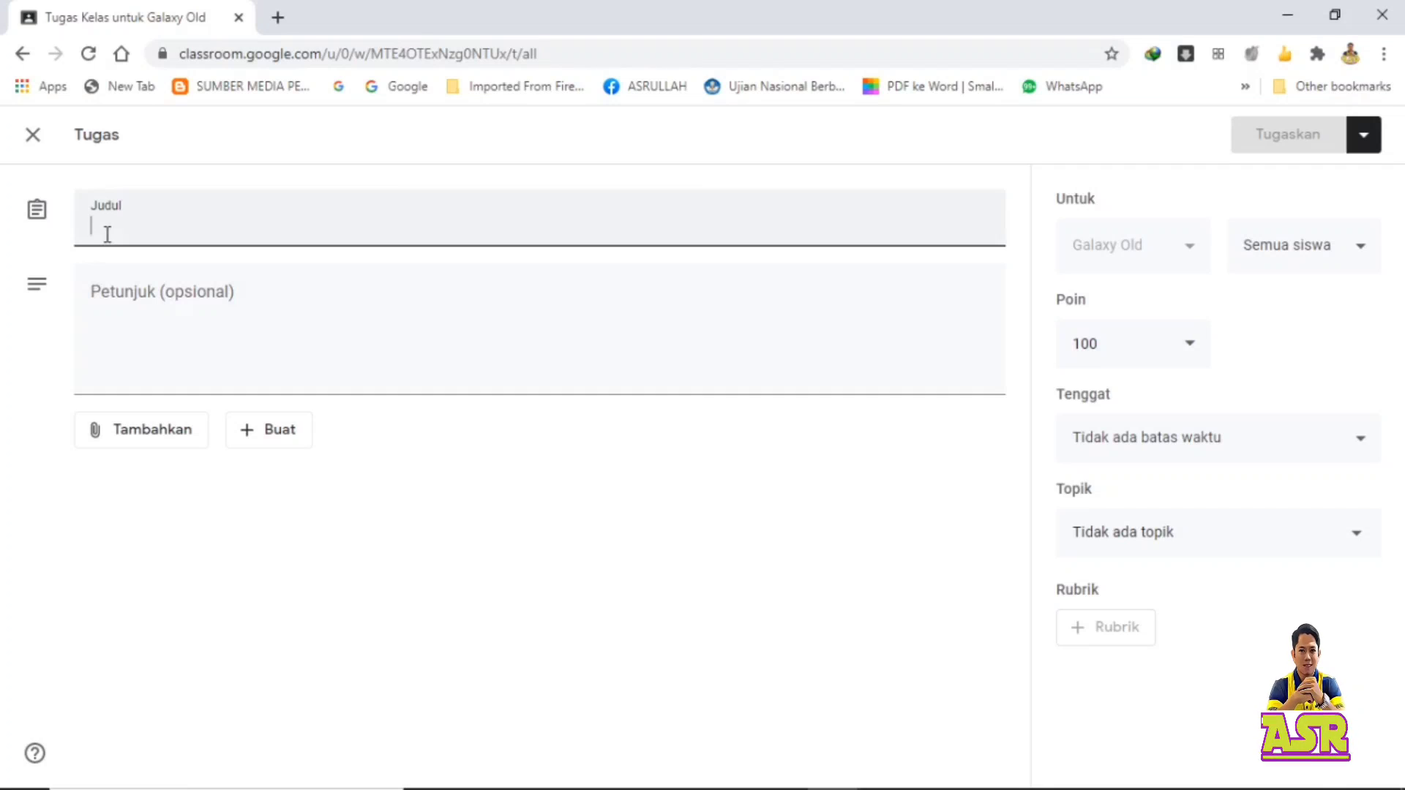
type("tUGAS")
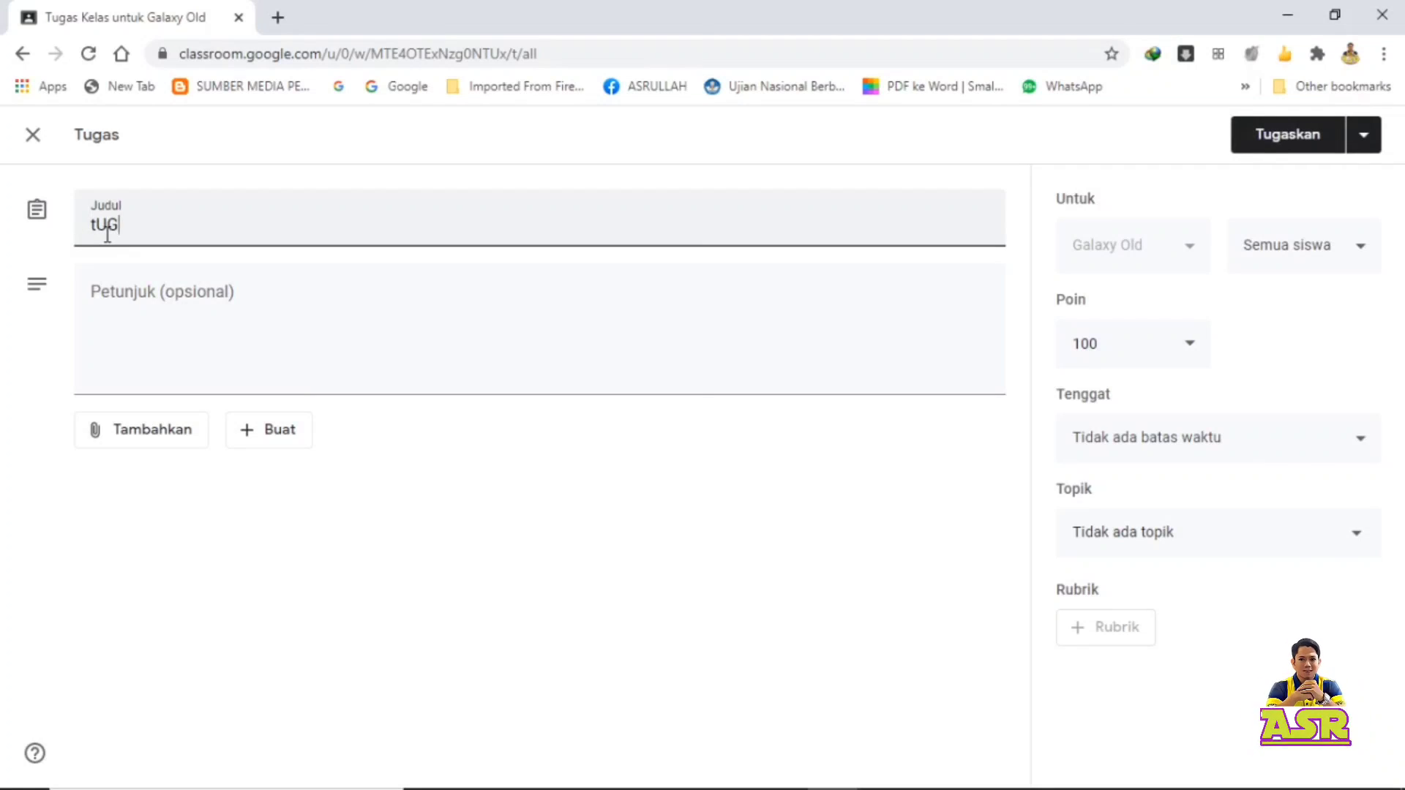
key("BackSpace")
key("BackSpace")
key("BackSpace")
key("BackSpace")
key("BackSpace")
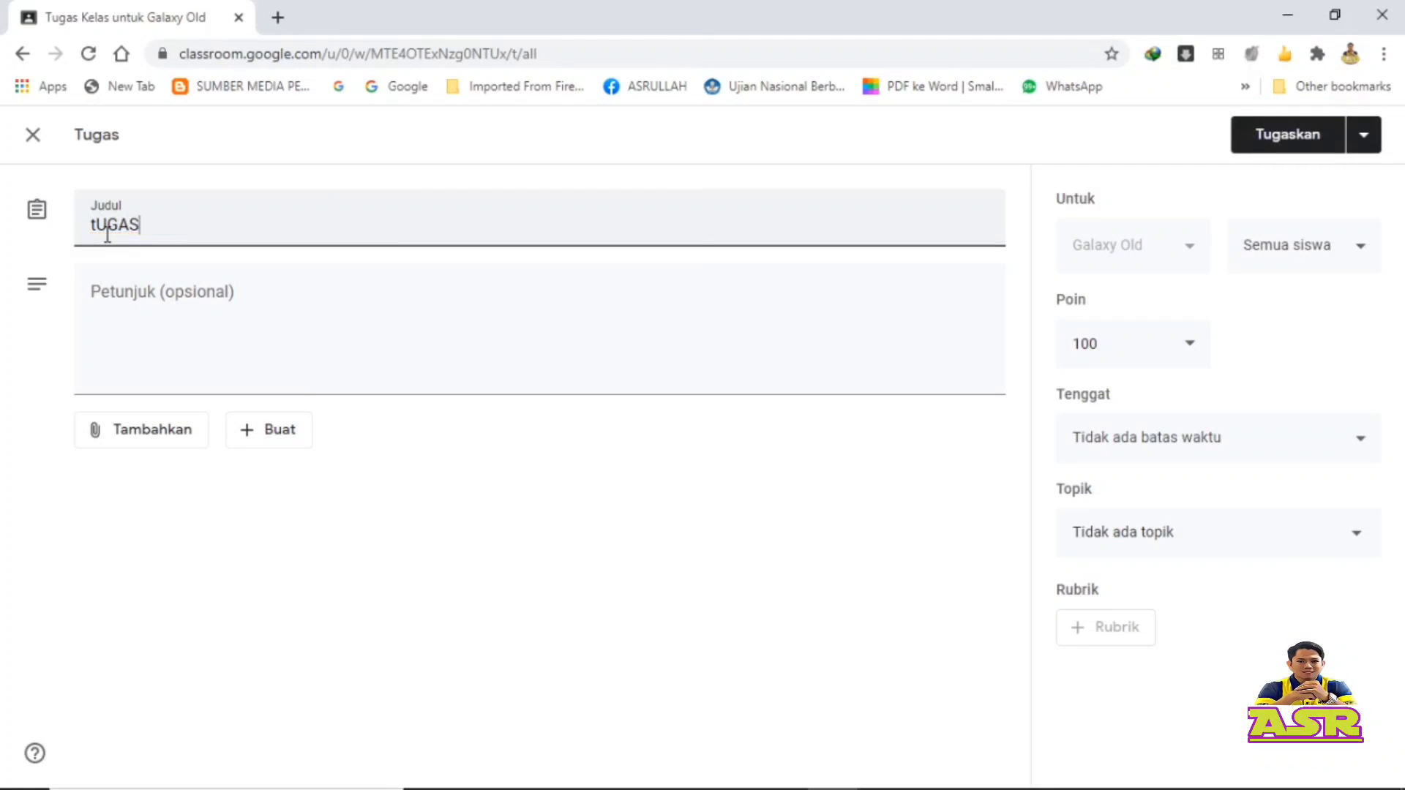
type("tu")
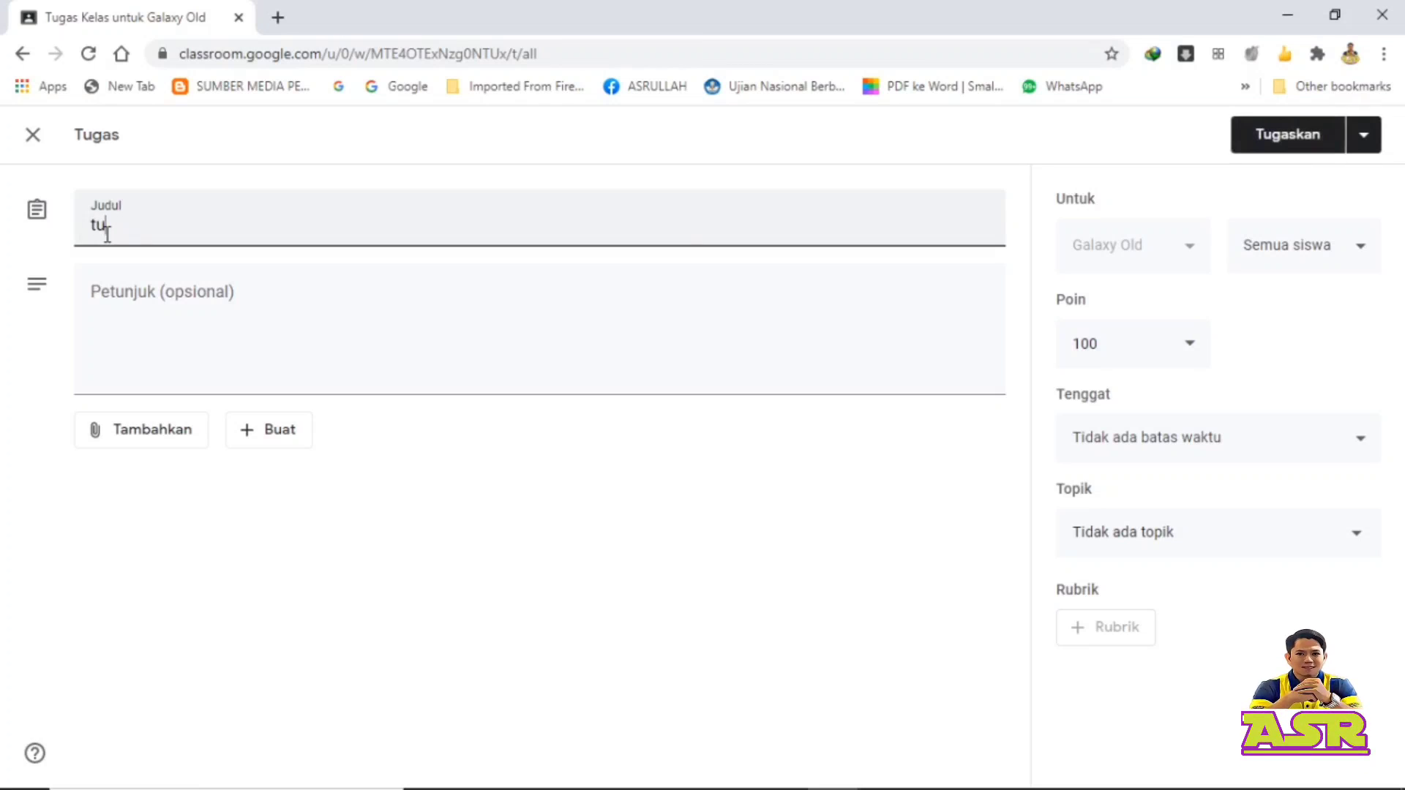
key("BackSpace")
key("BackSpace")
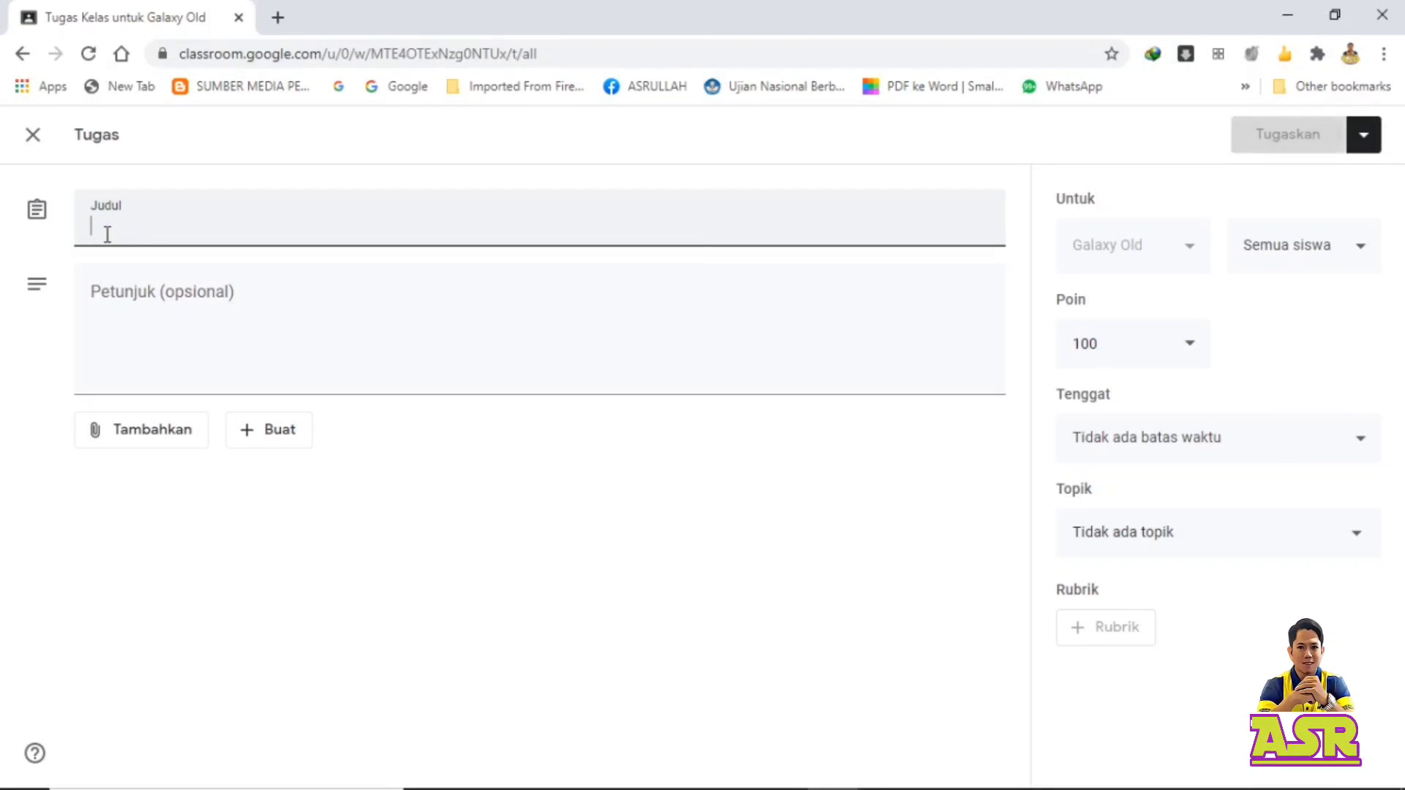
Step: Title the assignment "TUGAS MEMBUAT LAPORAN PERCOBAAN"
type("TUGAS ")
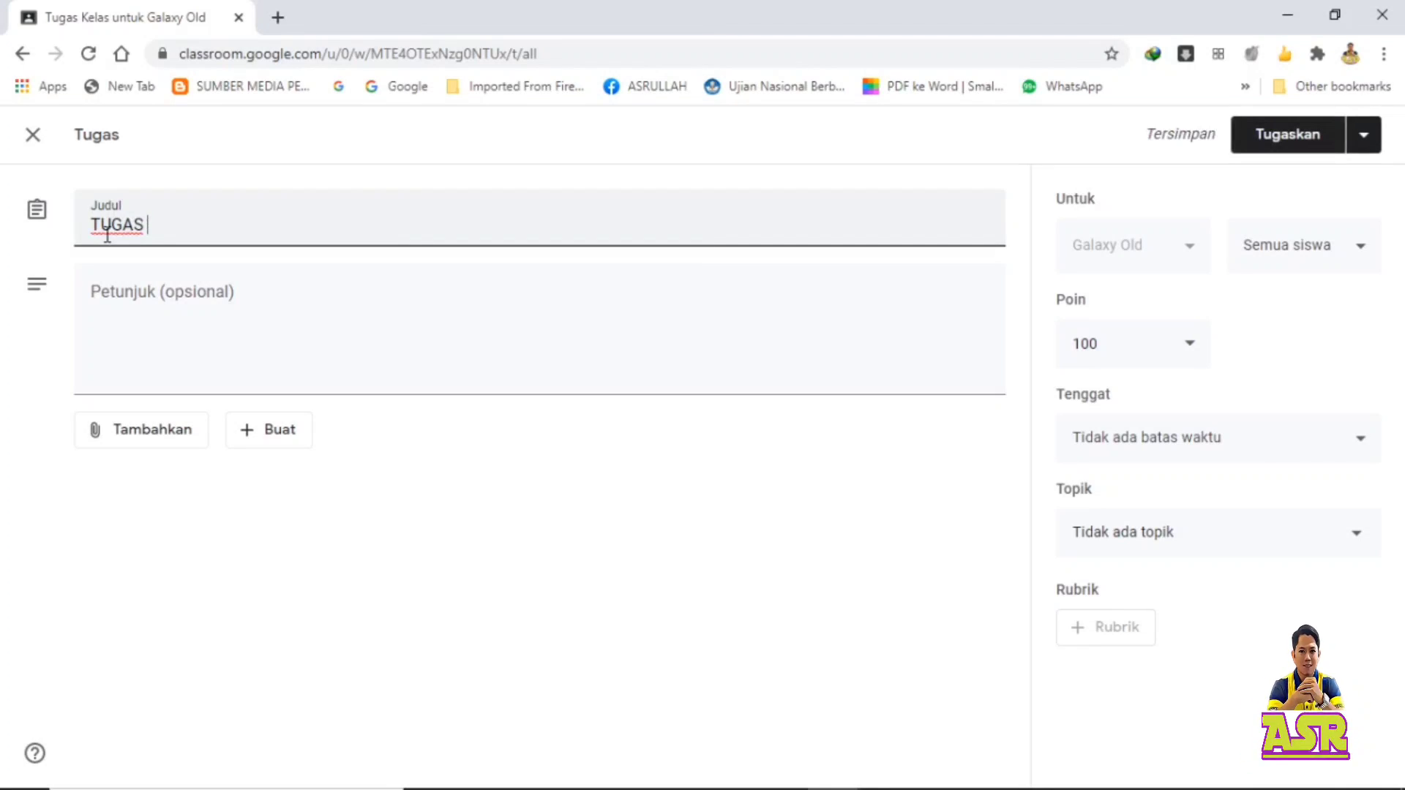
type("MEMBUAT ")
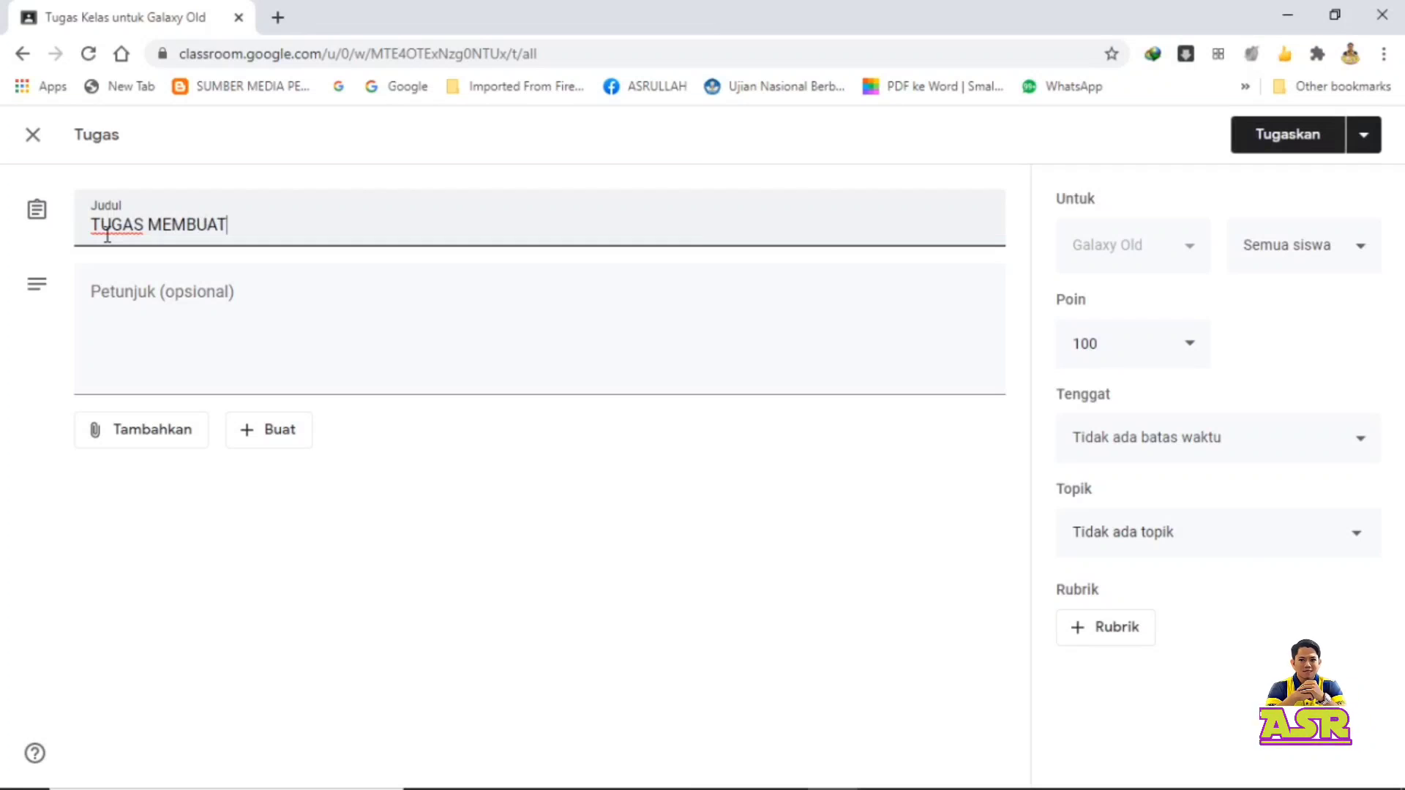
type("LAPORA")
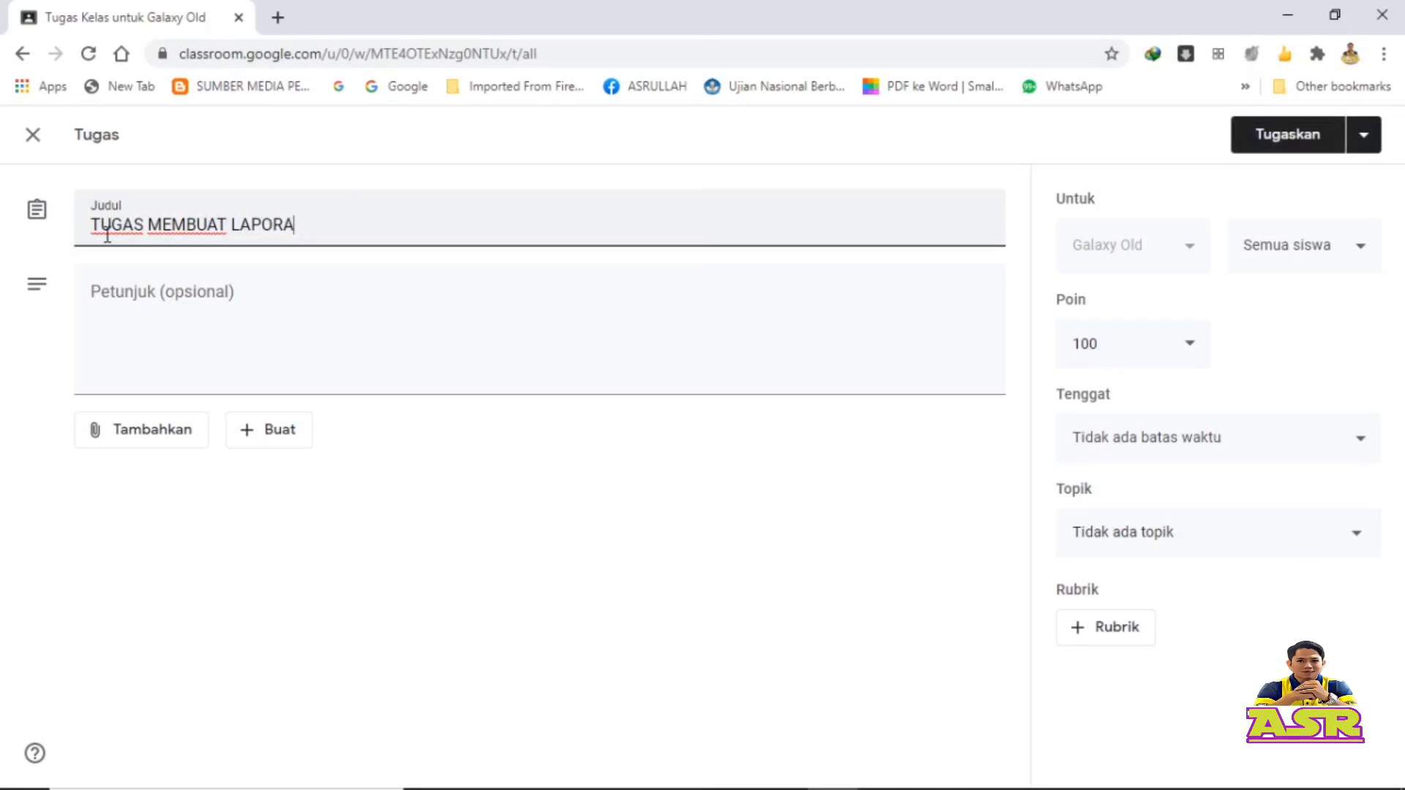
type("N P")
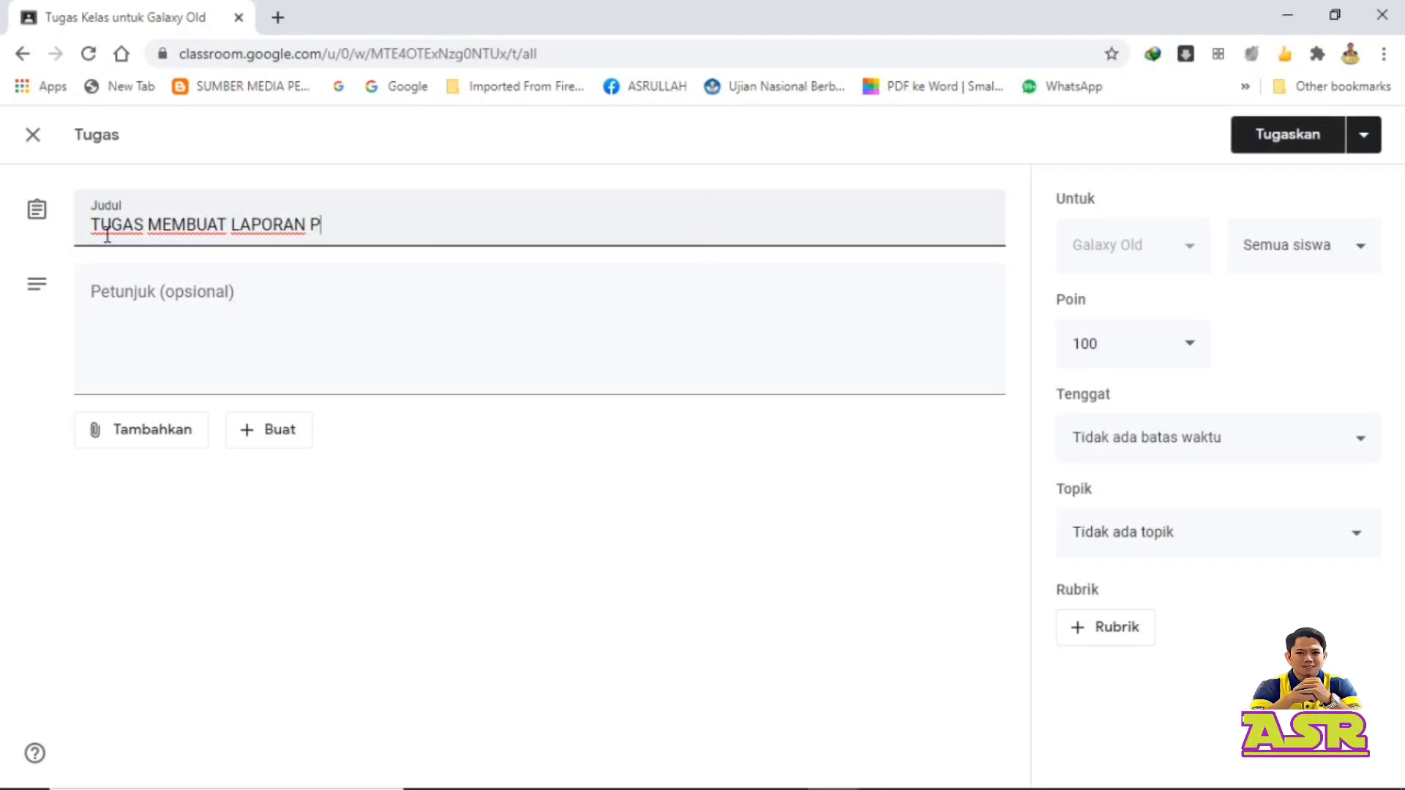
type("ERCON")
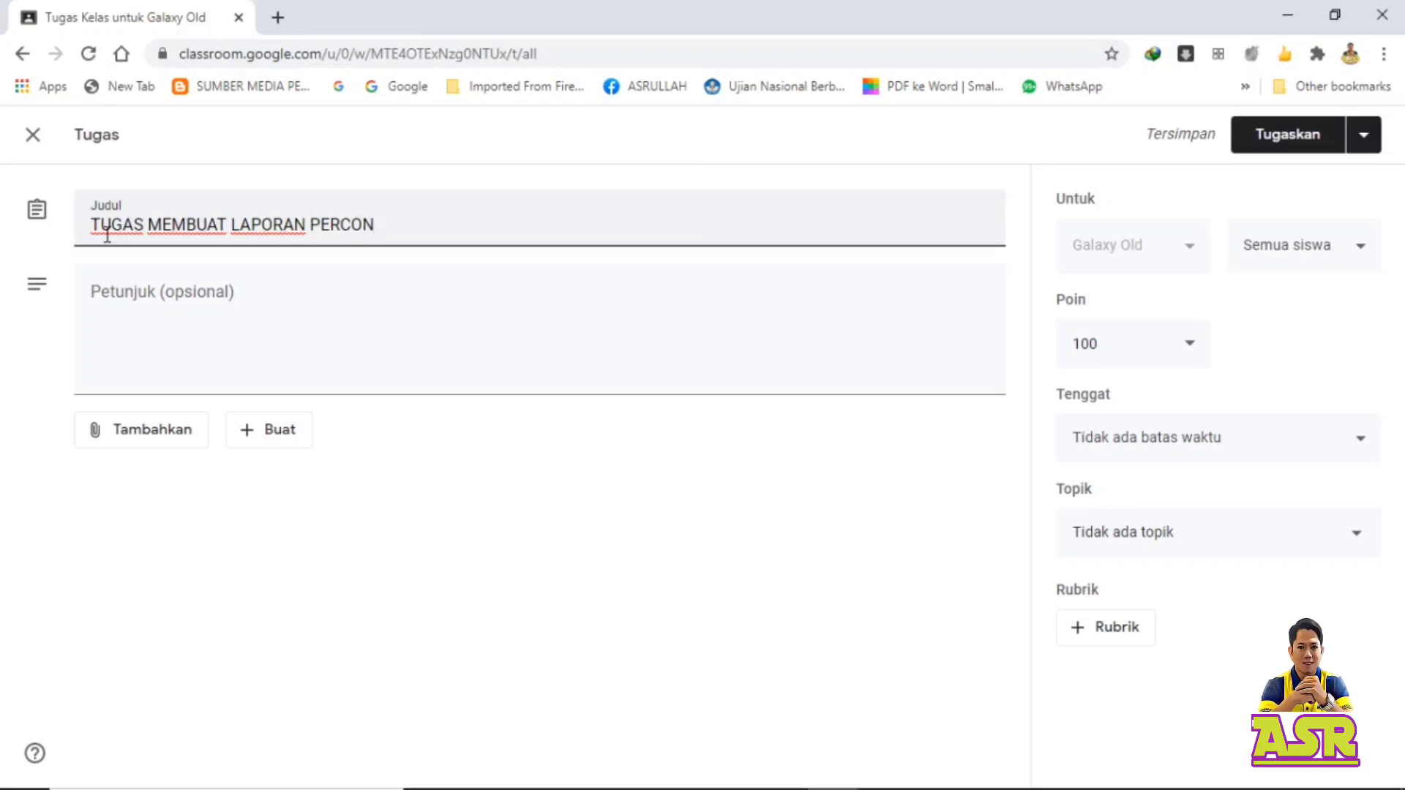
key("BackSpace")
type("BAAN")
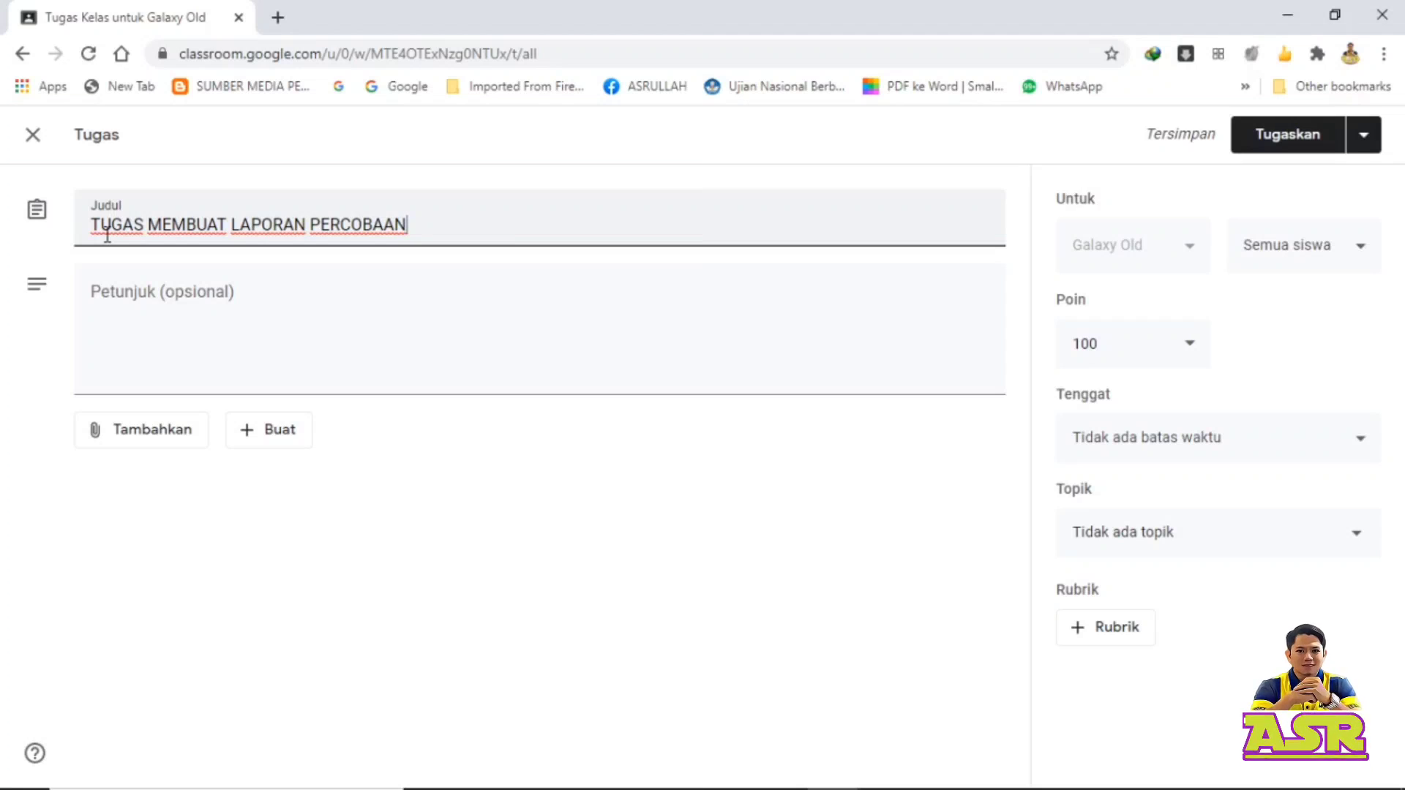
Step: Enter the assignment instructions "BUATLAH LAPORAN TERKAIT PERCOBAAN MENGAMATI GERAK TUMBUHAN DILINGKUNGAN SEKITAR RUMAH"
left_click(121, 296)
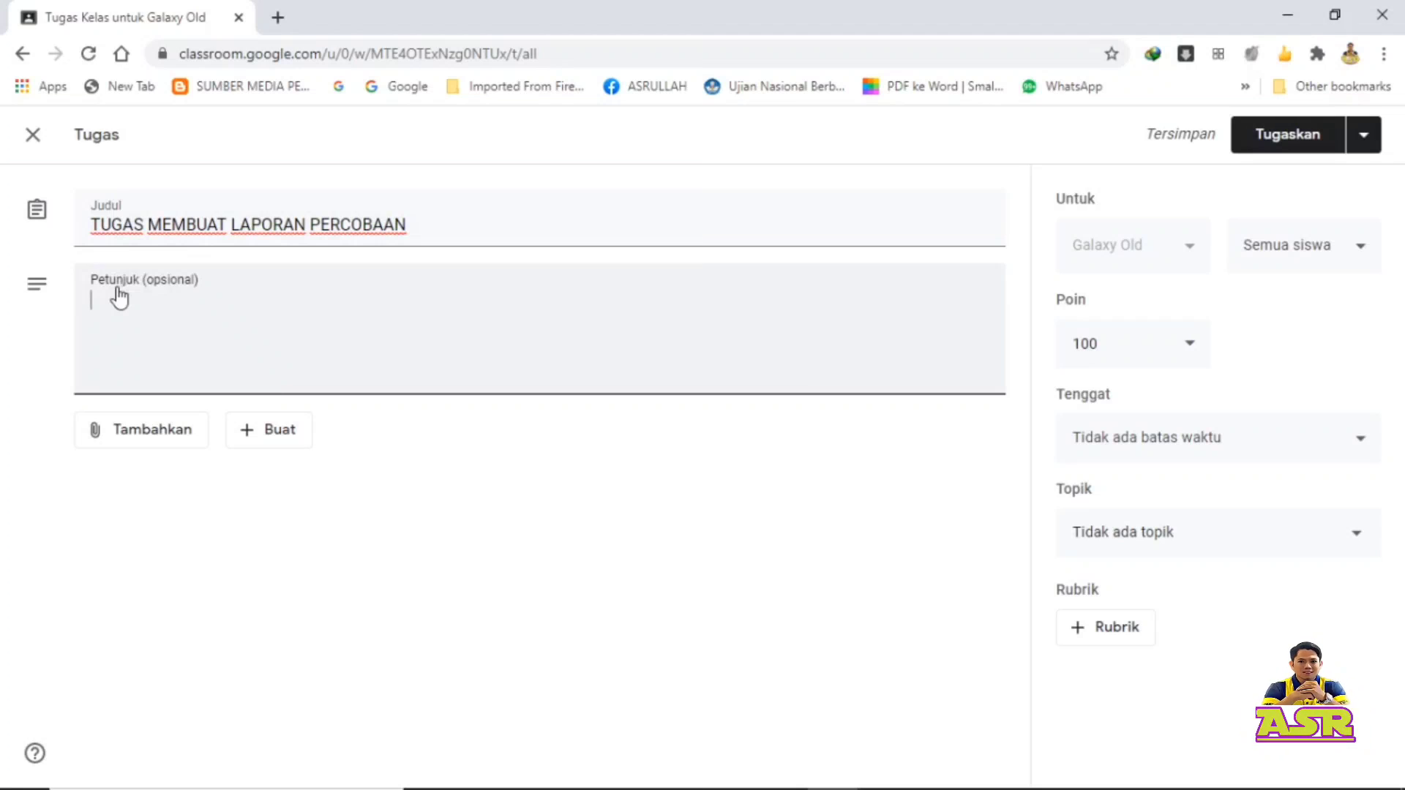
type("B")
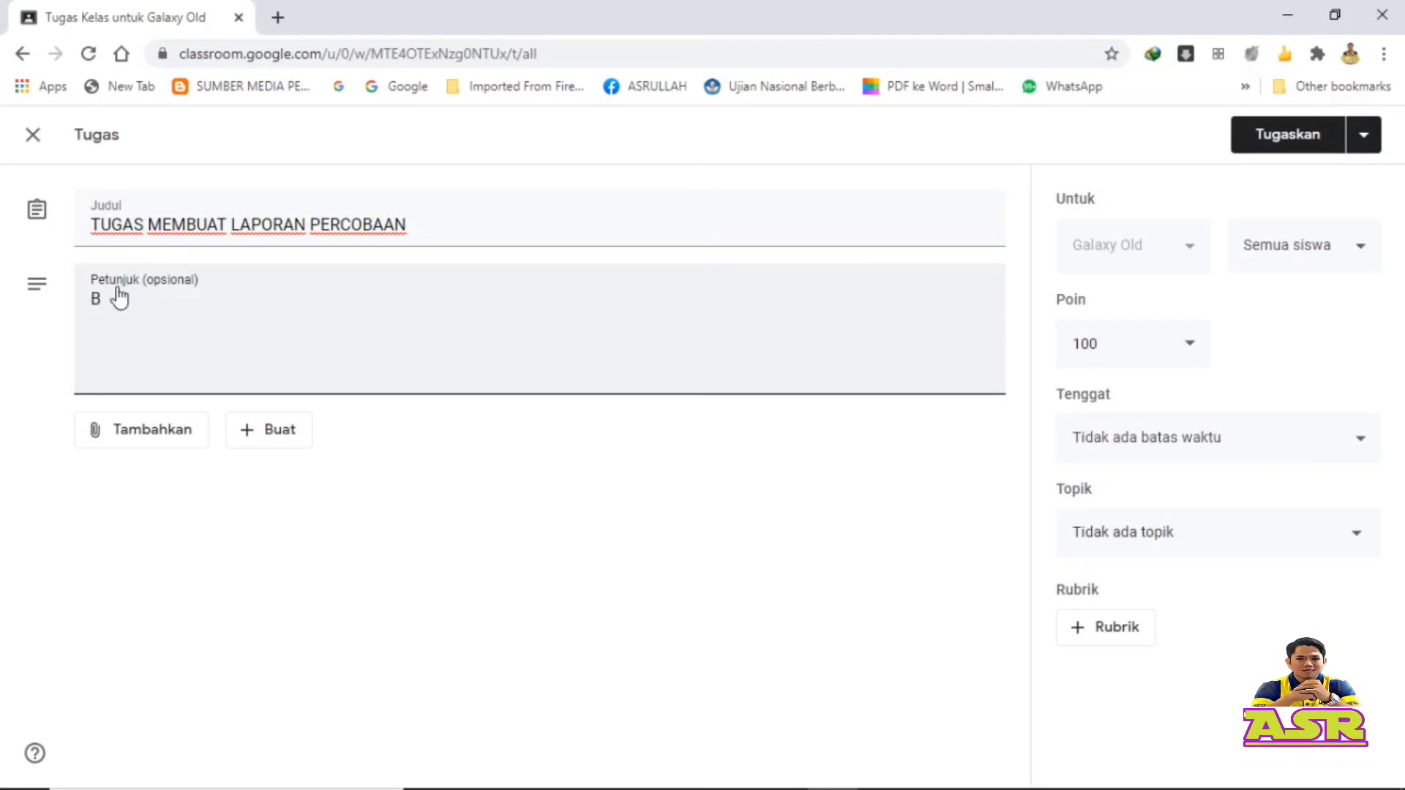
type("UATLAH")
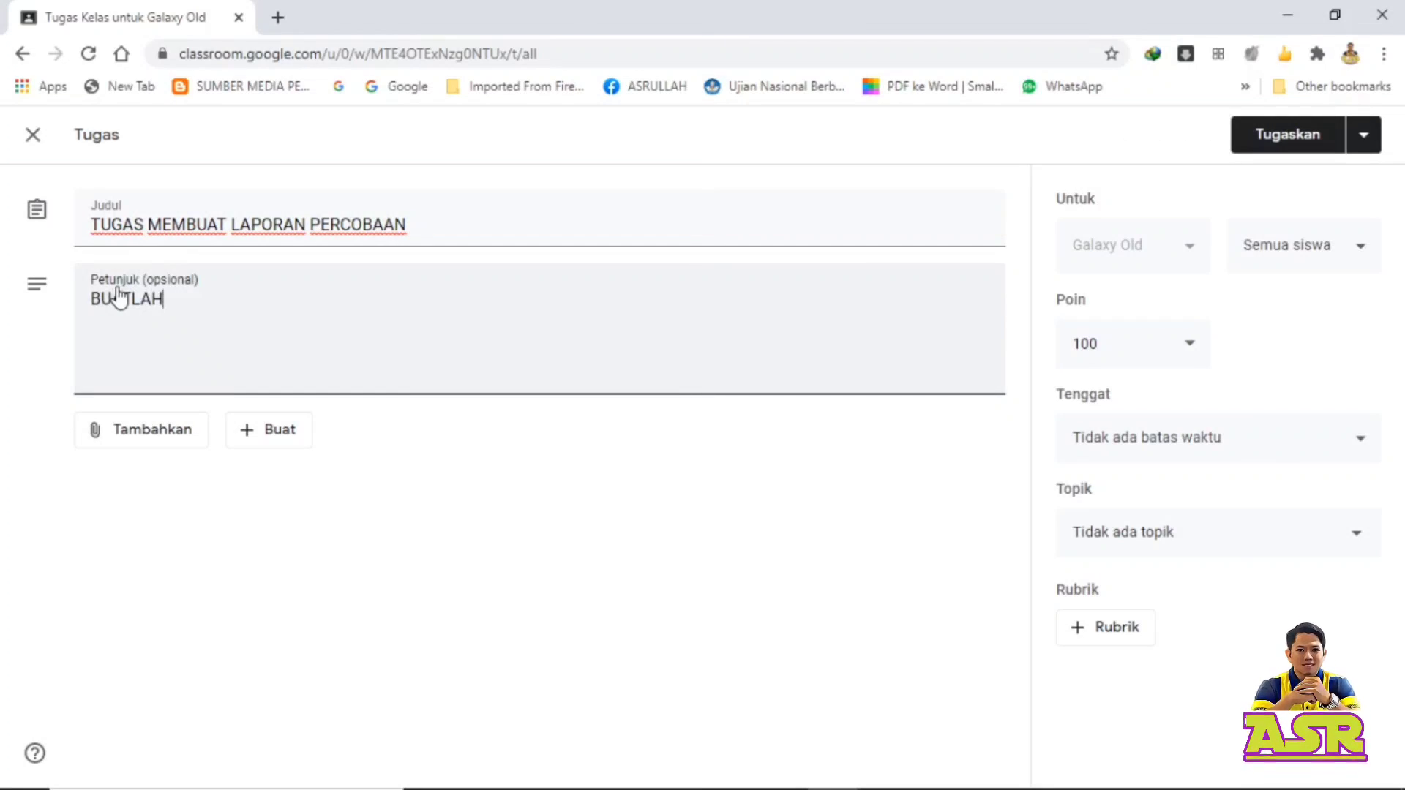
type(" LAPORAN")
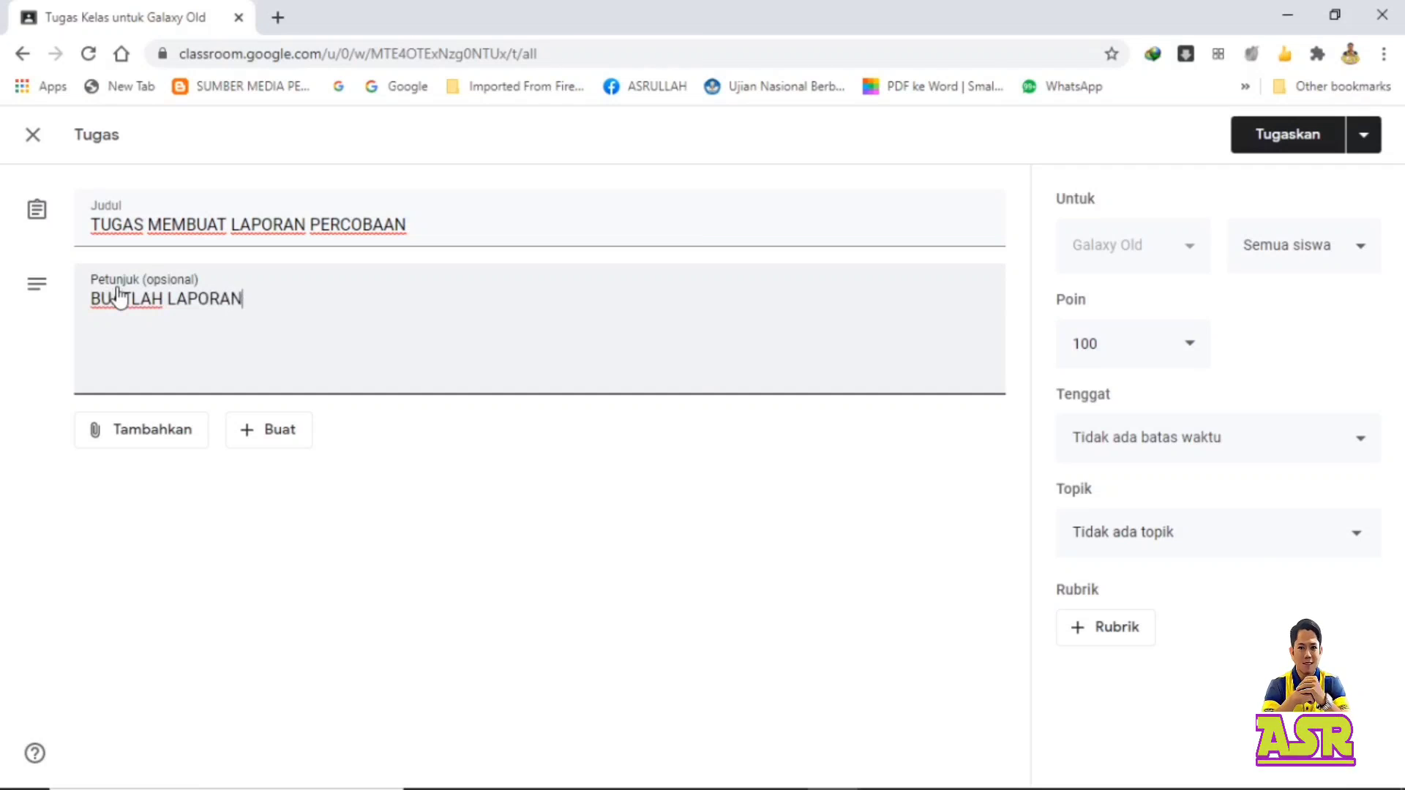
type(" TERKAIT")
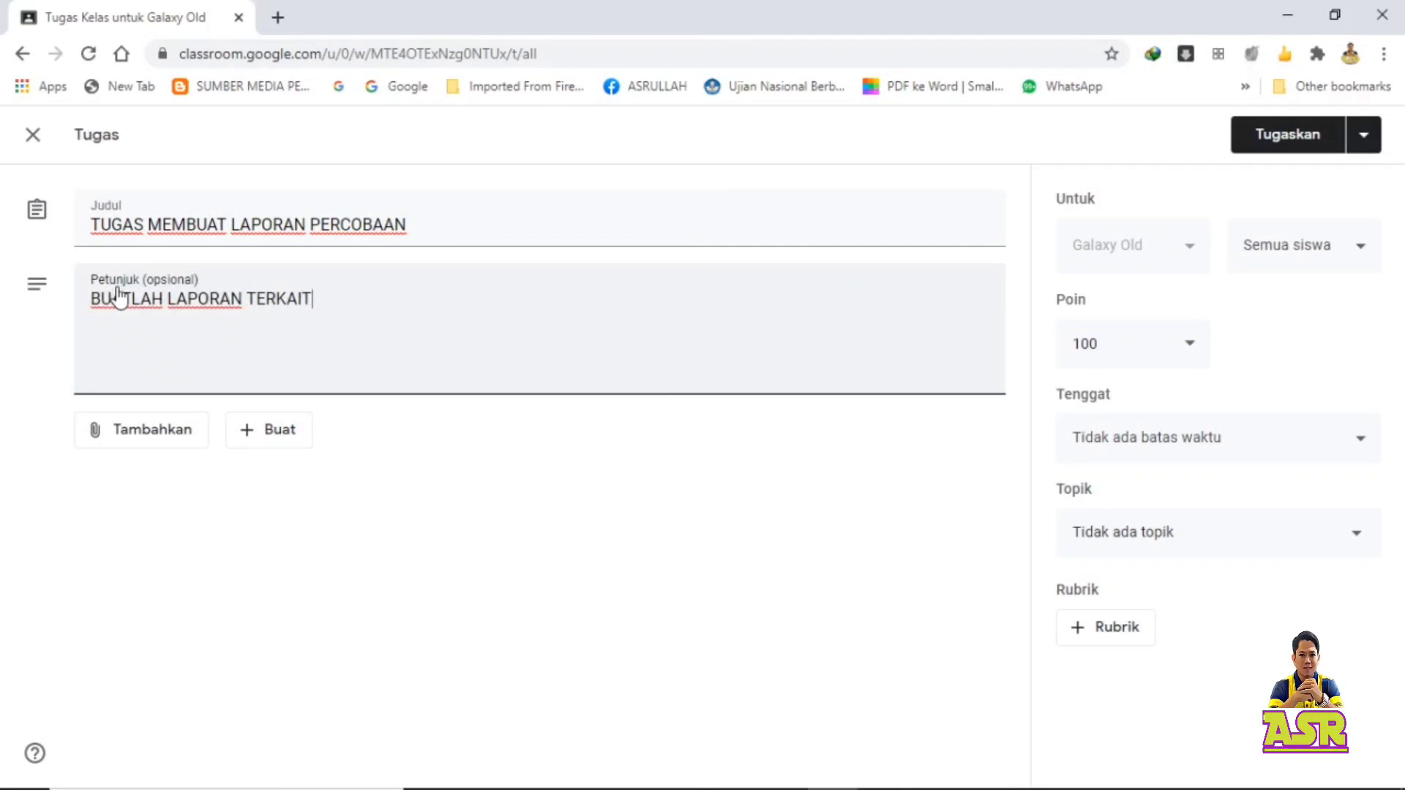
type(" PER")
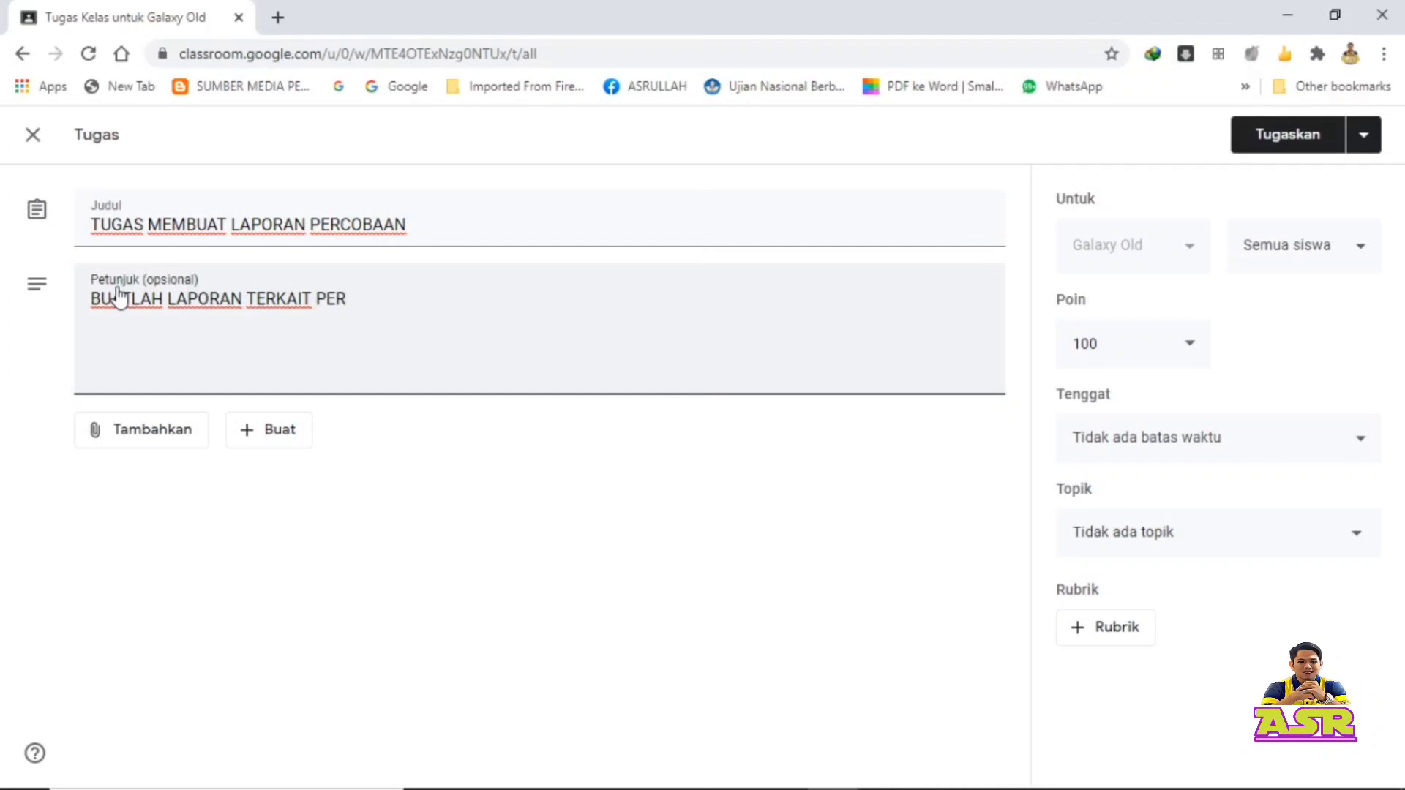
type("COBAAN ")
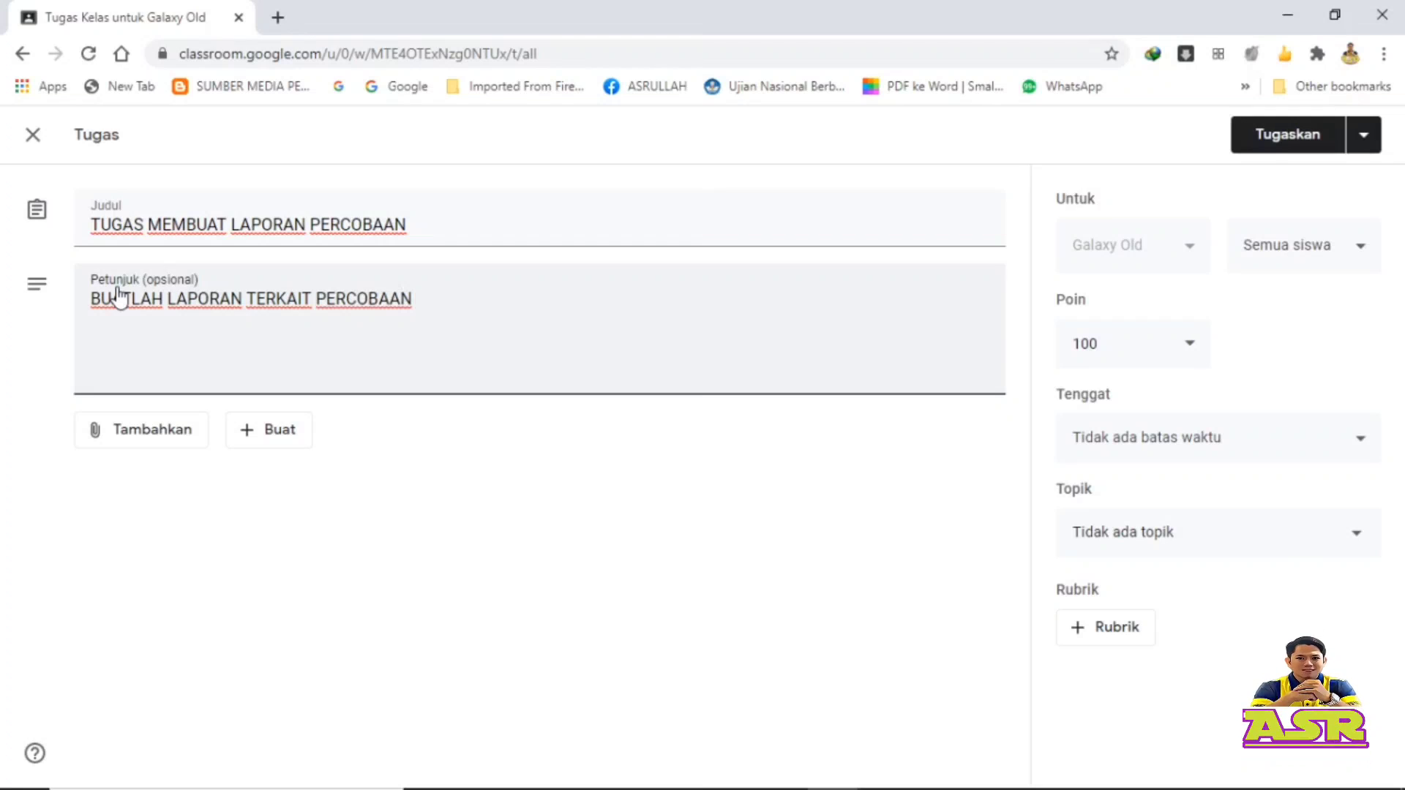
type("MENGAM")
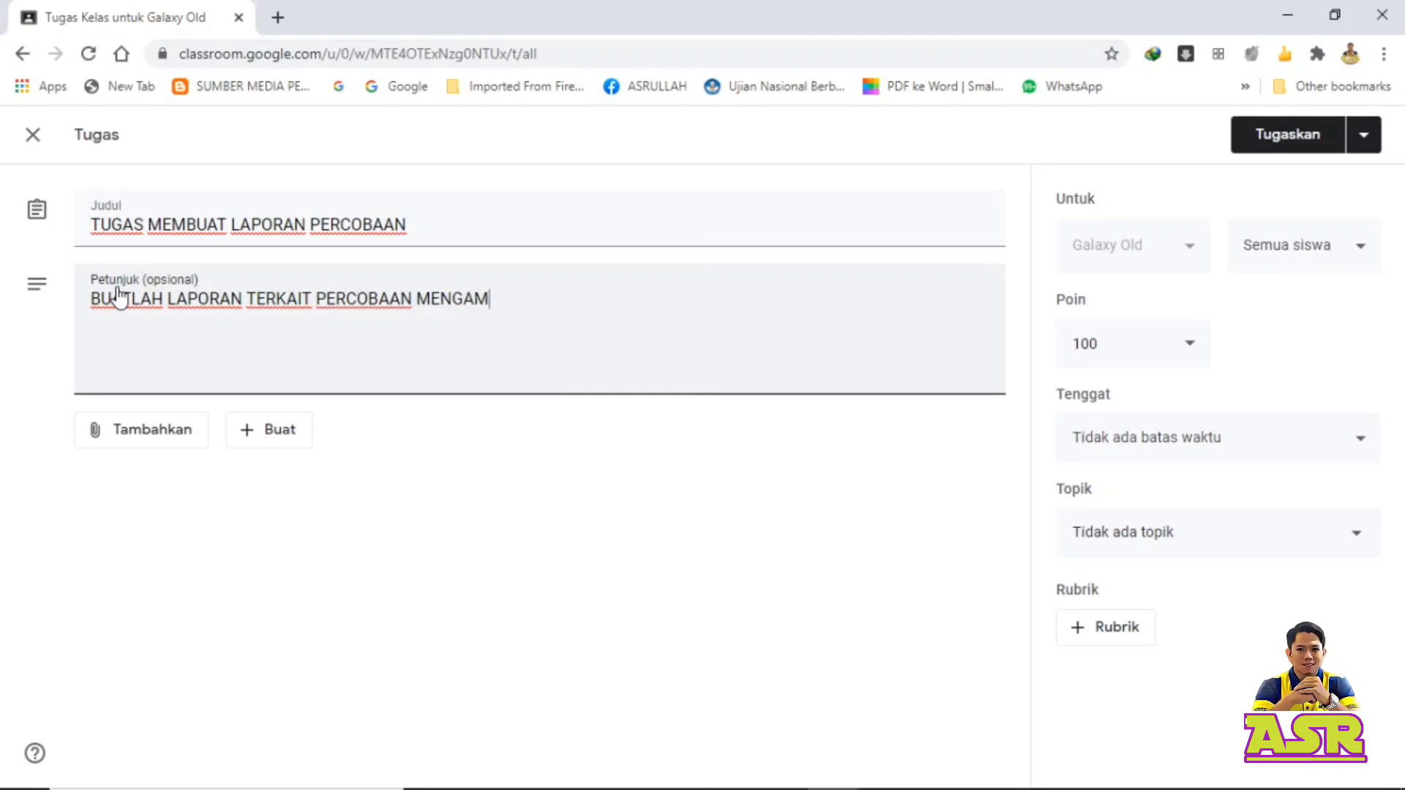
type("ATI GERA")
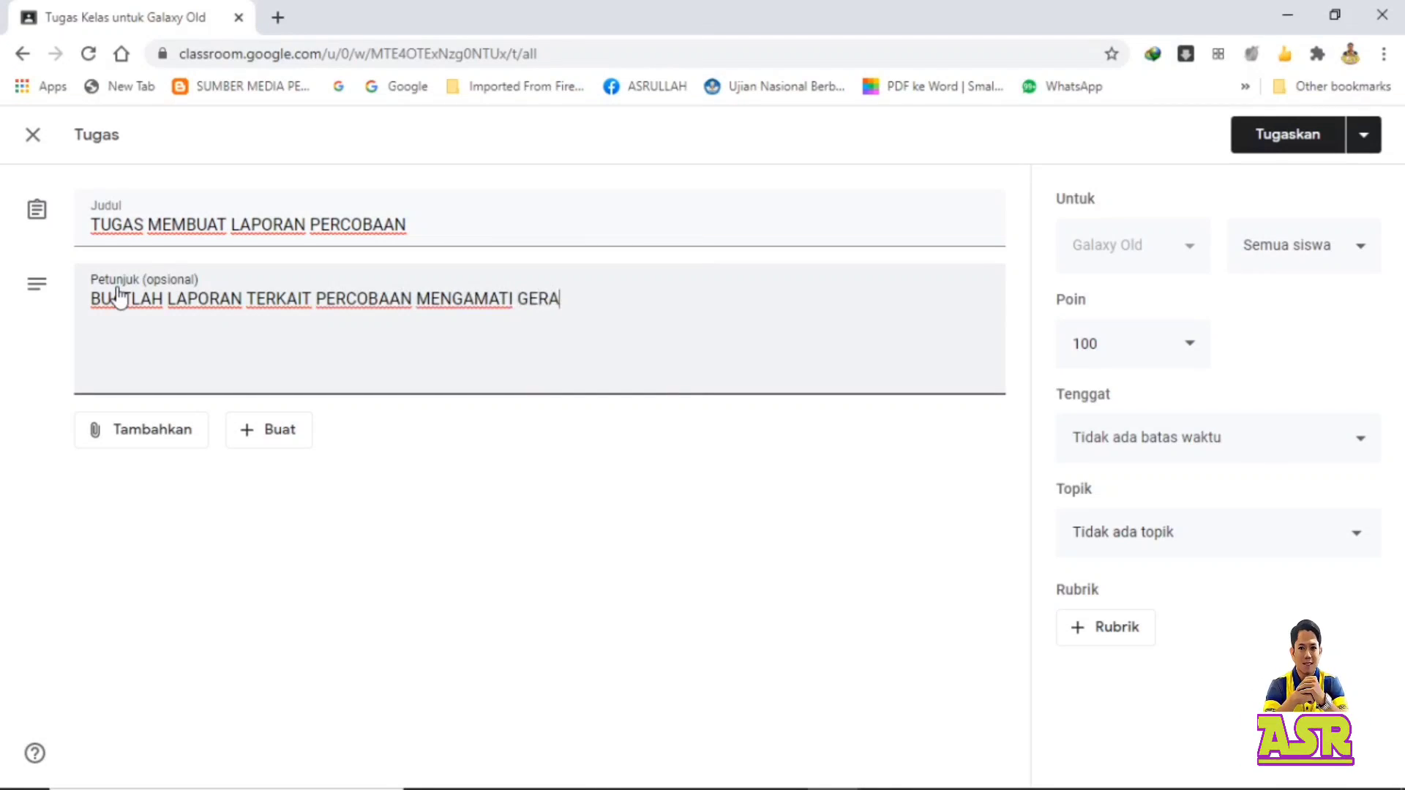
type("K TUMBU")
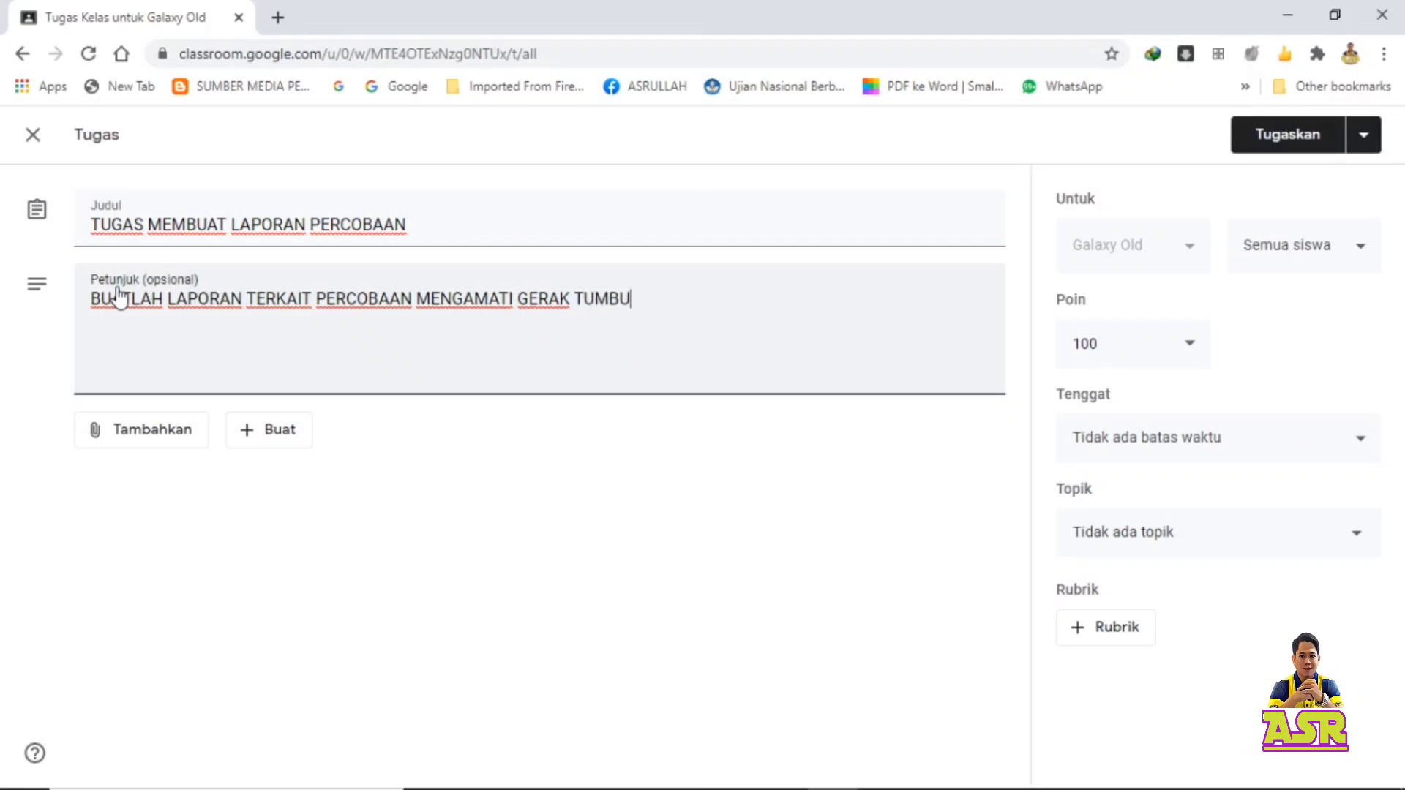
type("HAN DI")
type("LIN")
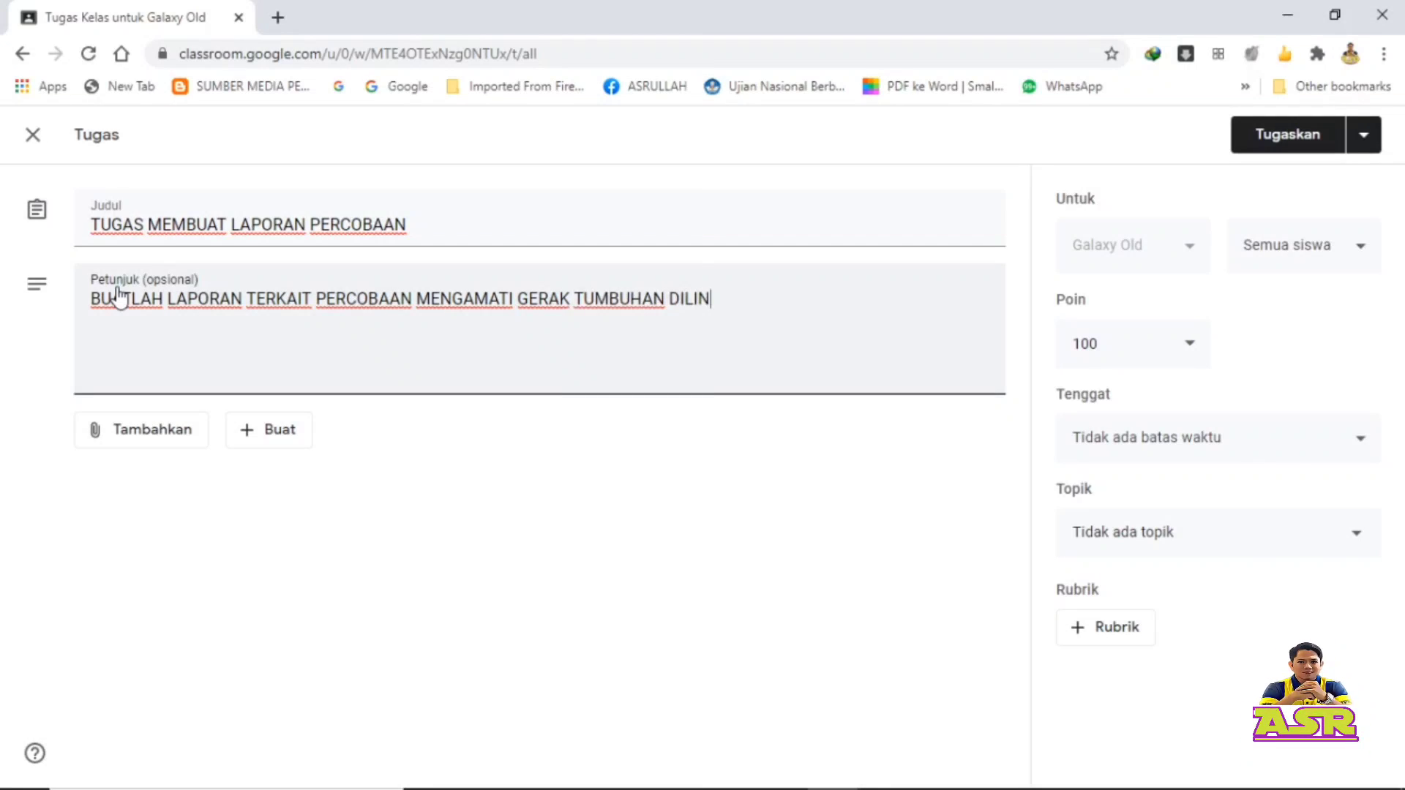
type("GKUNGAN SE")
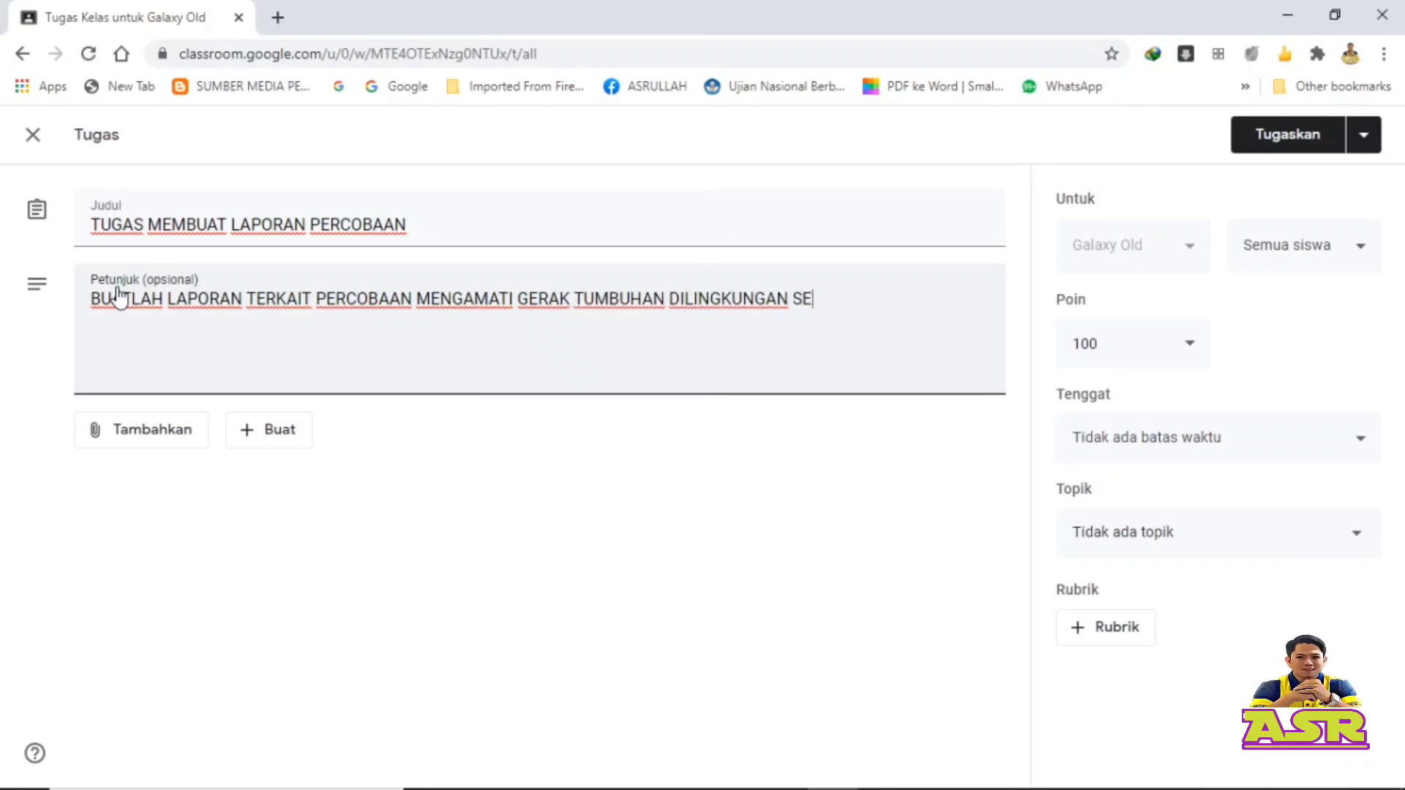
type("KITAR RUMAH")
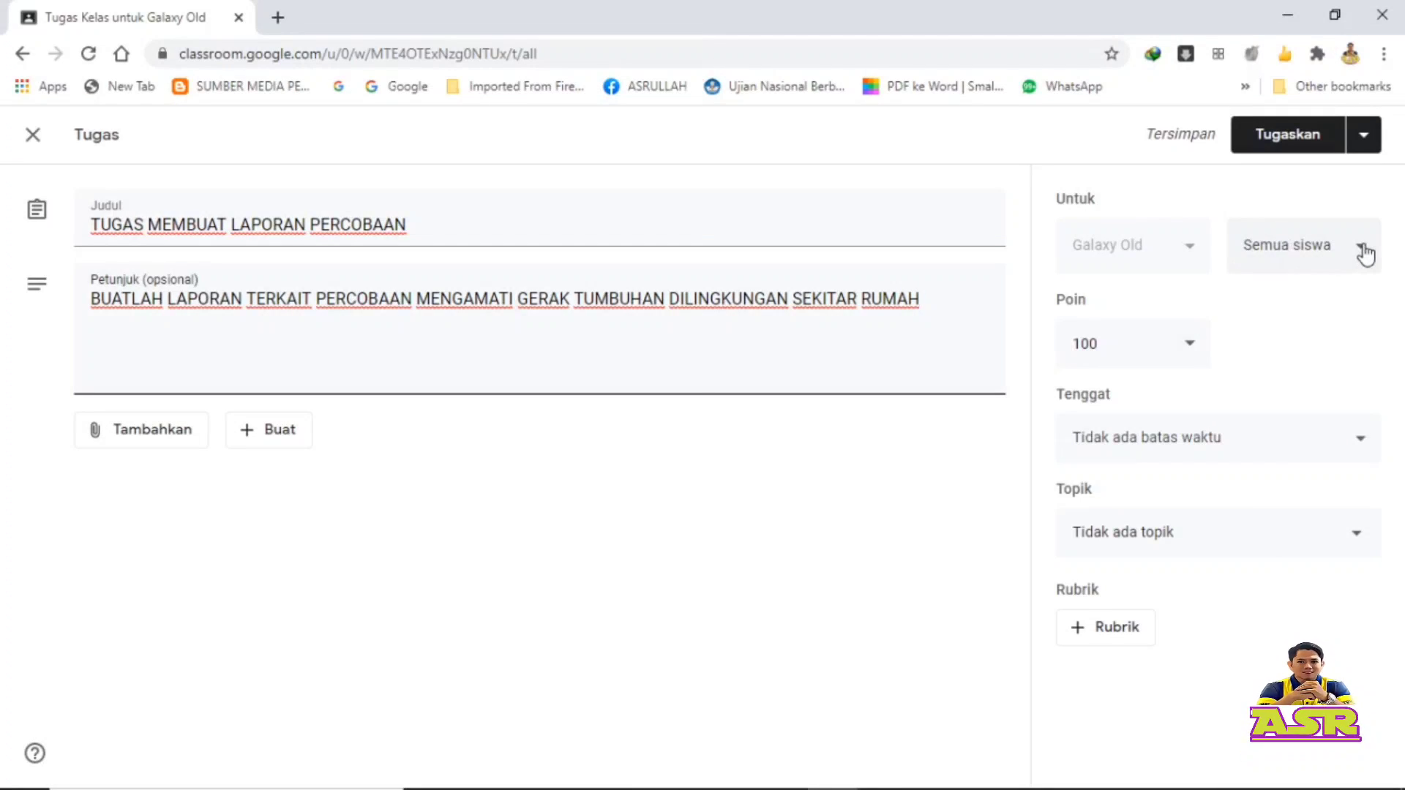
Step: File the assignment under the TUGAS topic and start creating a new rubric for it
left_click(1189, 345)
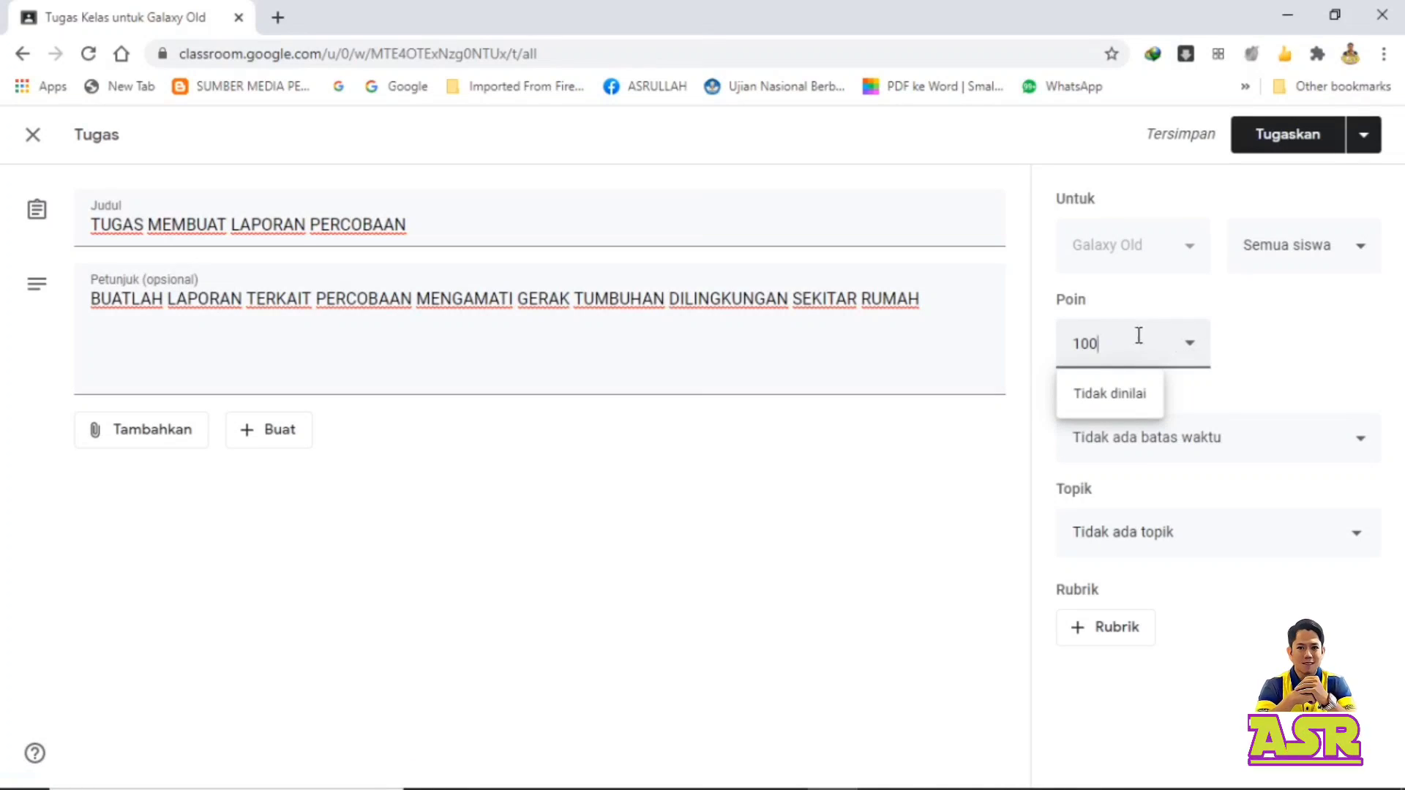
left_click(1264, 317)
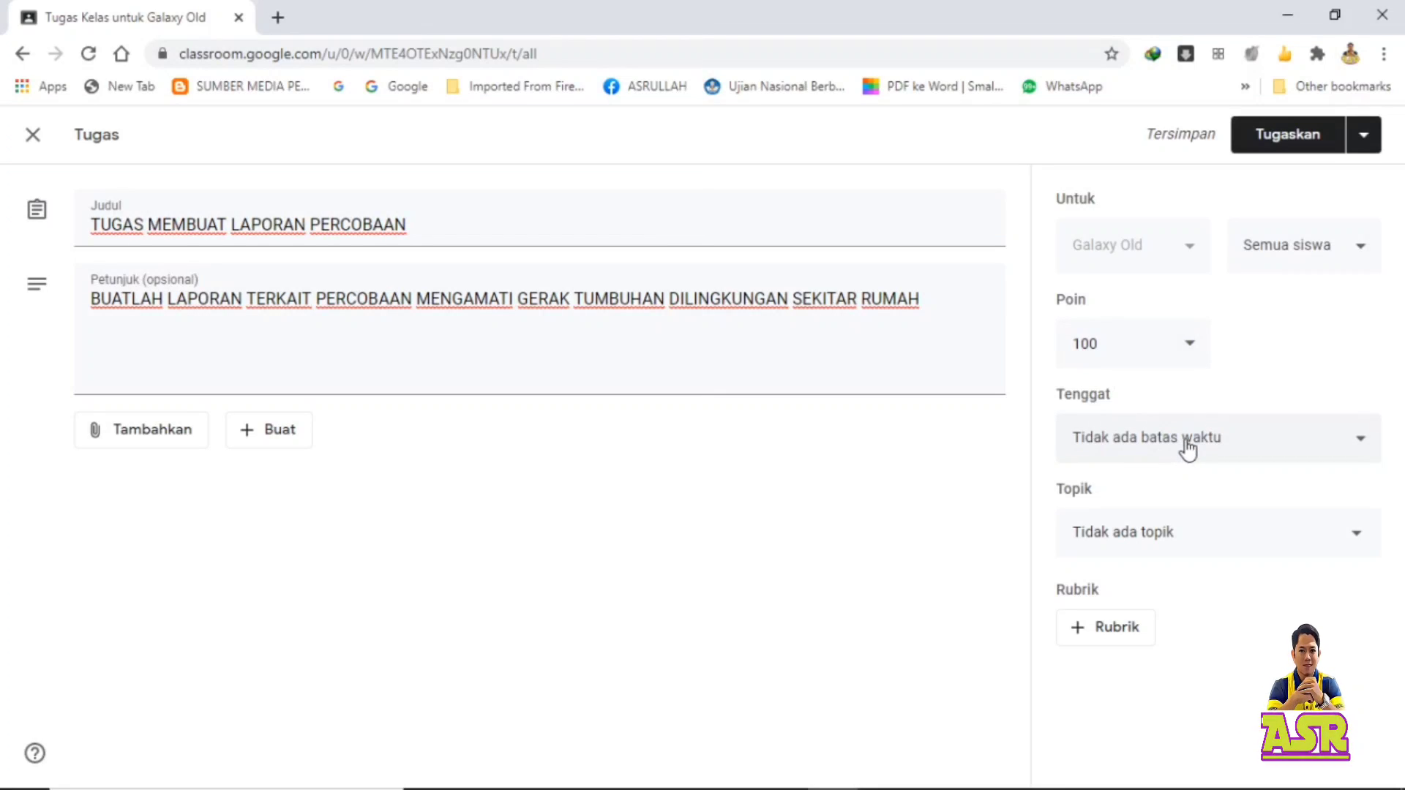
left_click(1156, 533)
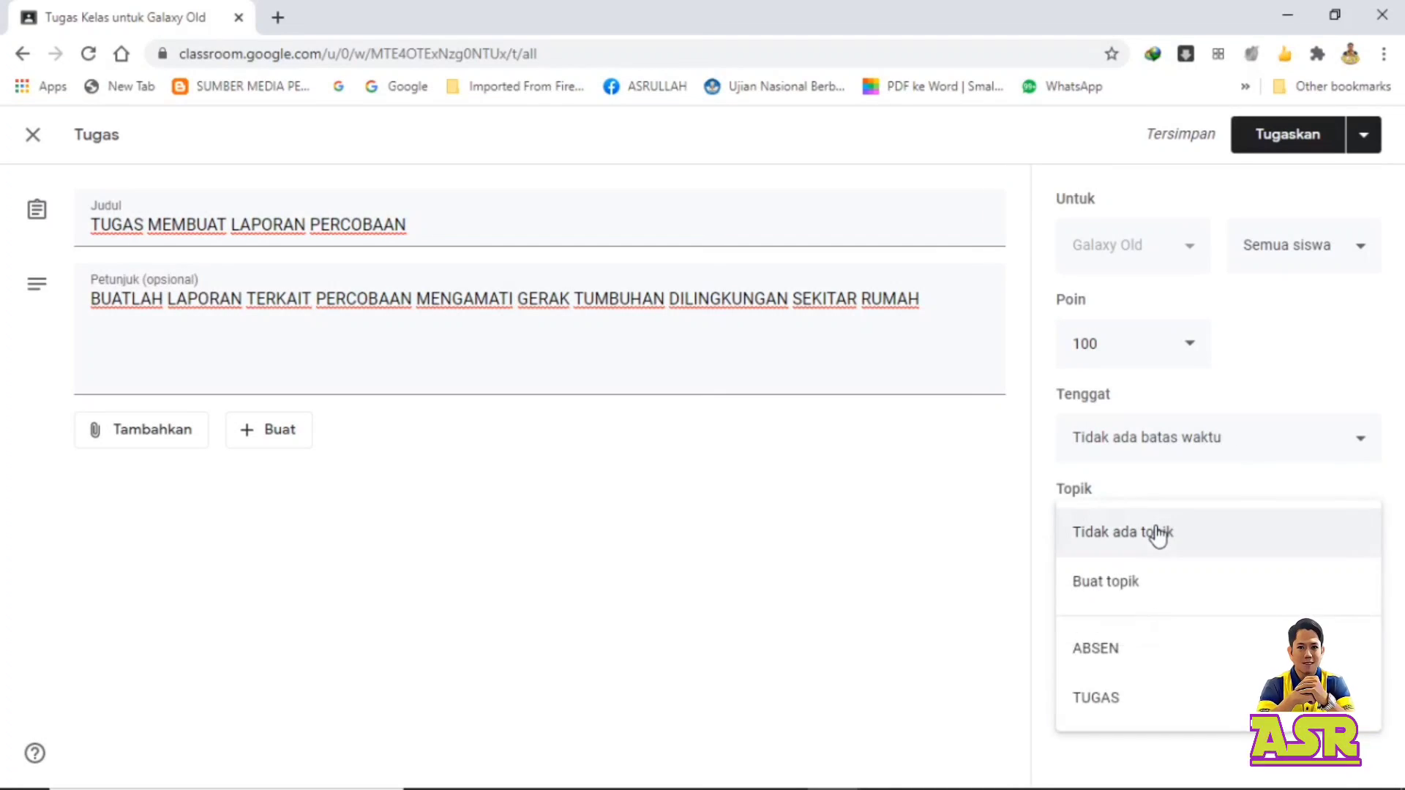
left_click(1097, 698)
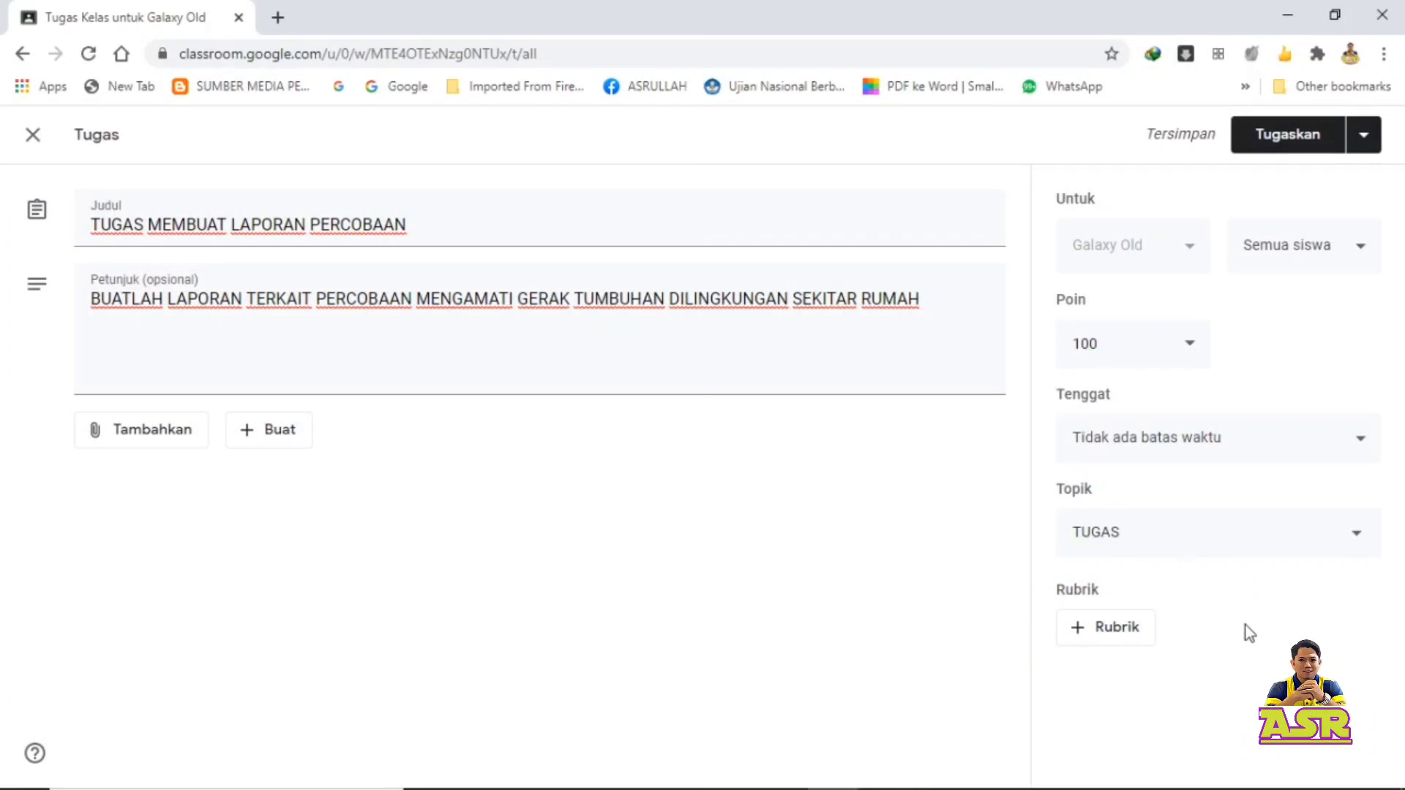
left_click(1099, 634)
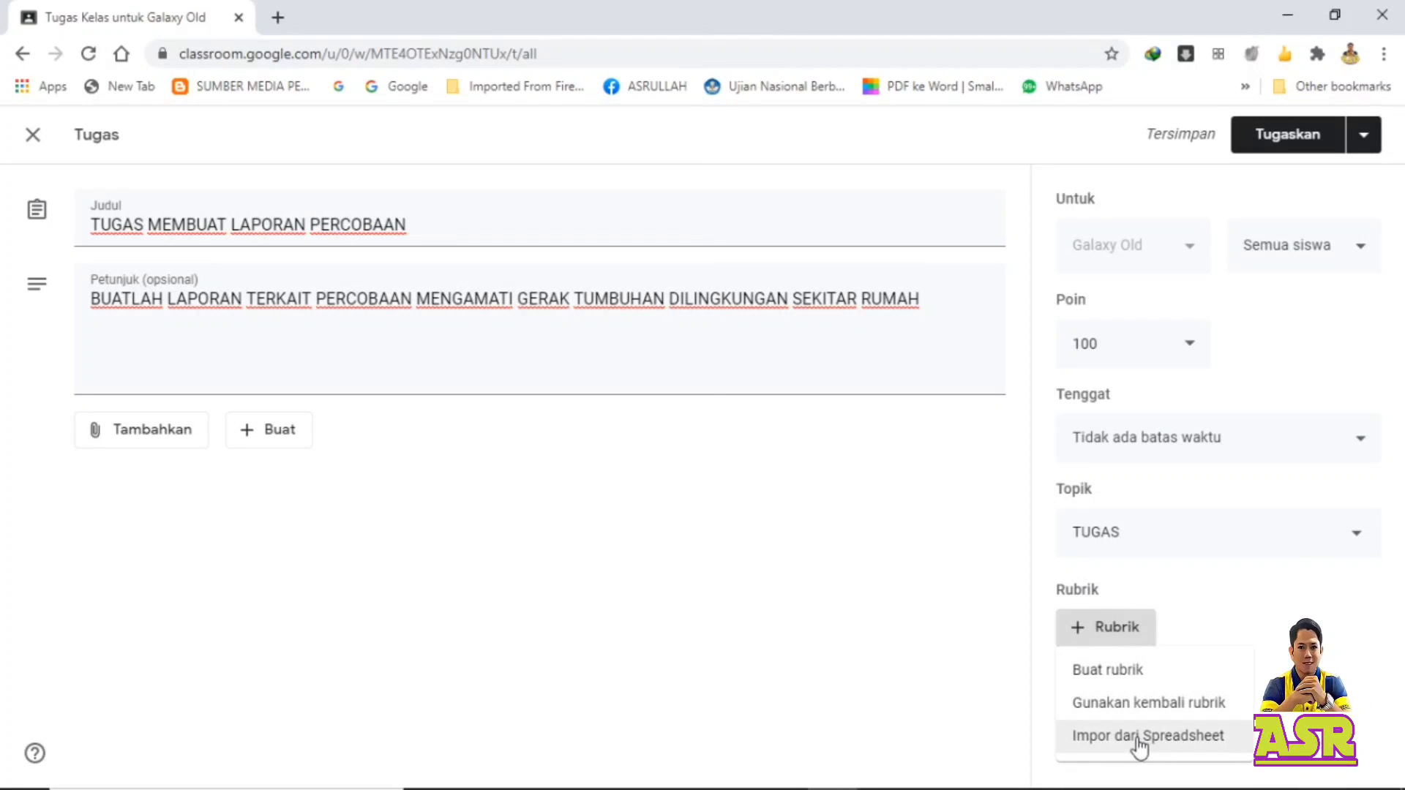
left_click(1095, 672)
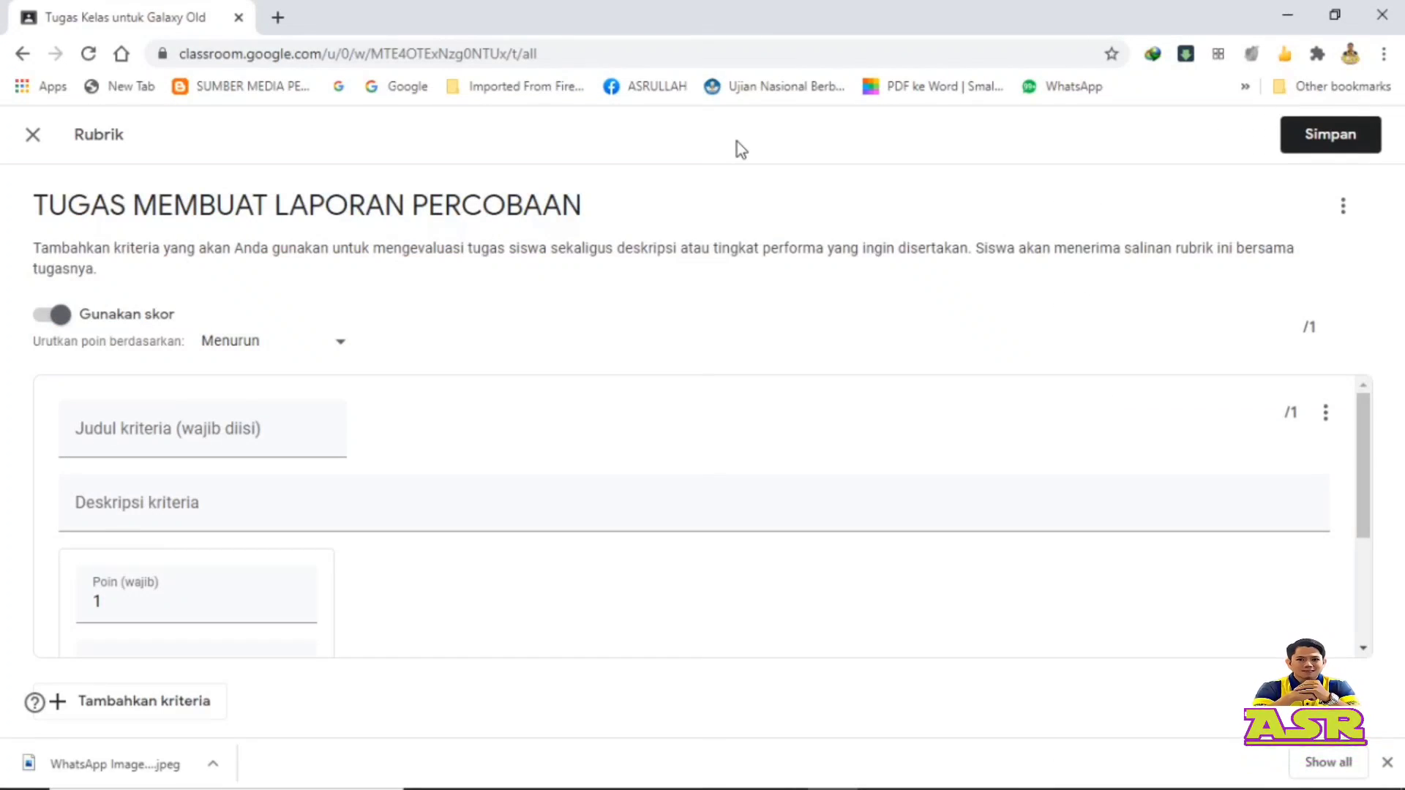
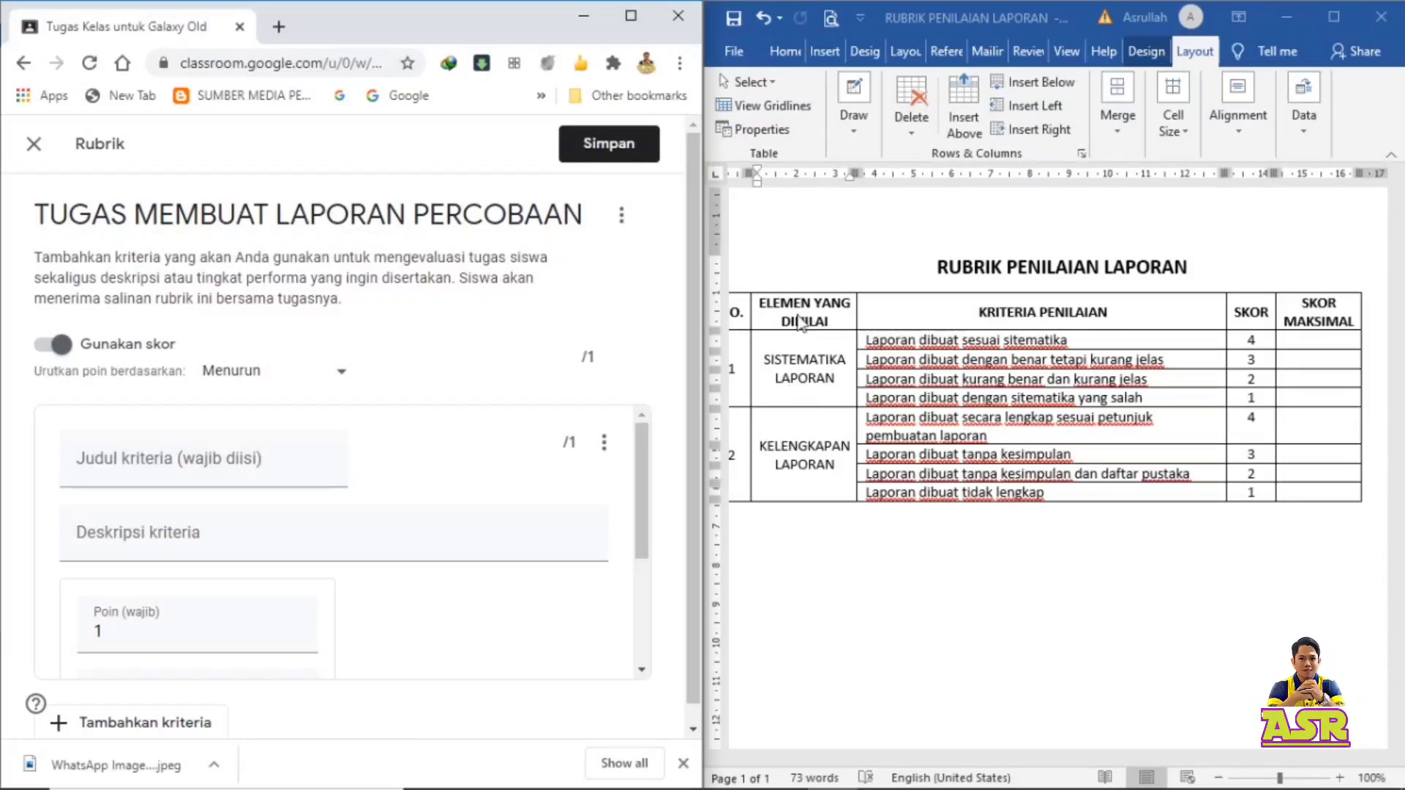
Step: Copy "SISTEMATIKA LAPORAN" from the Word rubric table into the first criterion's title in the Classroom rubric
left_click(767, 363)
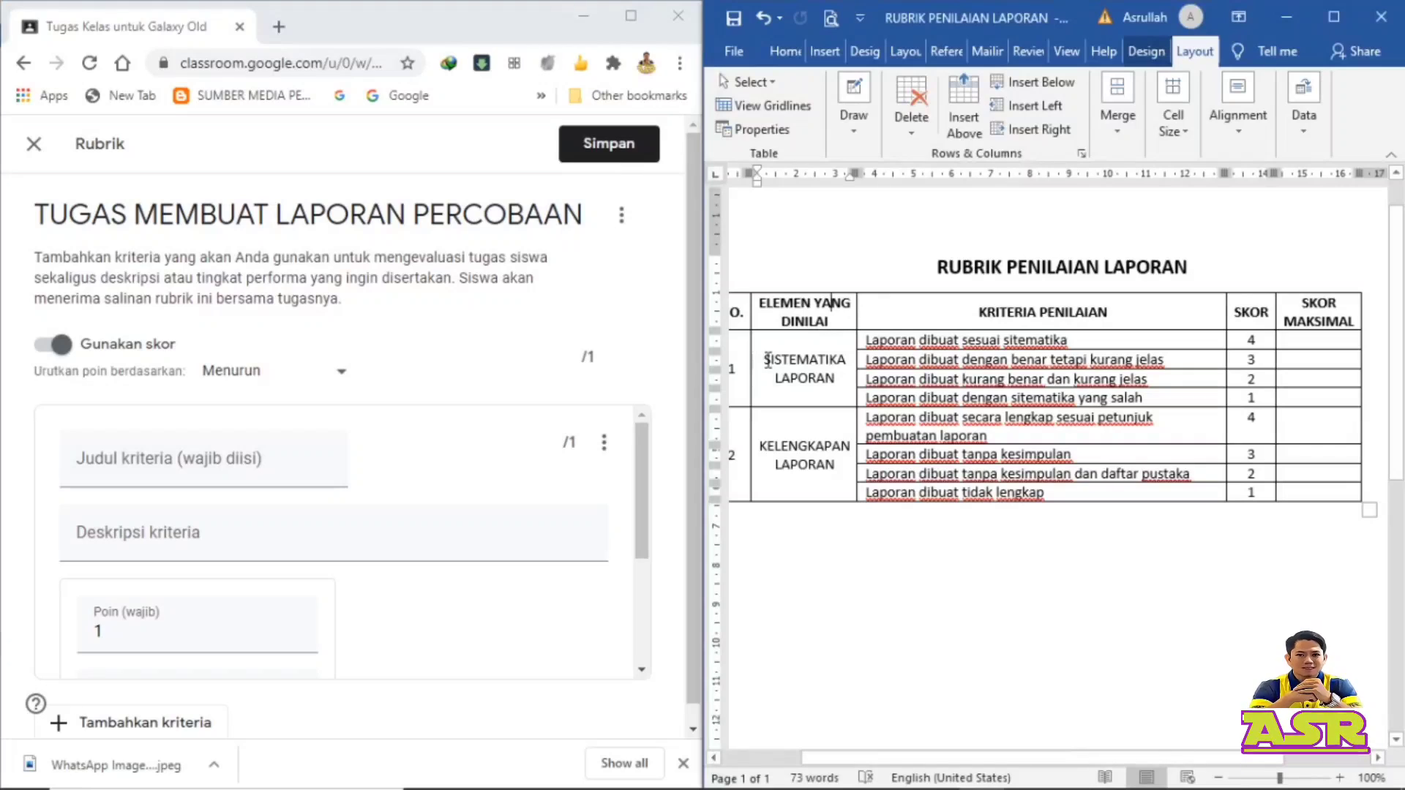
left_click_drag(766, 360, 844, 384)
key("ctrl+c")
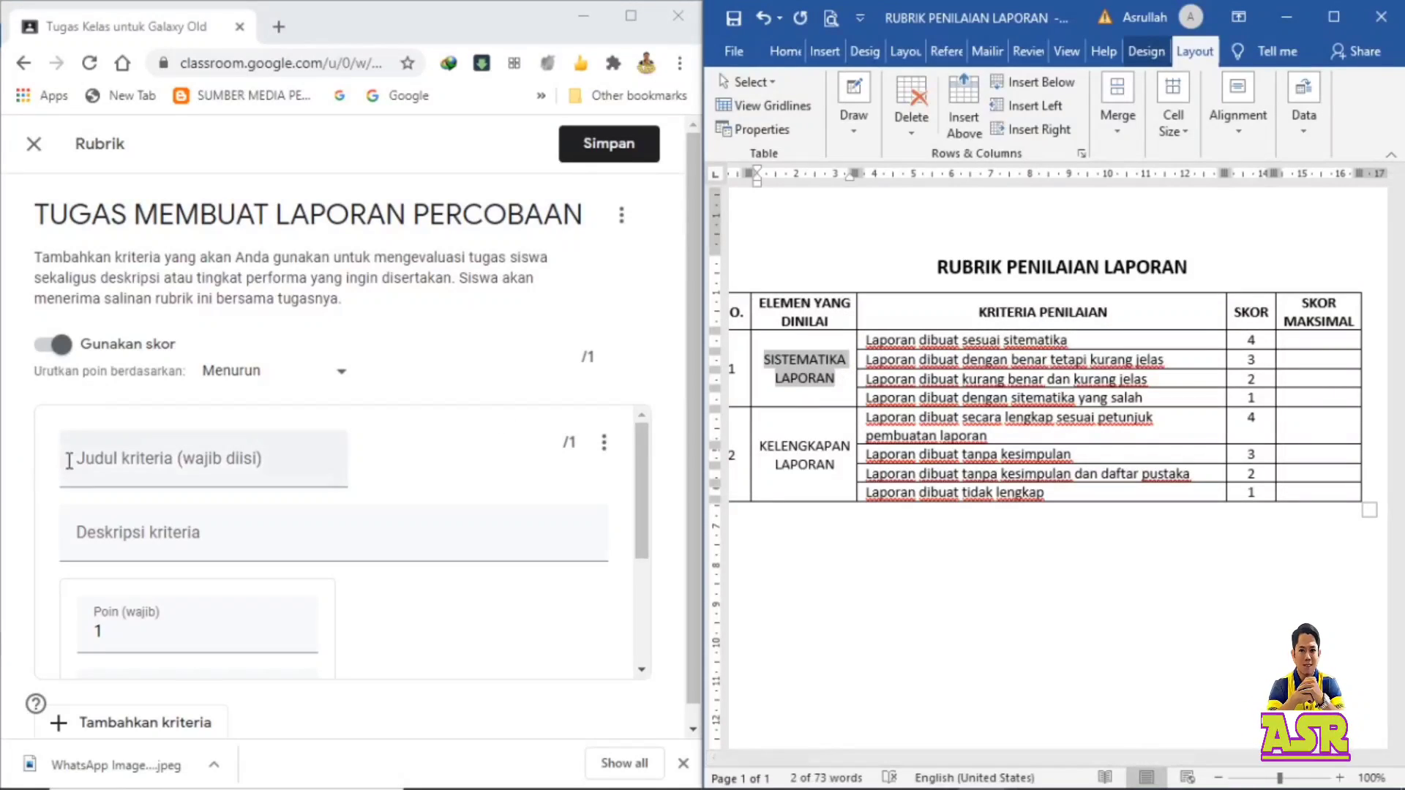
left_click(91, 465)
key("ctrl+v")
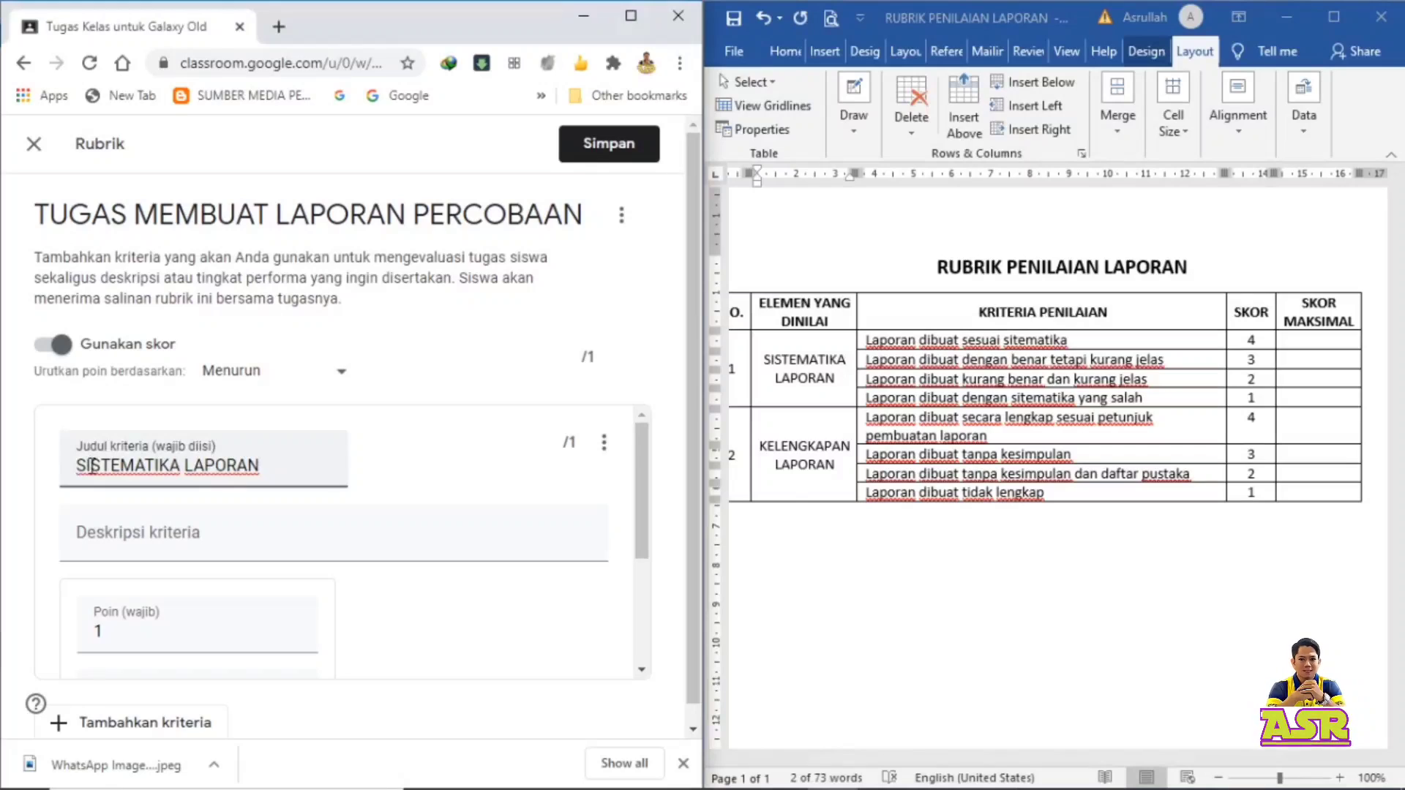
left_click(139, 547)
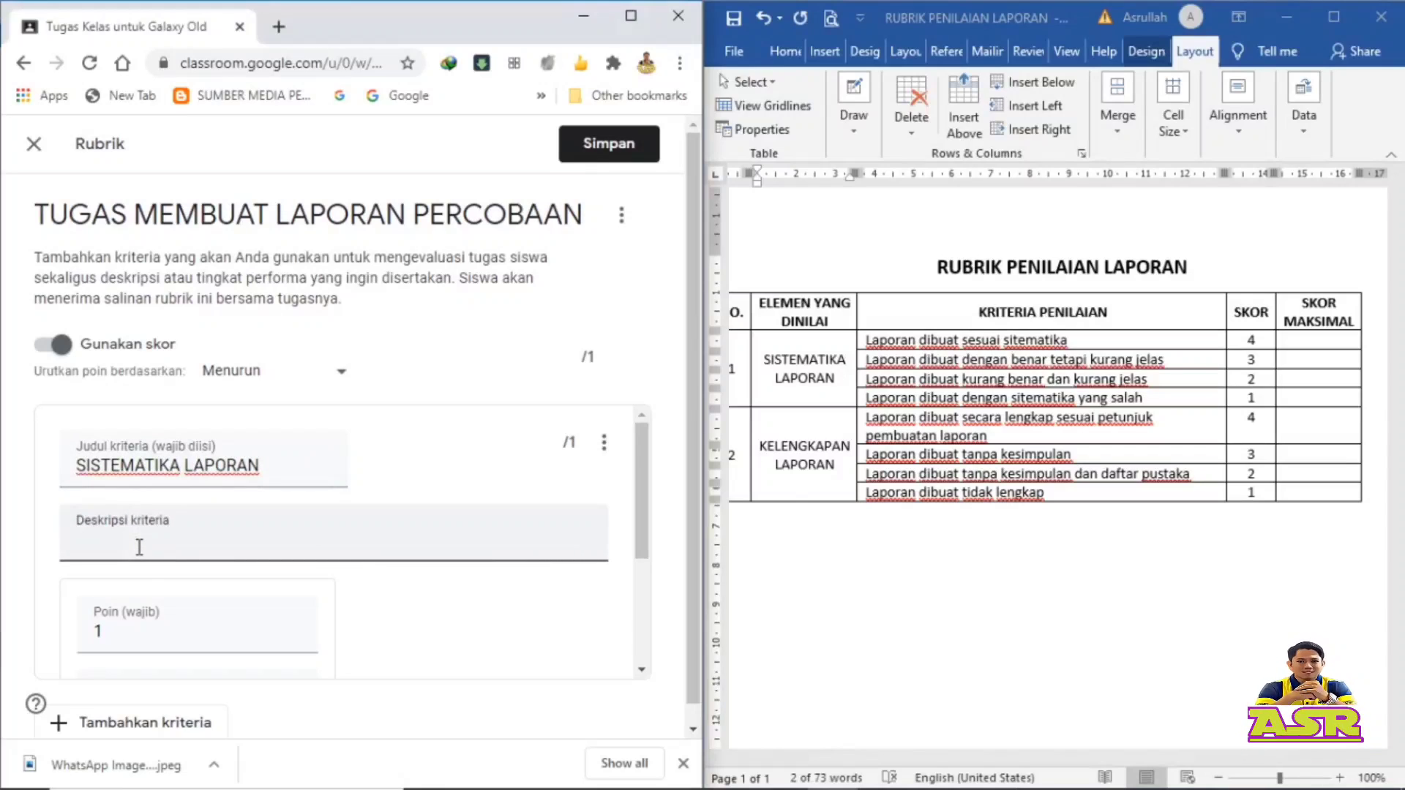
Step: Set the criterion's first level to 4 points with the level title "SANGAT BAIK"
scroll(139, 546, "down", 3)
scroll(139, 547, "up", 3)
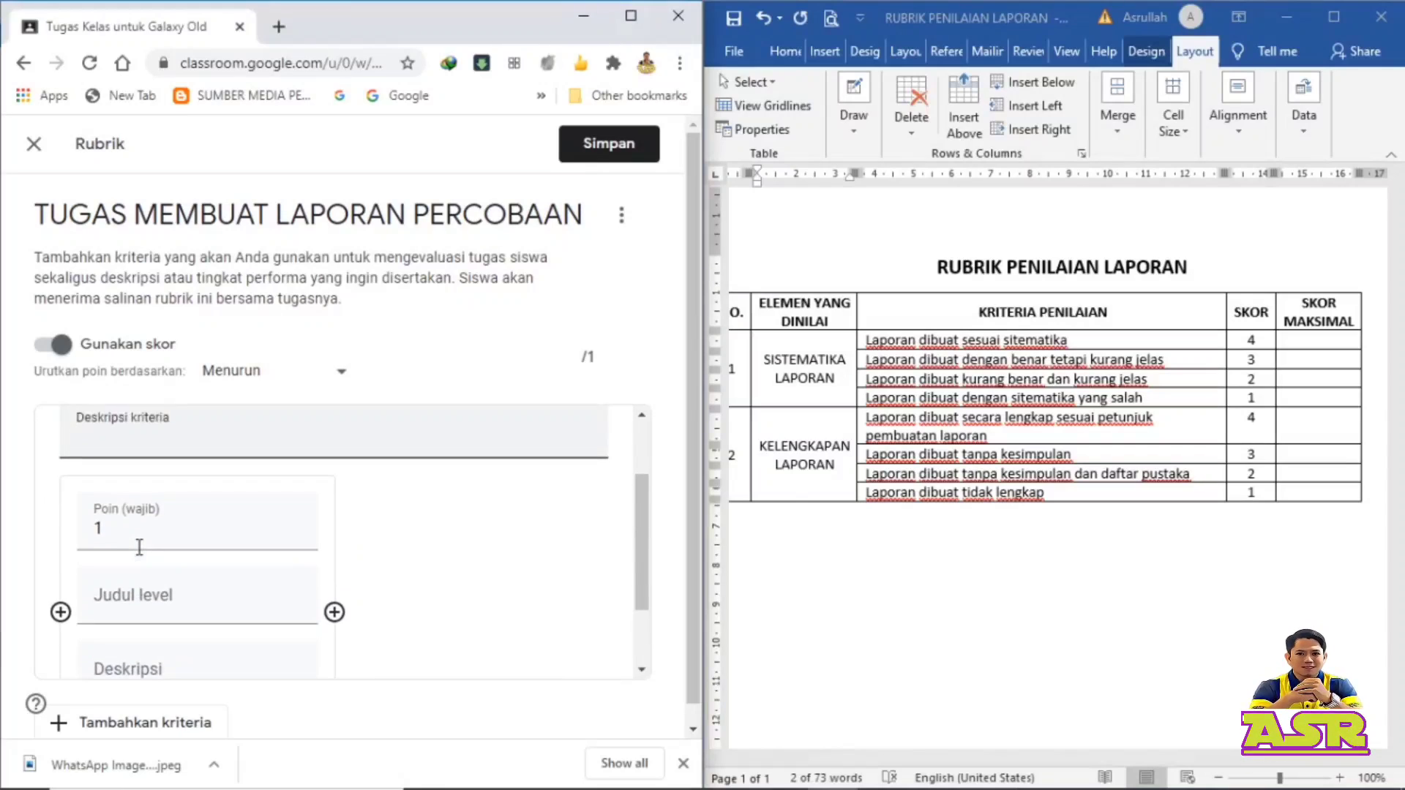
scroll(195, 524, "down", 2)
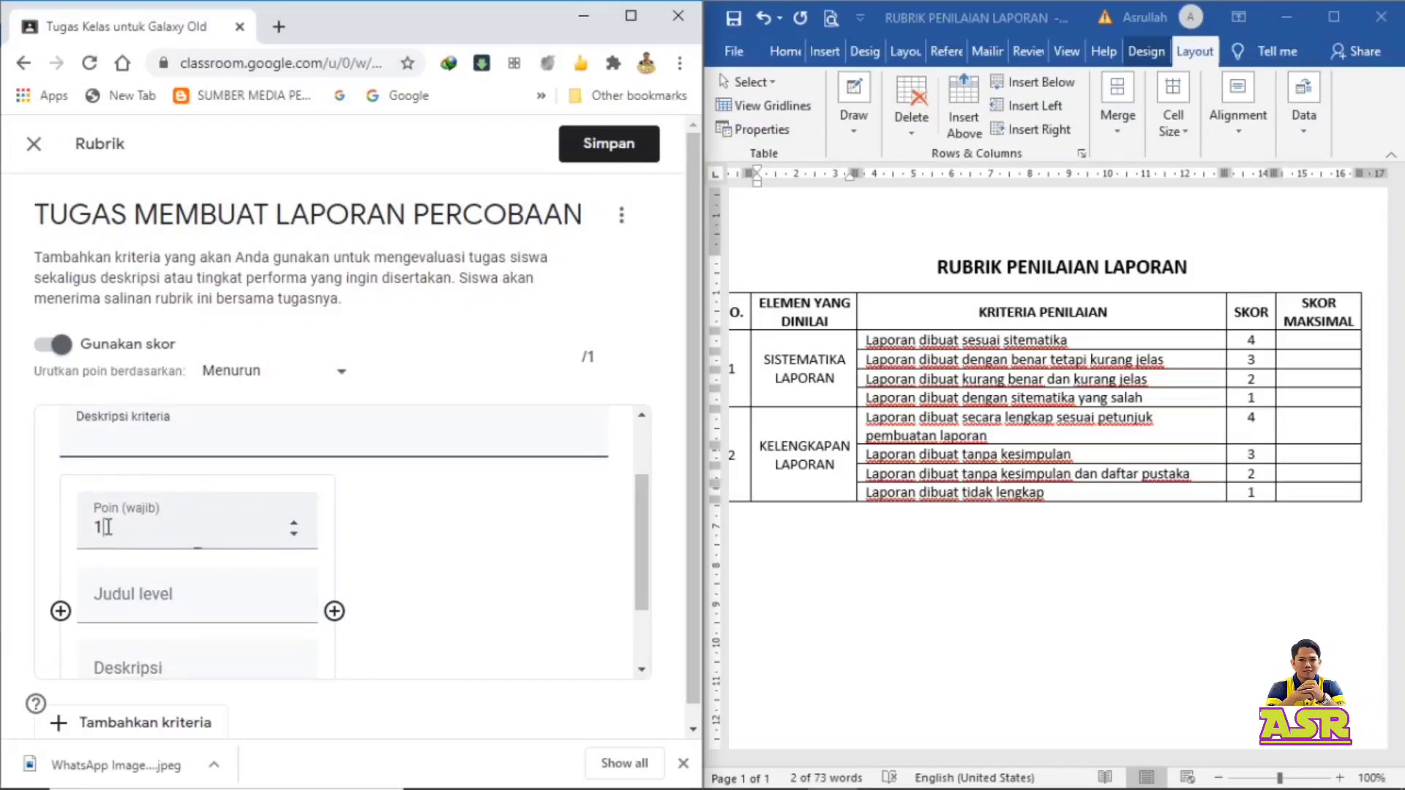
scroll(106, 525, "down", 1)
left_click_drag(126, 467, 81, 448)
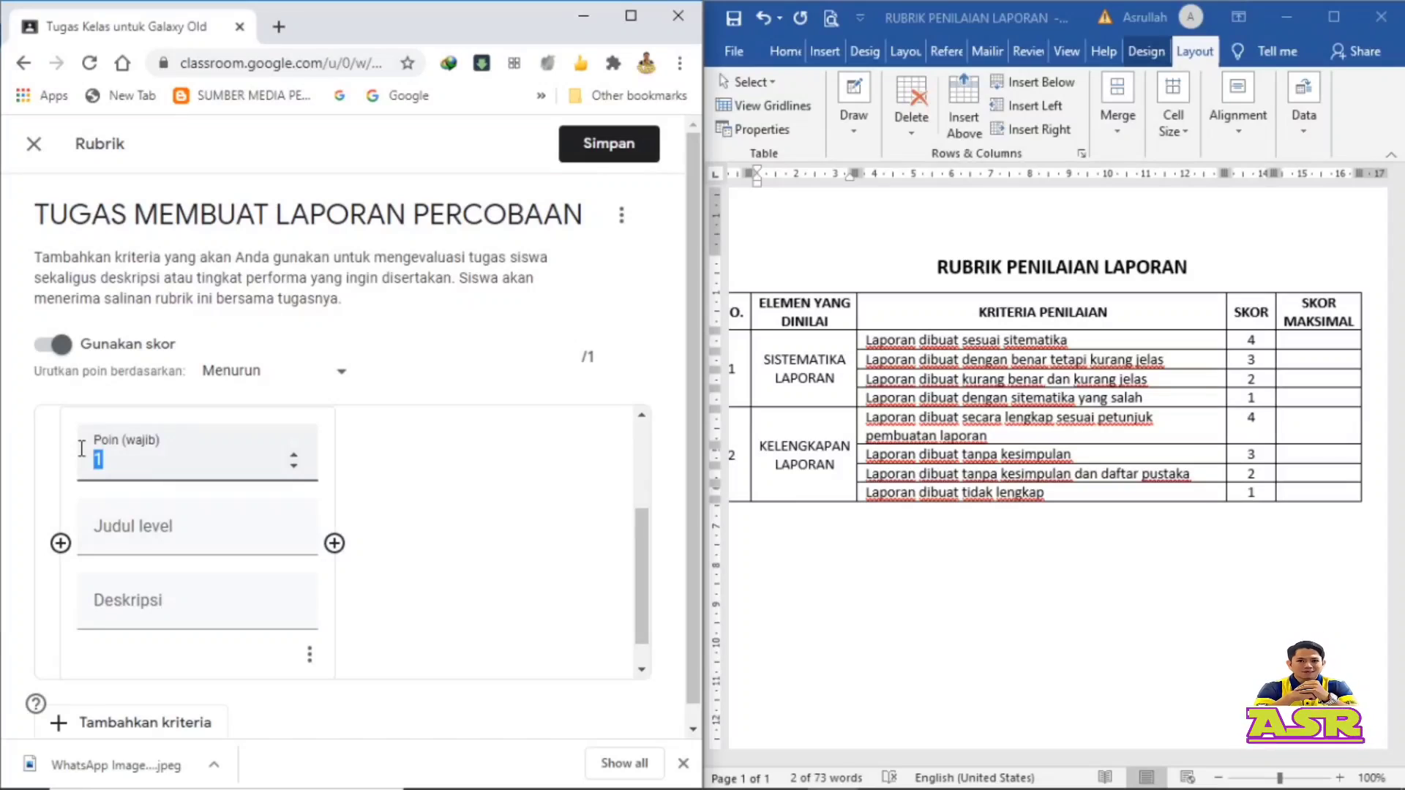
type("4")
left_click(114, 529)
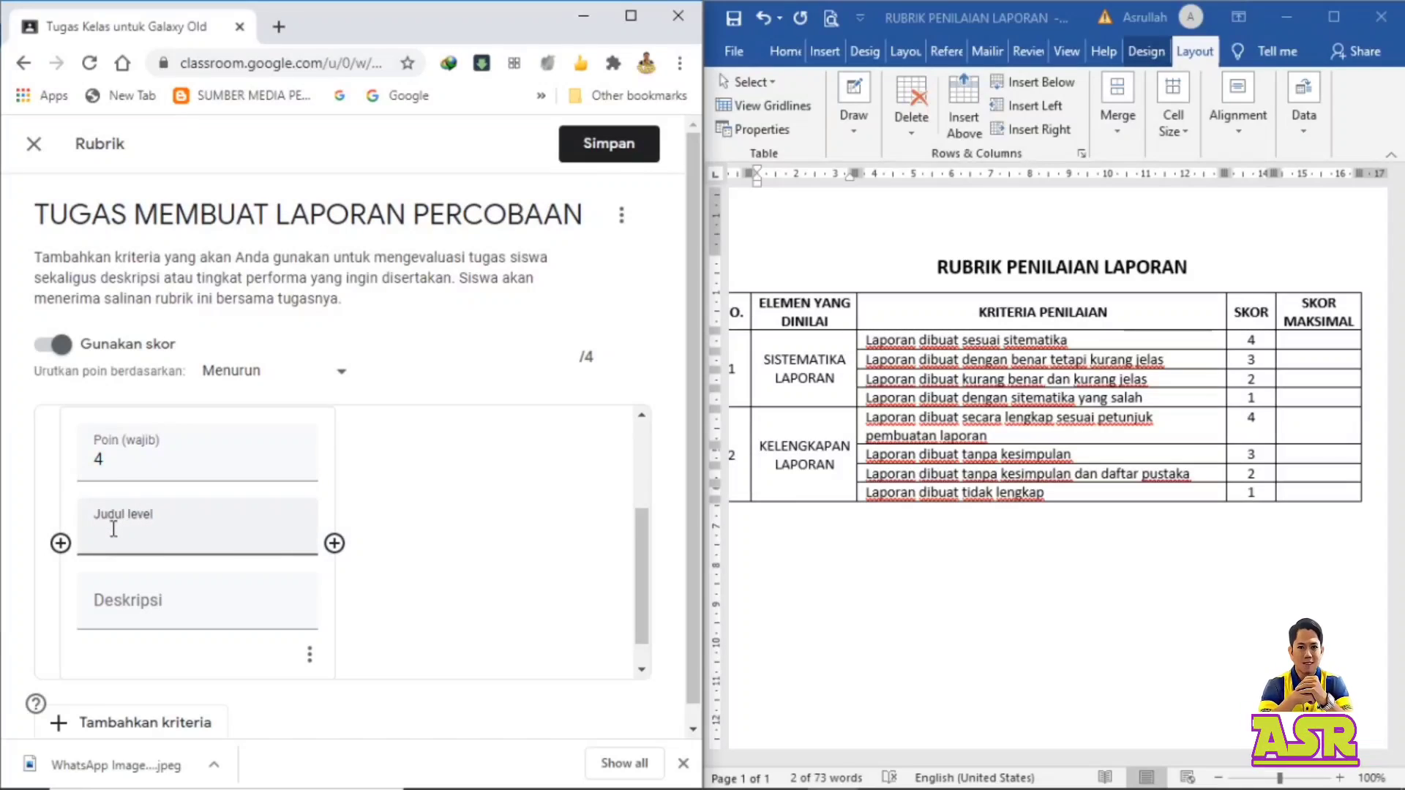
type("sA")
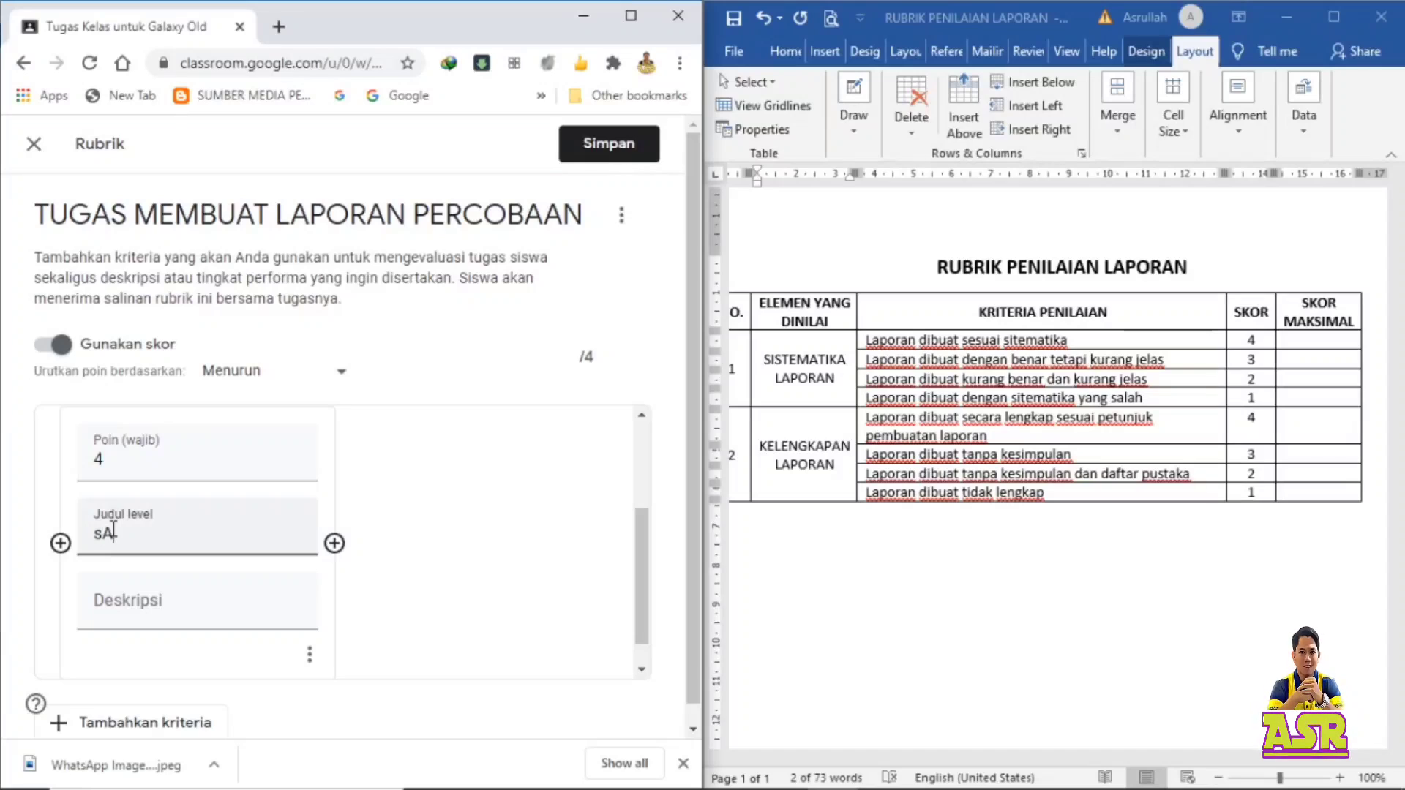
key("BackSpace")
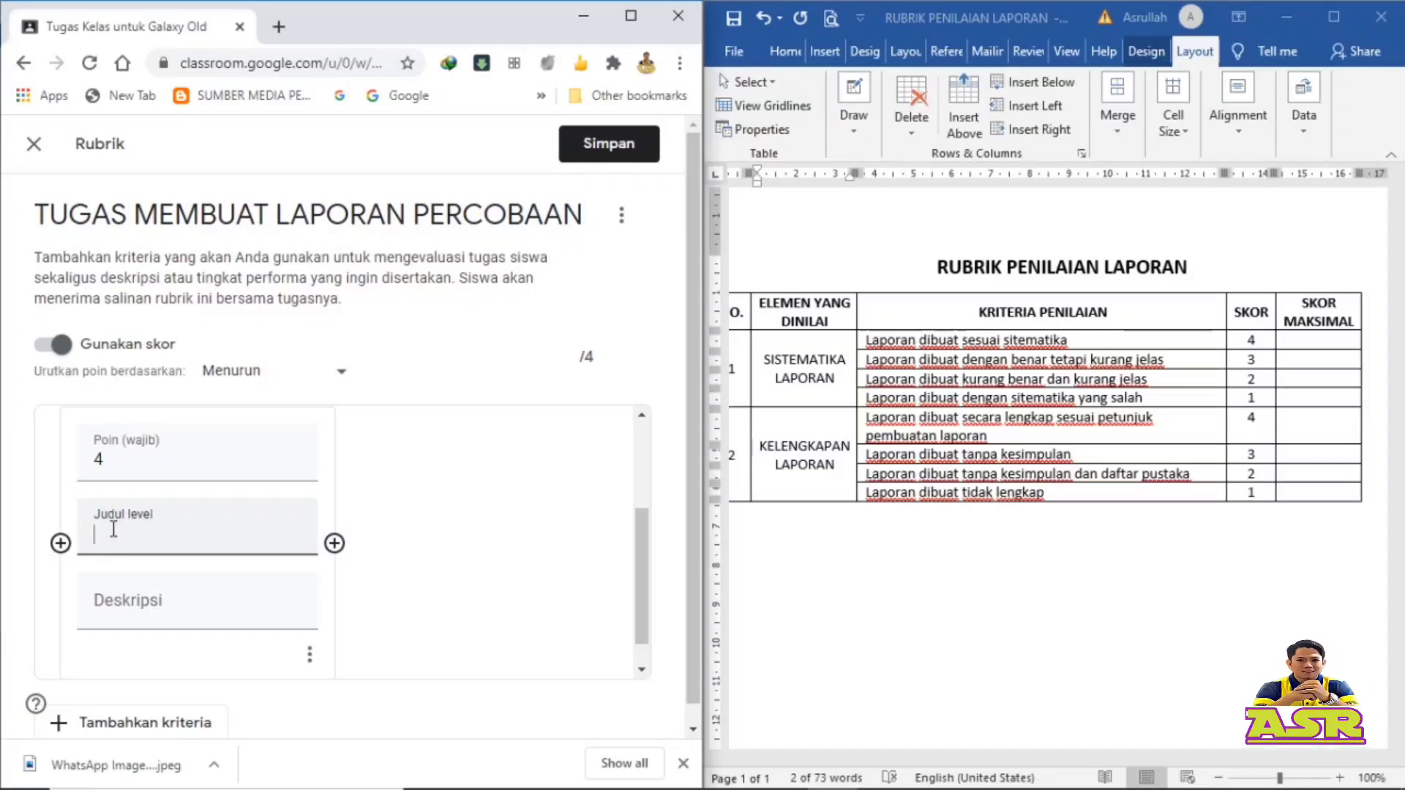
key("BackSpace")
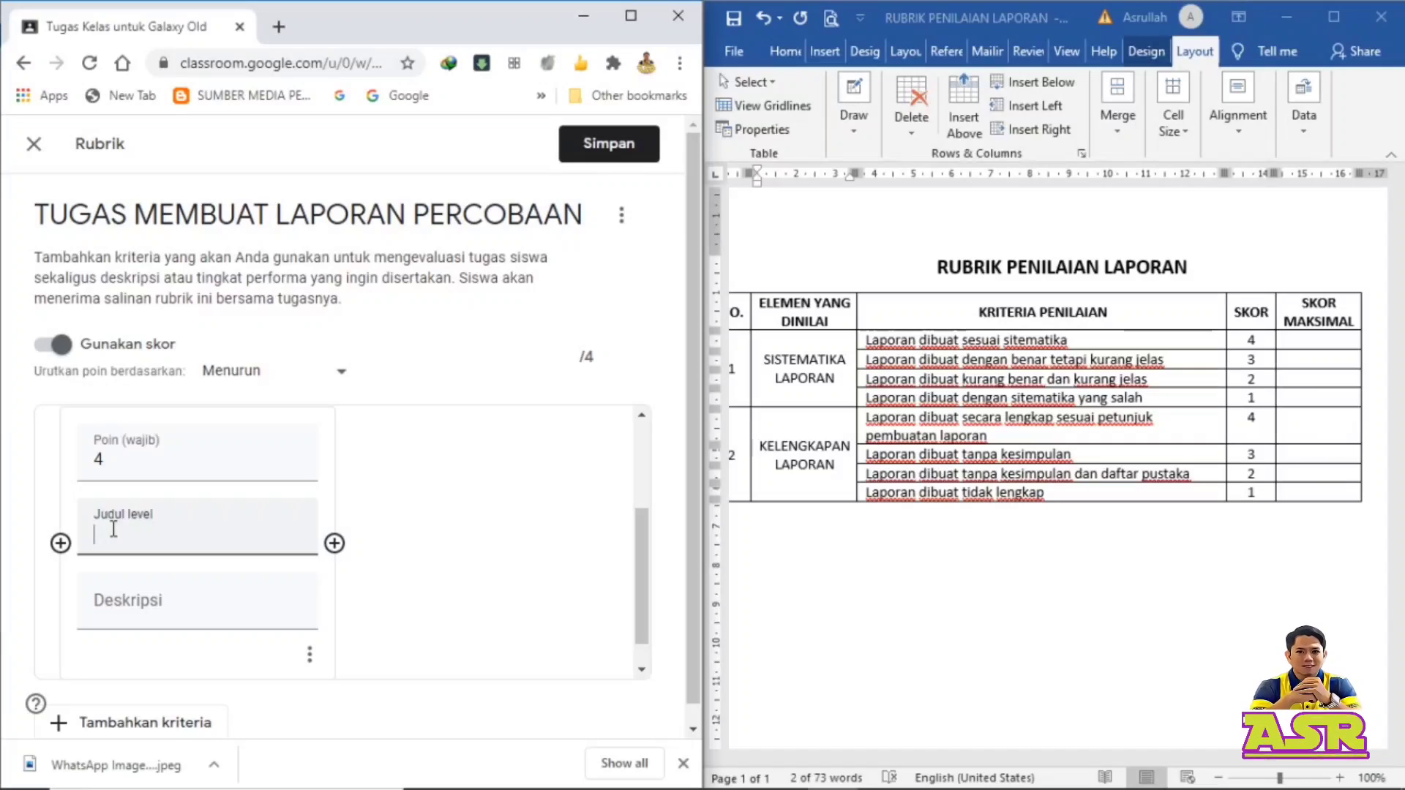
type("SANGA")
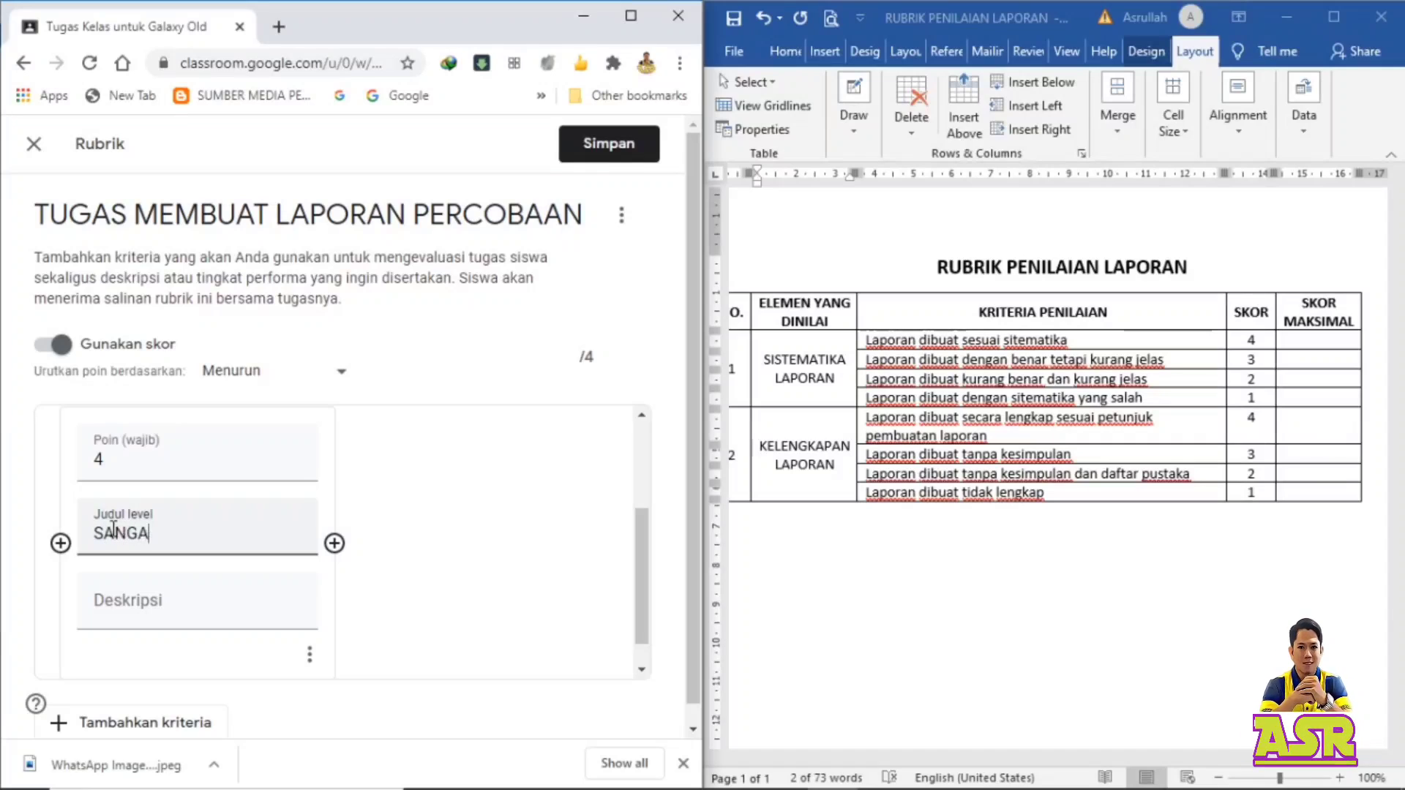
type("T BAIK")
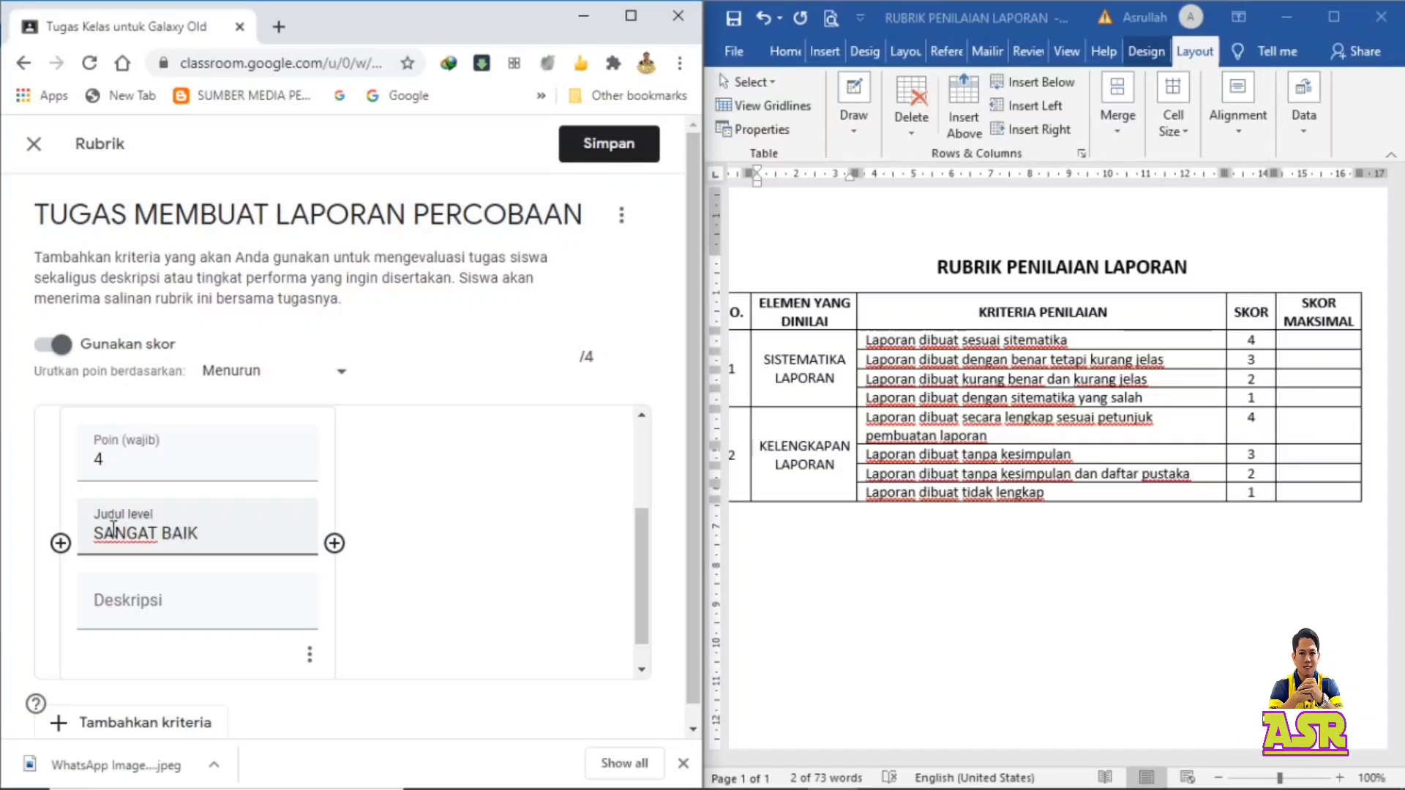
Step: Copy the score 4 text "Laporan dibuat sesuai sitematika" from the Word table into the SANGAT BAIK level's description
left_click(130, 594)
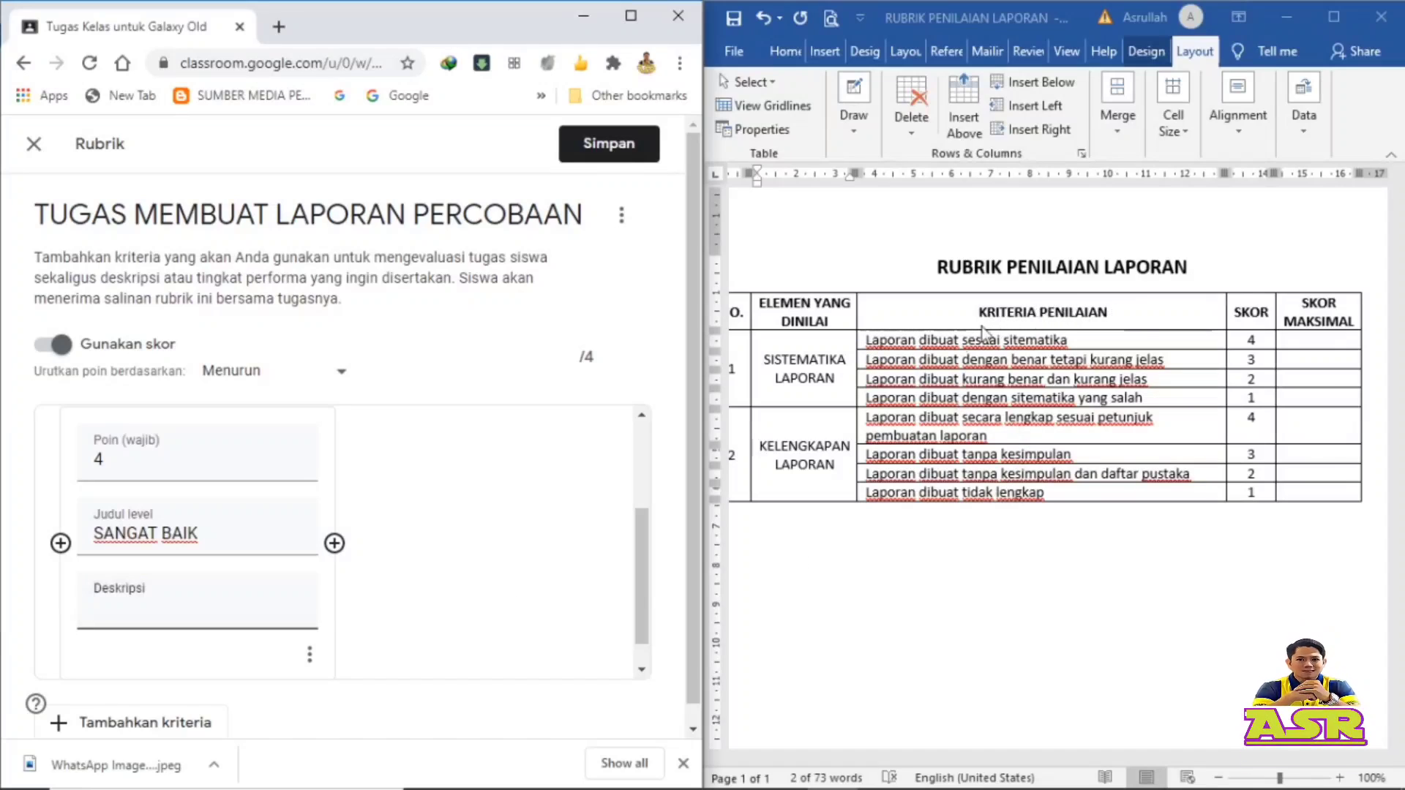
left_click(894, 342)
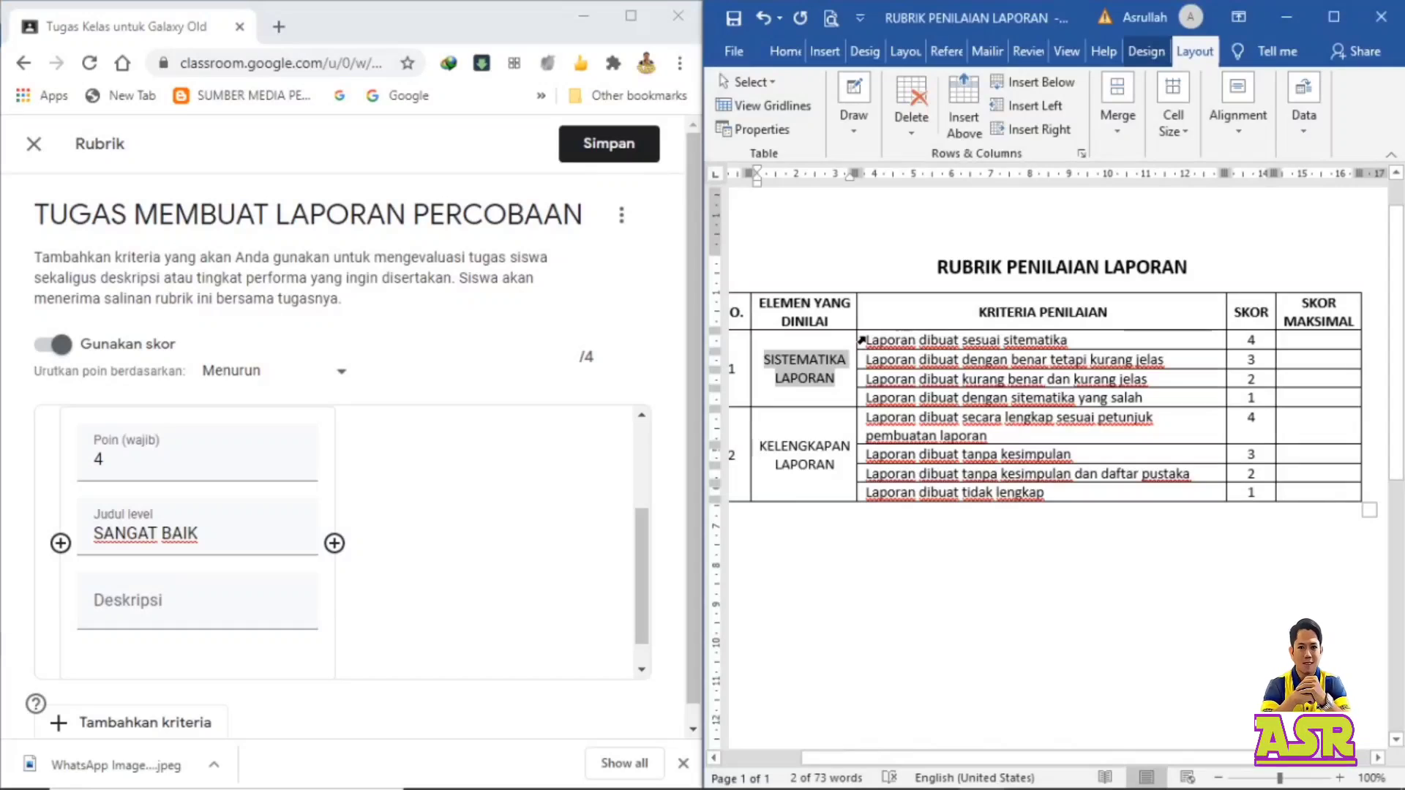
left_click(860, 341)
key("ctrl+c")
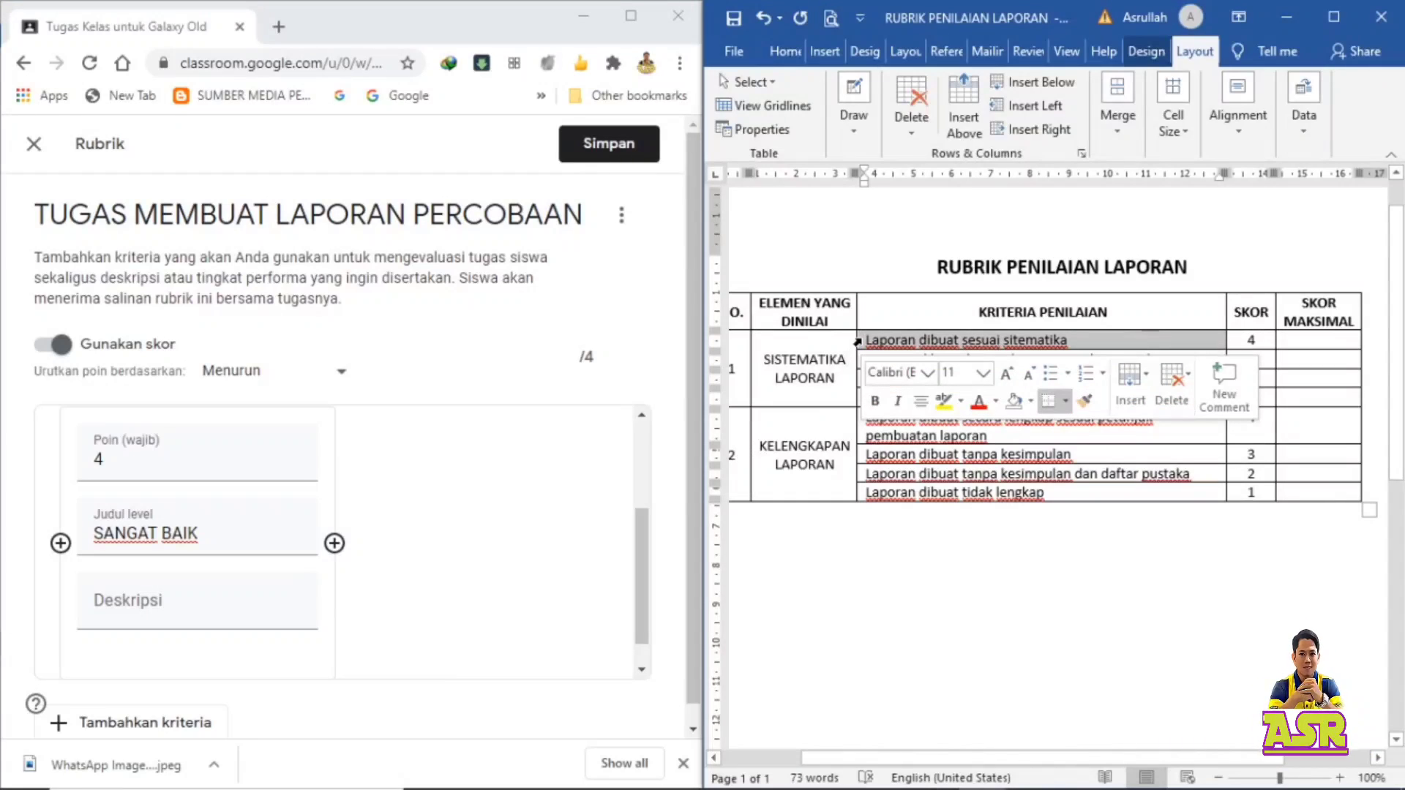
left_click(138, 590)
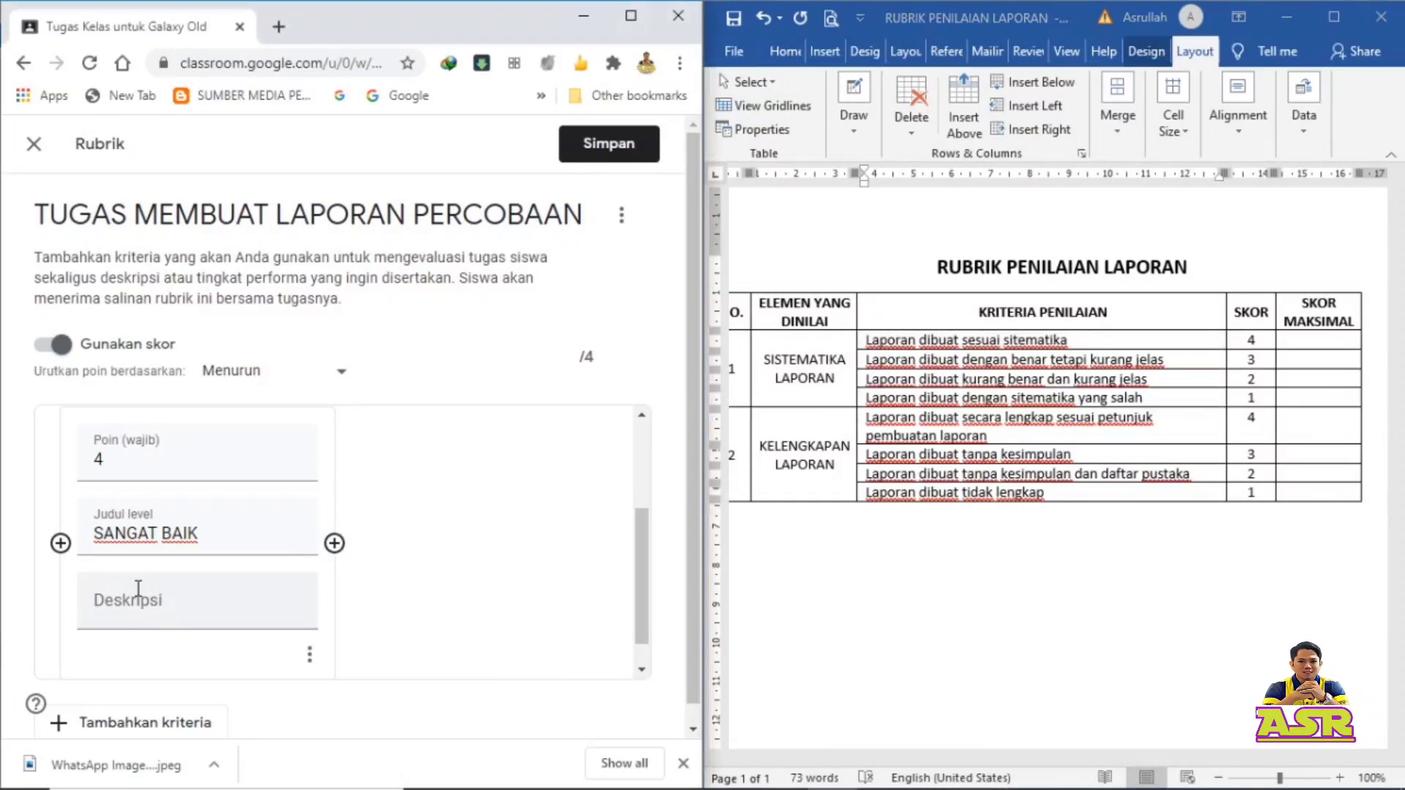
left_click(106, 607)
key("ctrl+v")
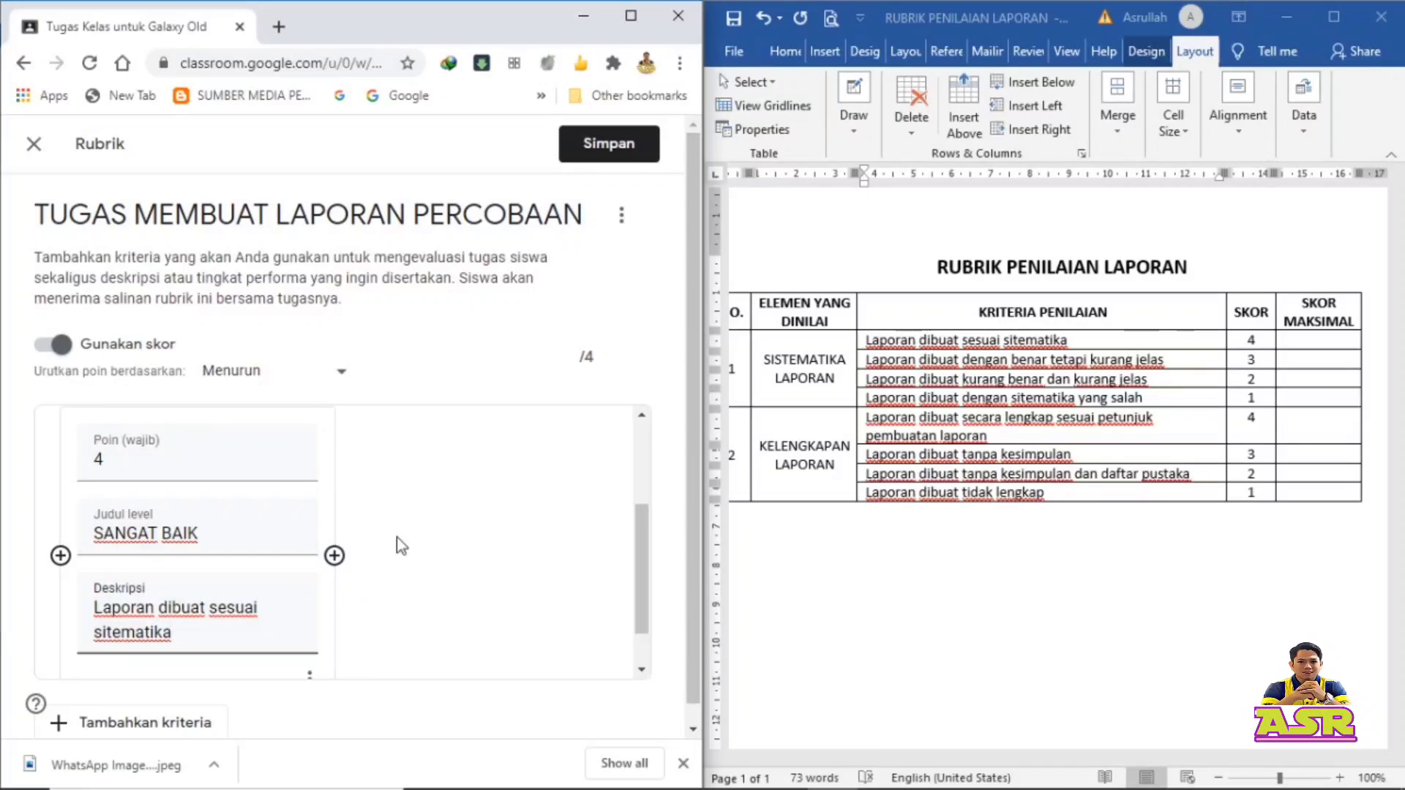
Step: Add a second level after SANGAT BAIK, worth 3 points and titled "BAIK"
left_click(335, 558)
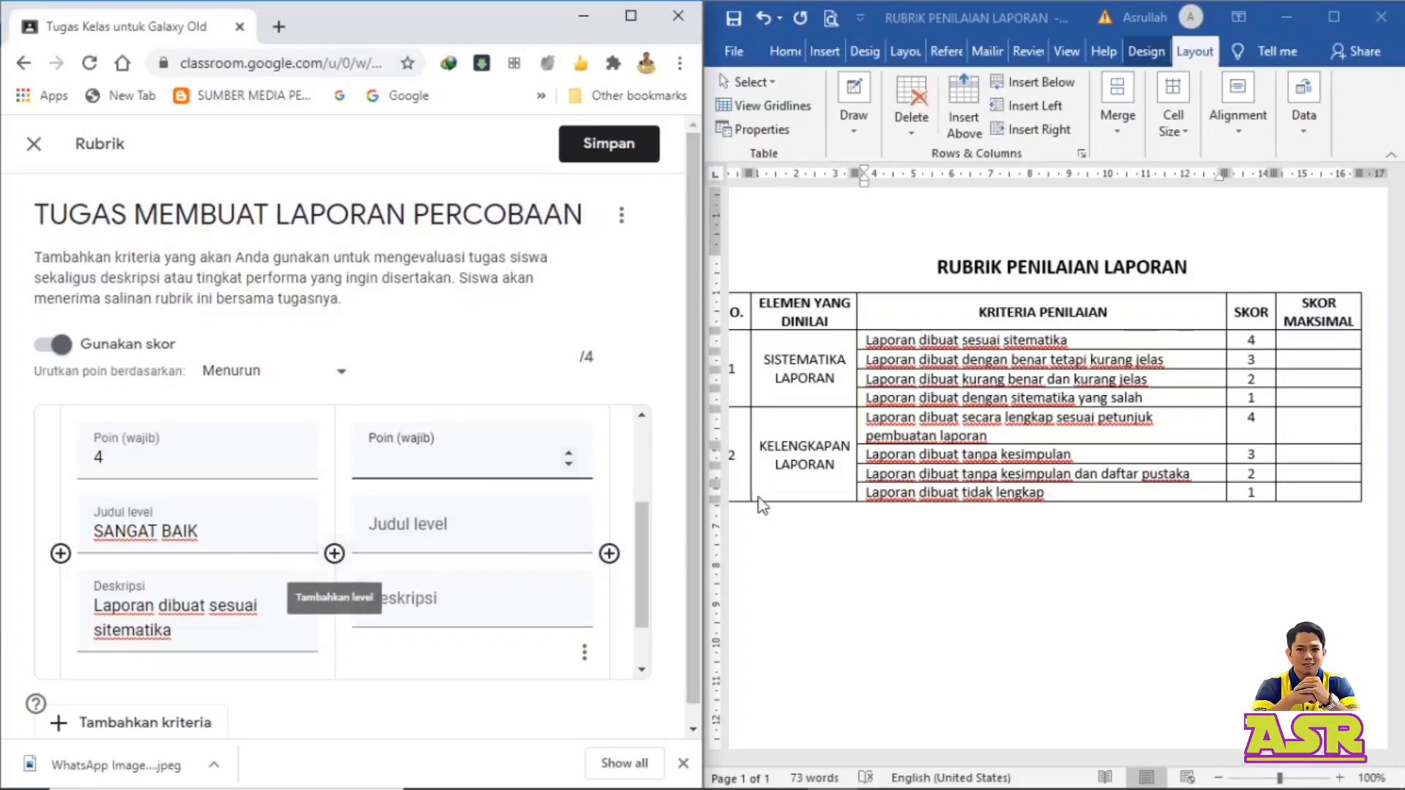
scroll(371, 487, "up", 1)
scroll(370, 487, "down", 1)
type("3")
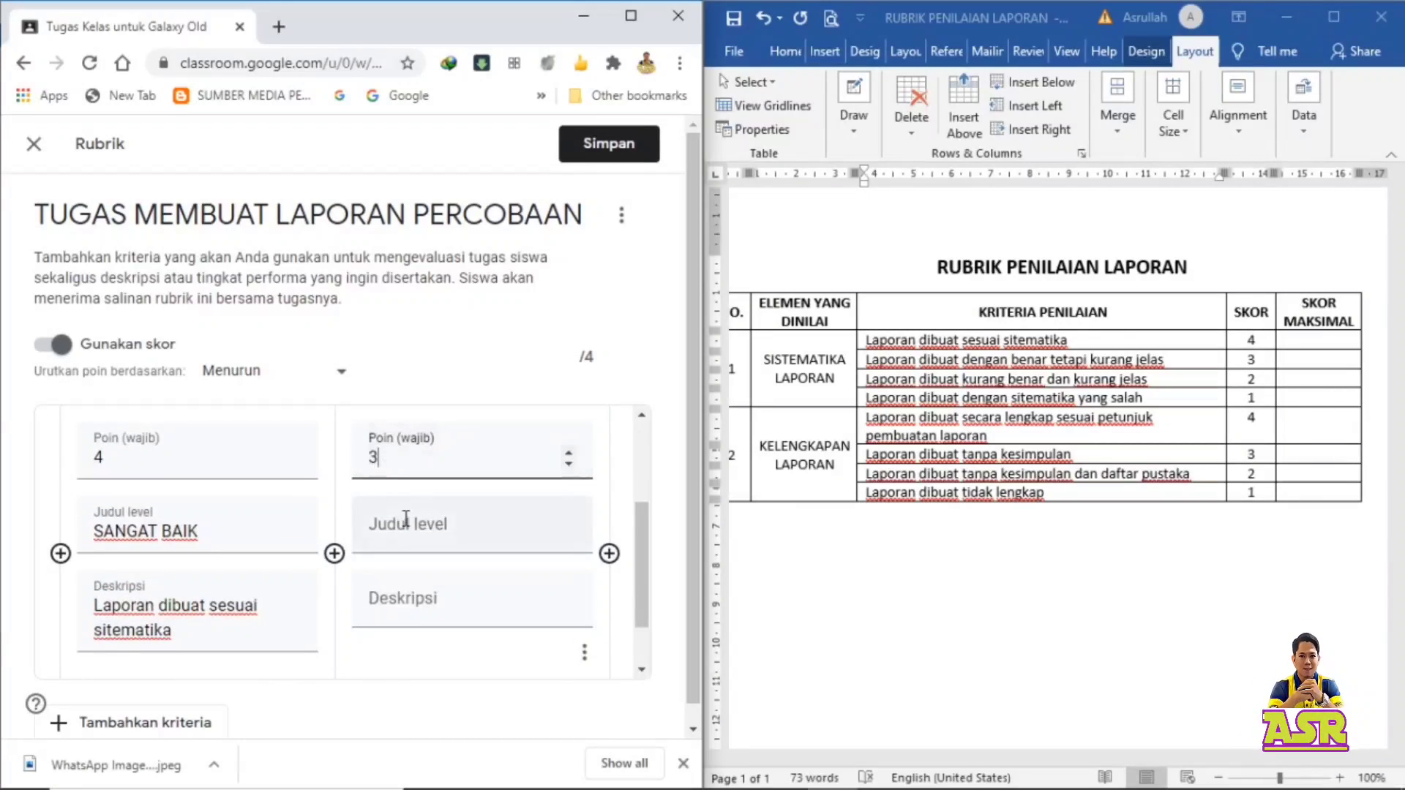
left_click(420, 528)
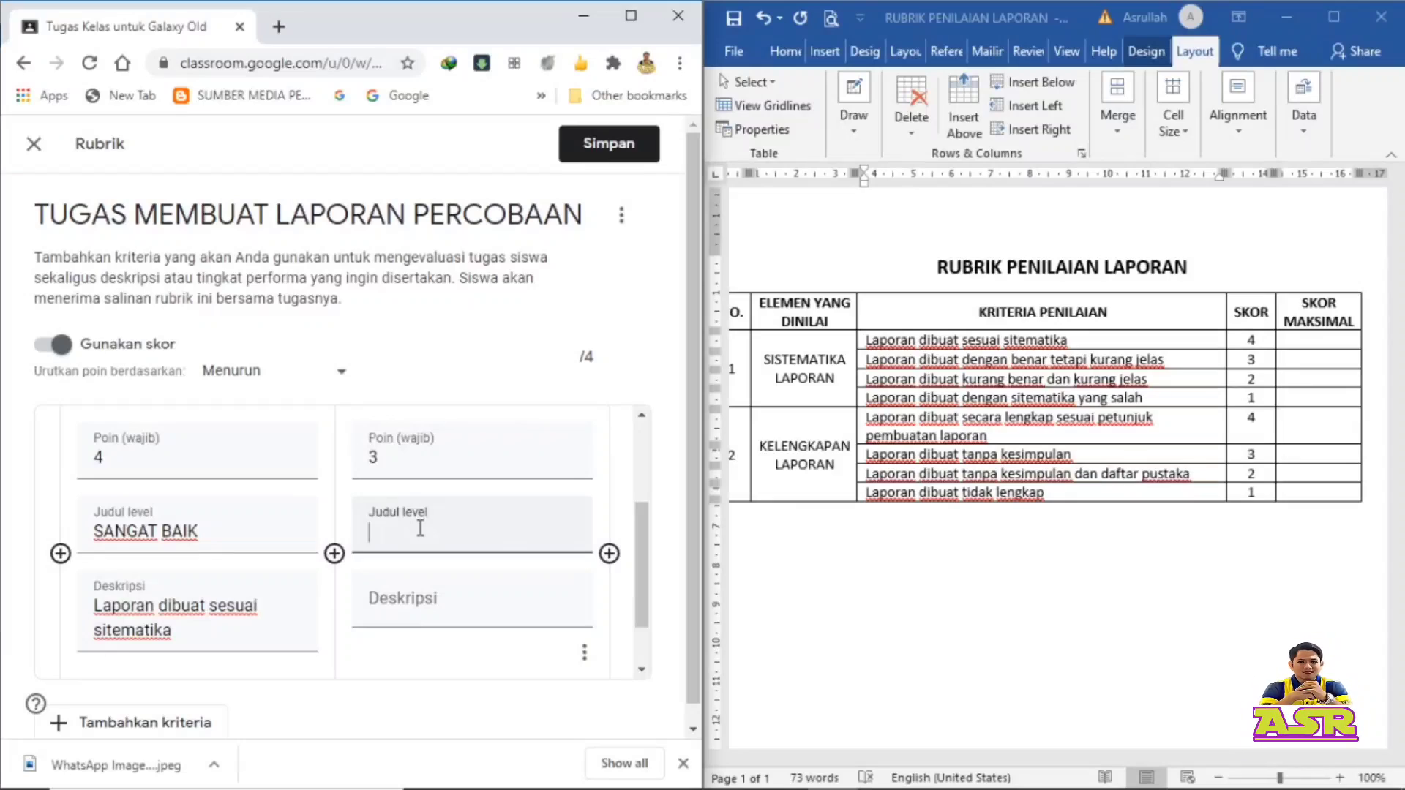
type("BAIK")
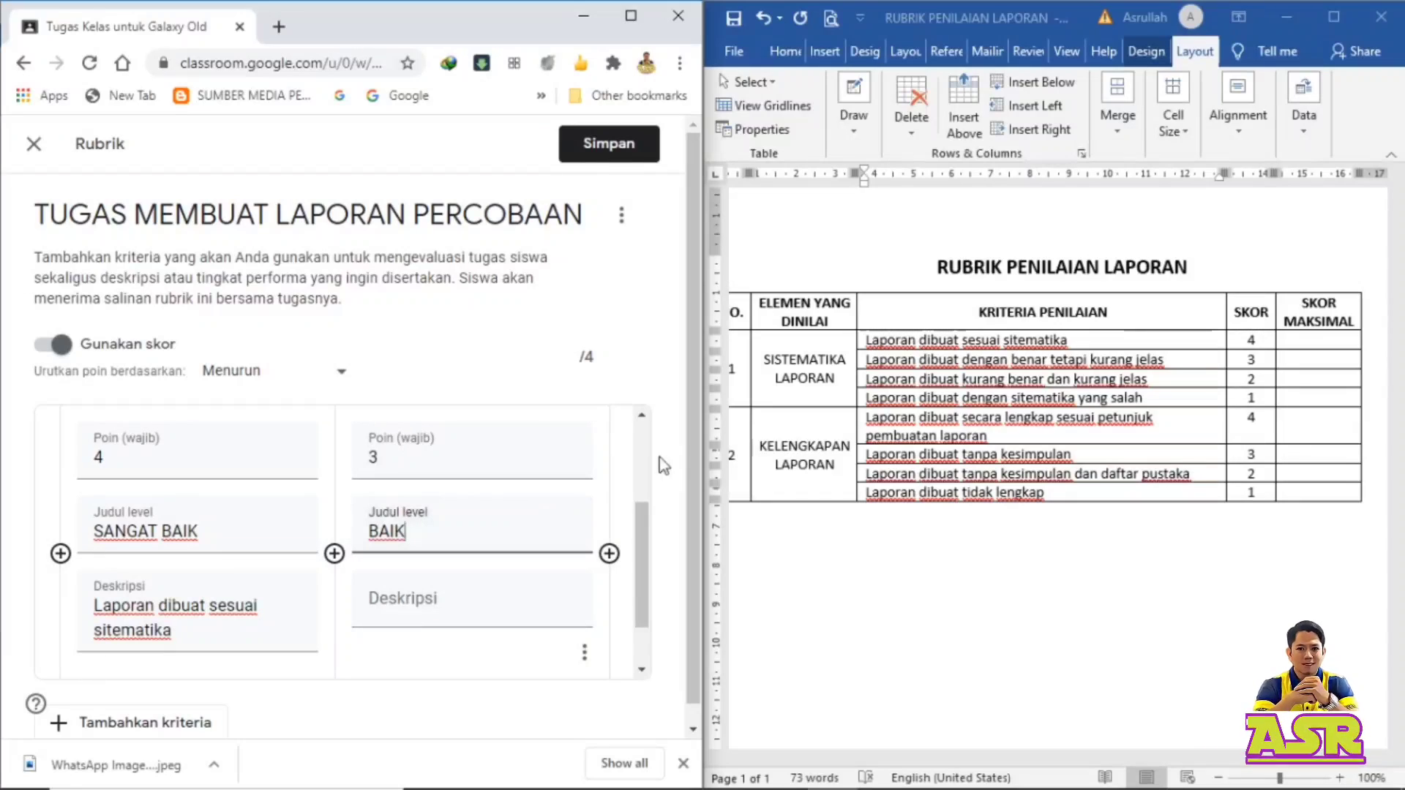
Step: Copy "Laporan dibuat dengan benar tetapi kurang jelas" from the Word table into the BAIK level's description
left_click(867, 365)
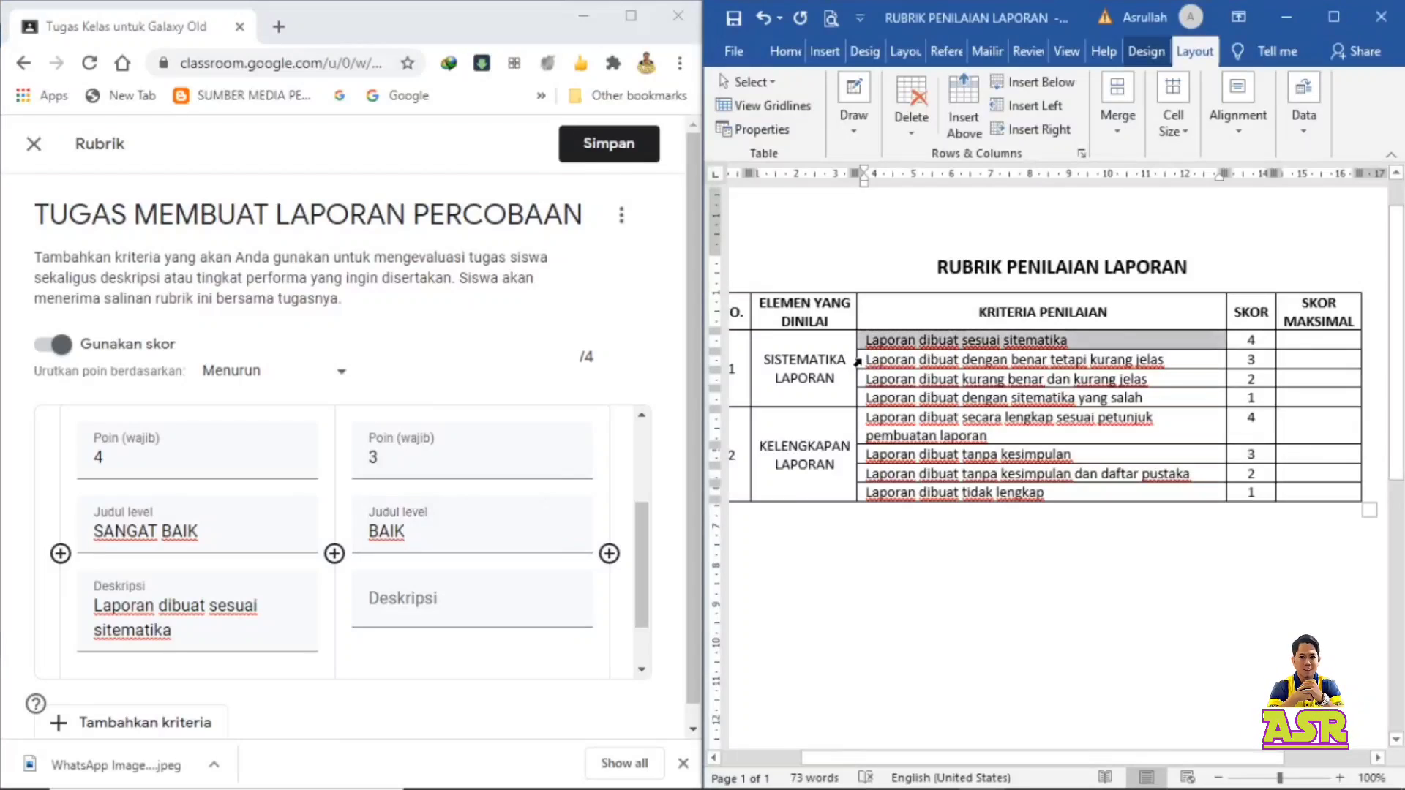
left_click(858, 363)
key("ctrl+c")
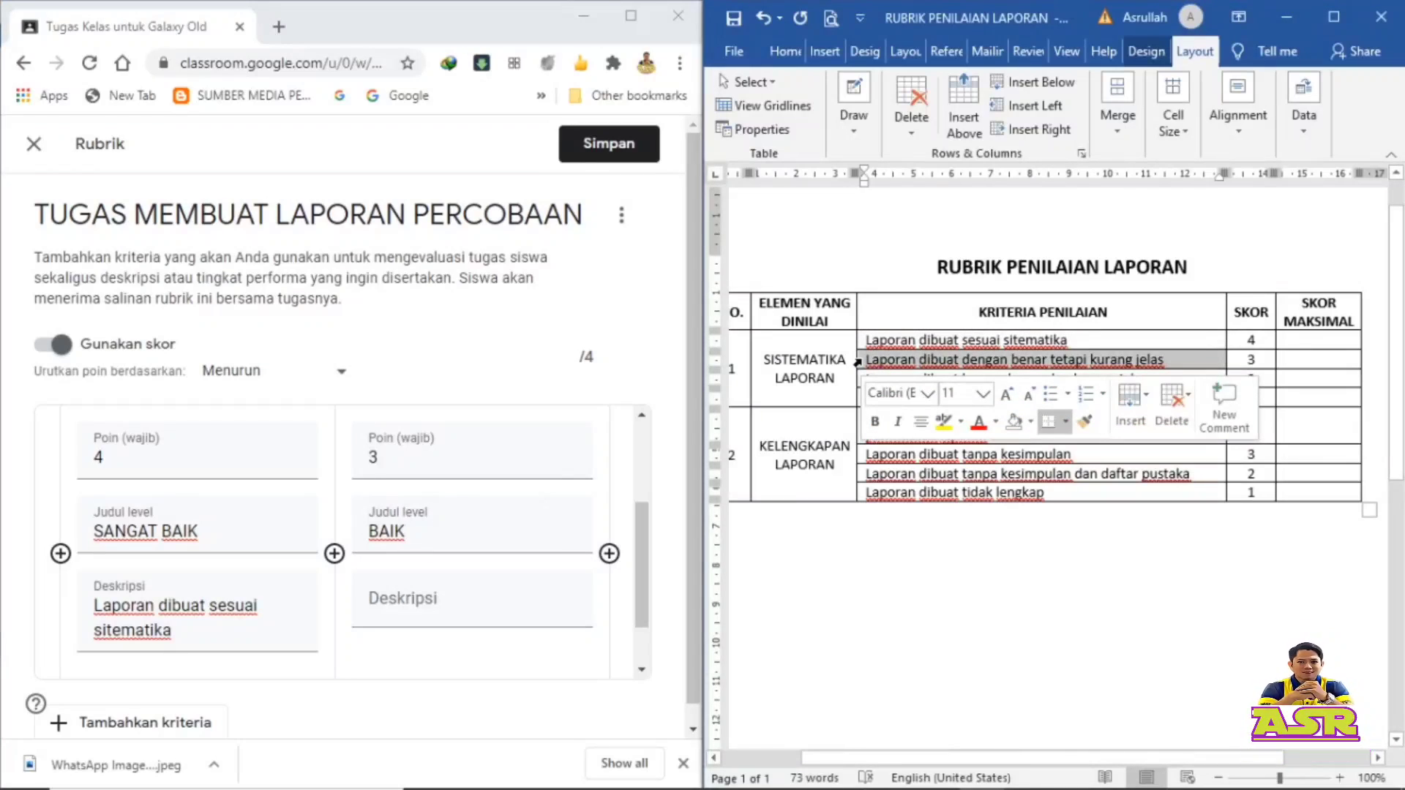
left_click(373, 602)
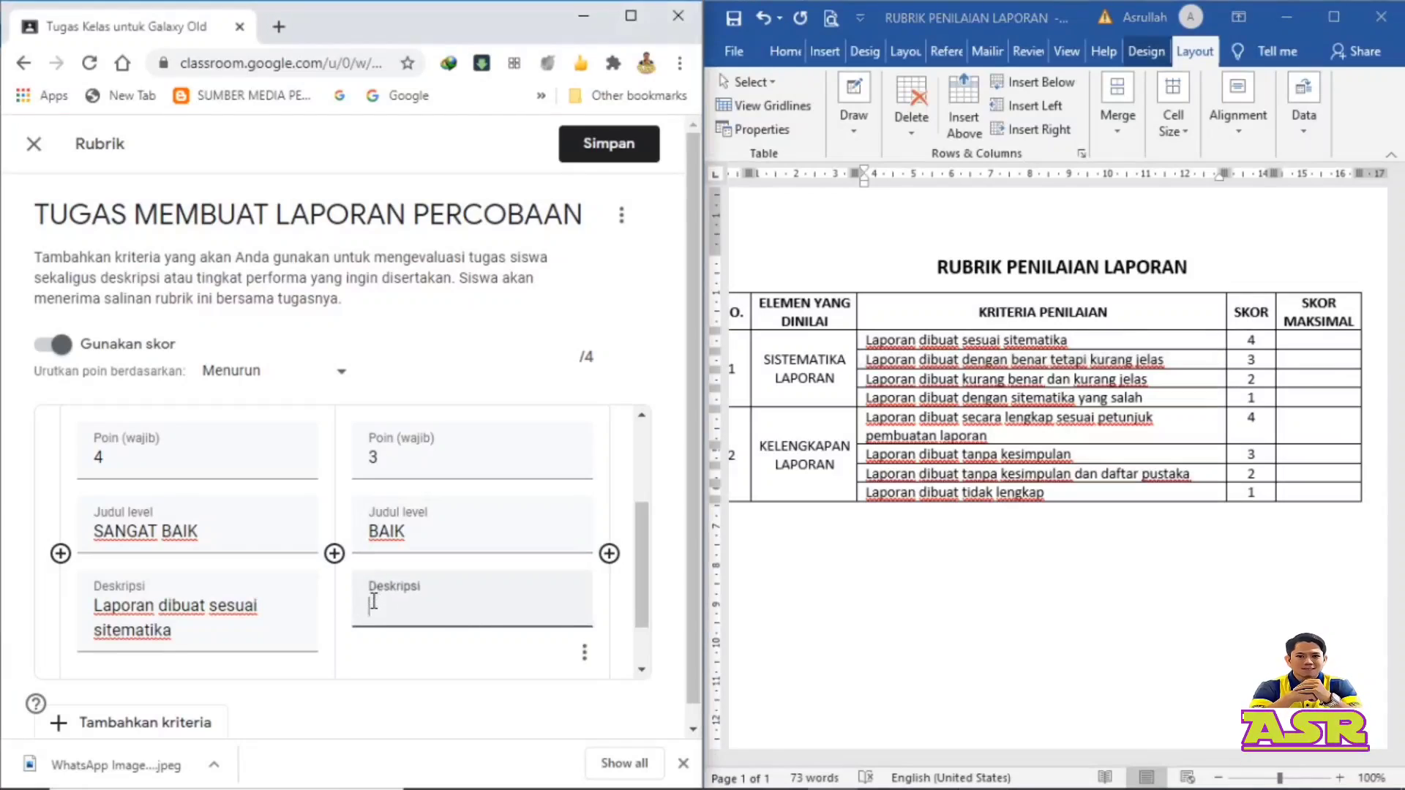
key("ctrl+v")
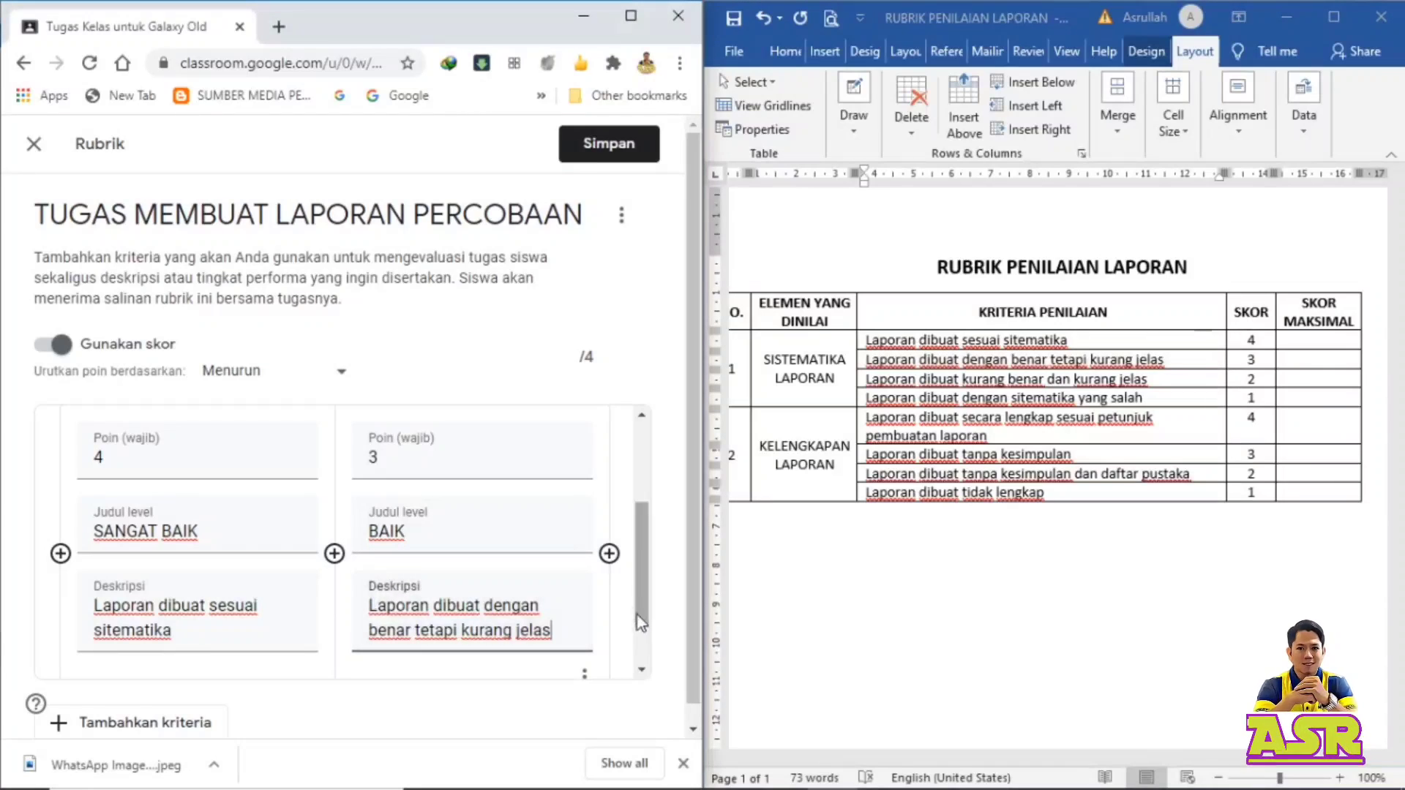
Step: Add a third level after BAIK, worth 2 points and titled "CUKUP"
left_click(608, 553)
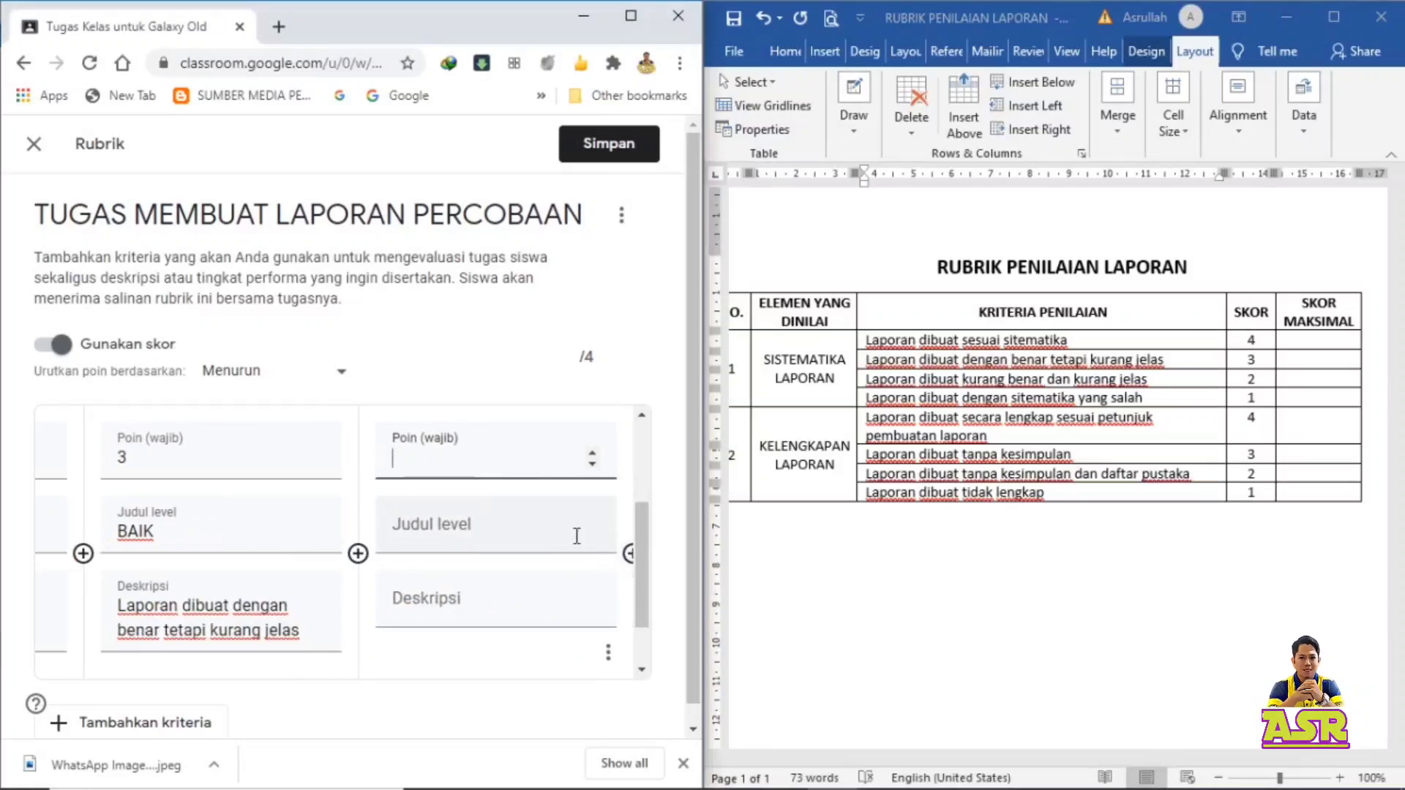
type("2")
left_click(415, 531)
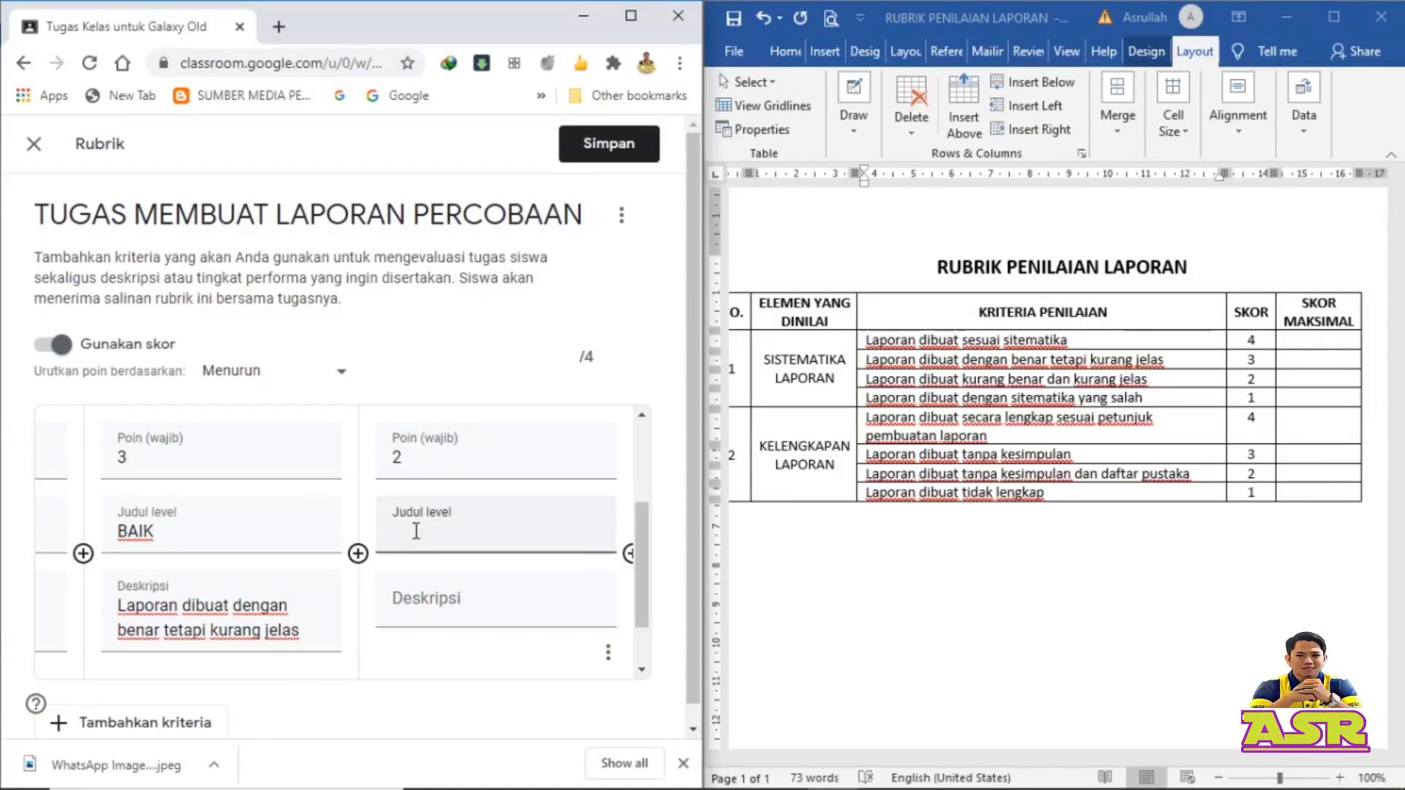
type("C")
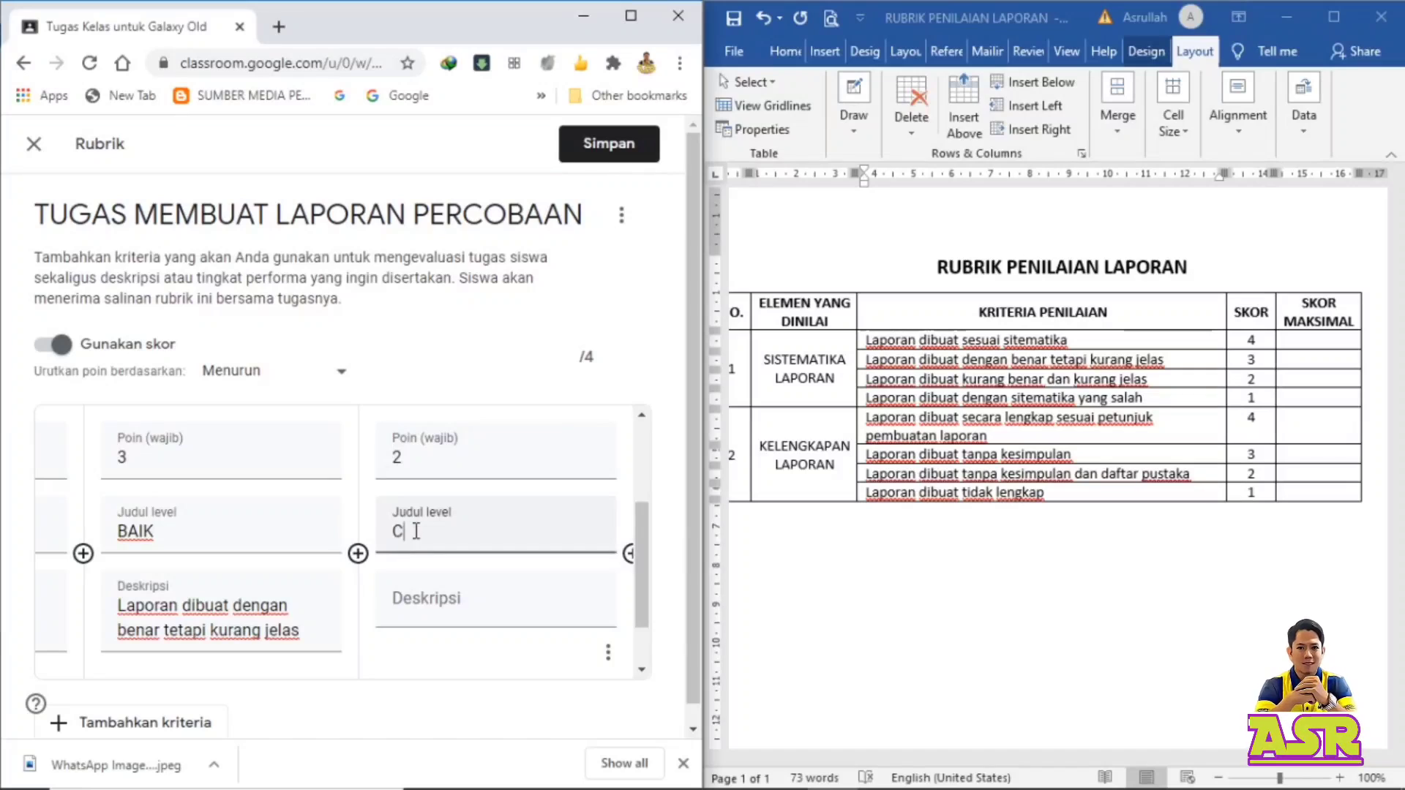
type("UKUP")
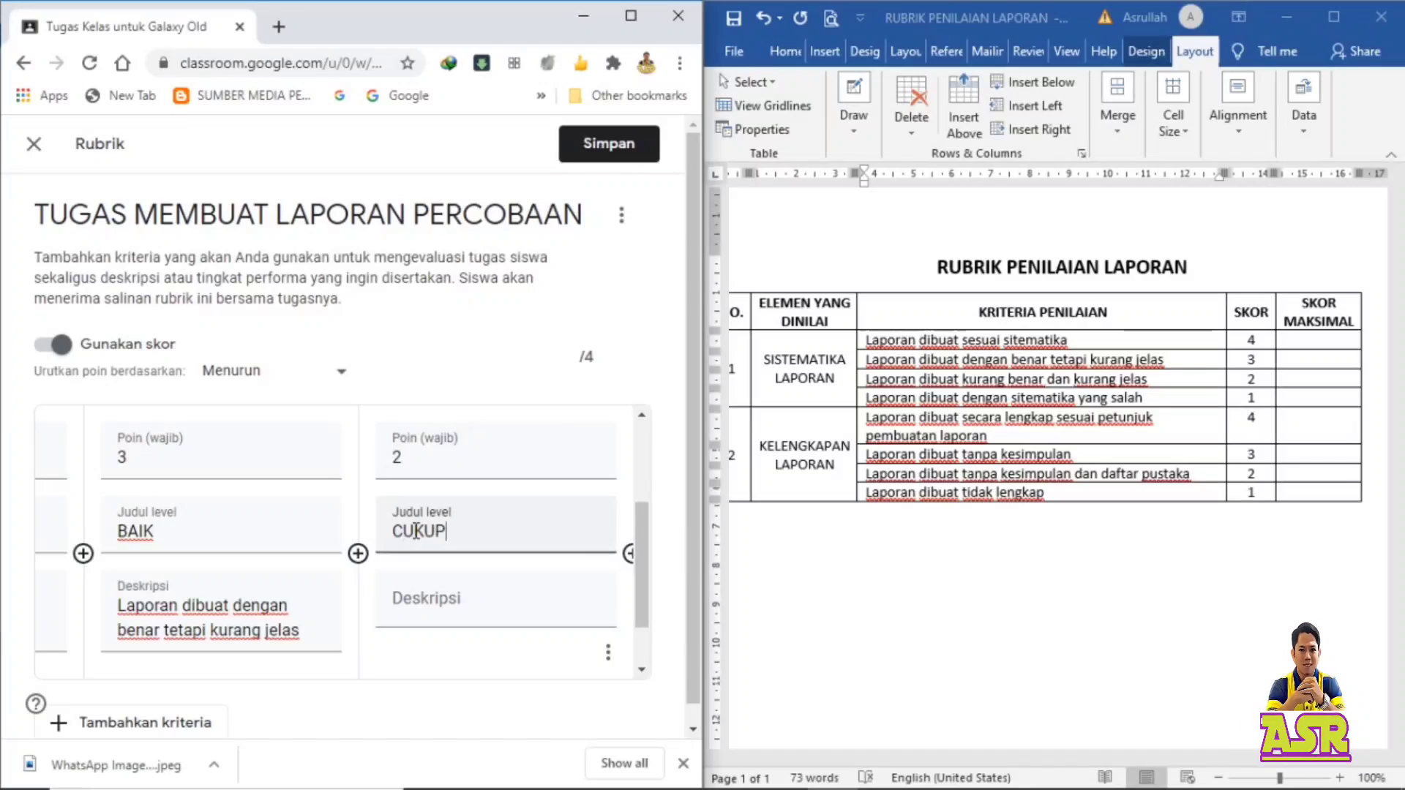
Step: Copy "Laporan dibuat kurang benar dan kurang jelas" from the Word table into the CUKUP level's description
left_click(861, 382)
key("ctrl+c")
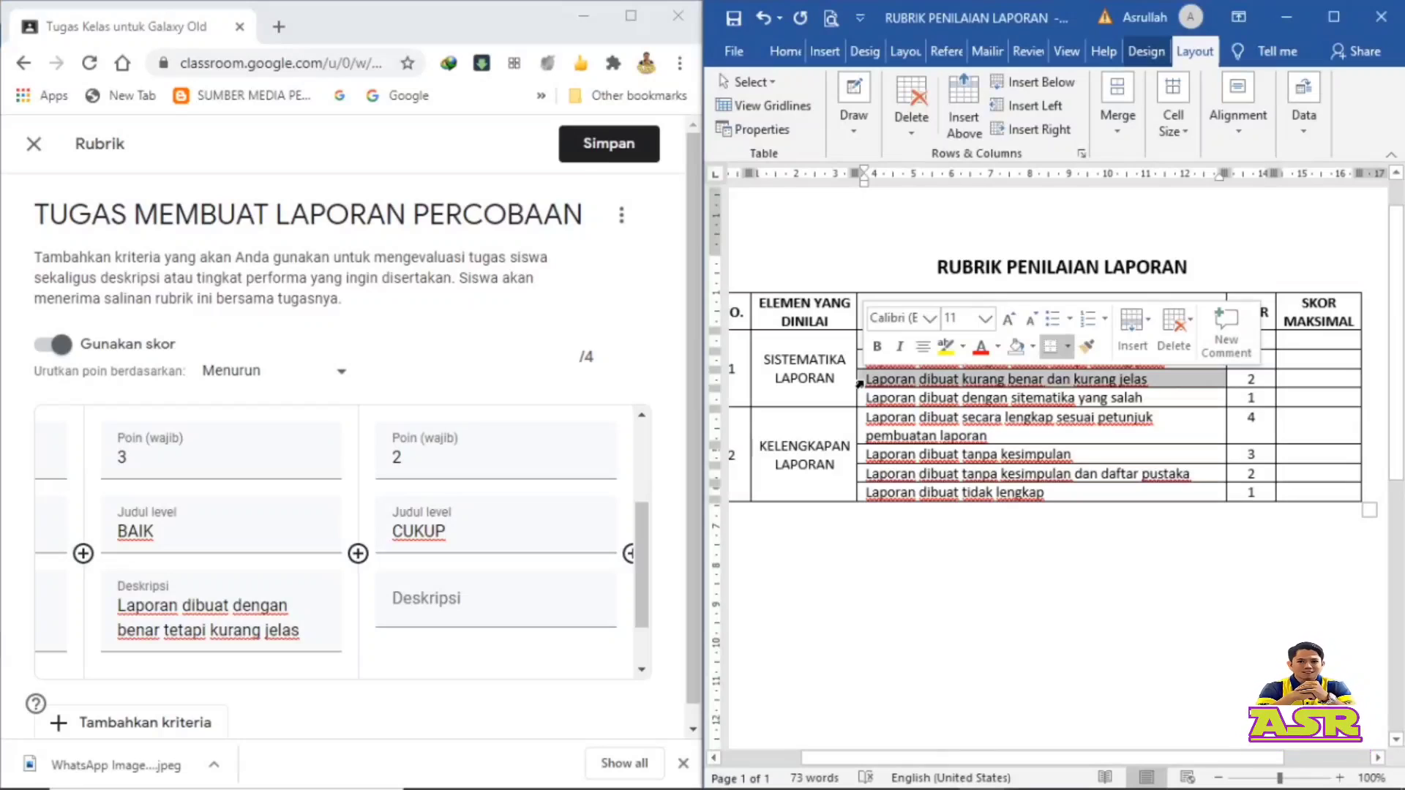
left_click(447, 598)
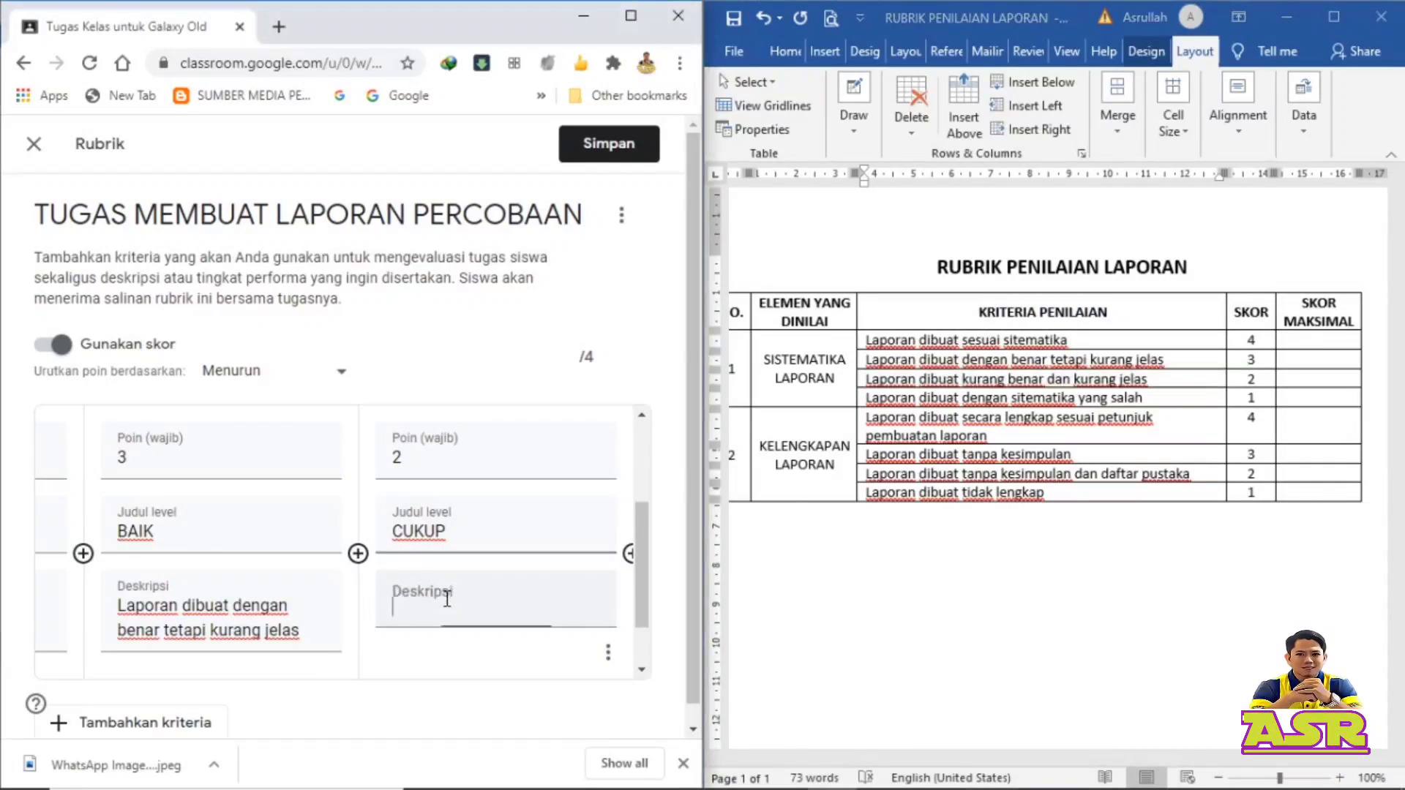
key("ctrl+v")
Step: Add a fourth level after CUKUP, worth 1 point and titled "KURANG"
left_click(629, 554)
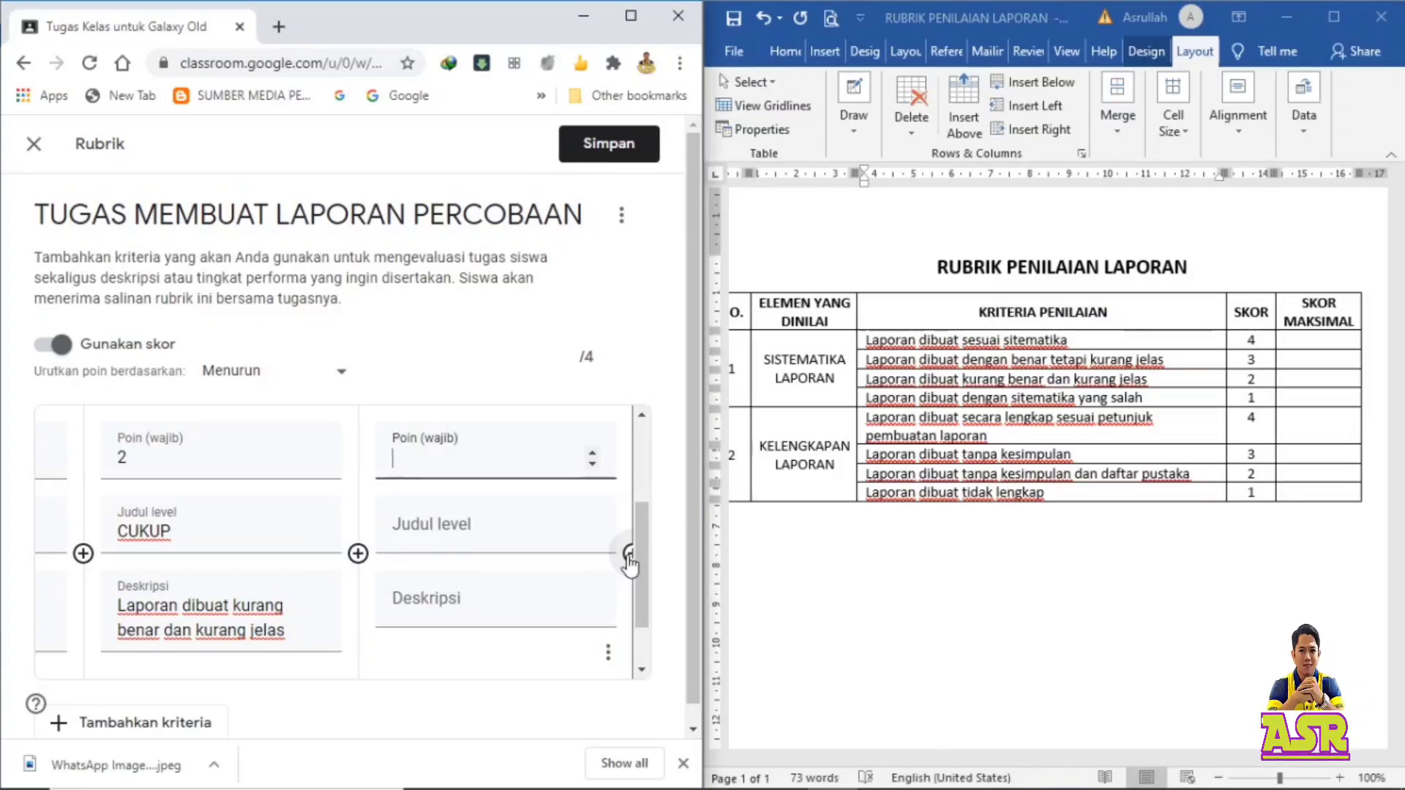
type("1")
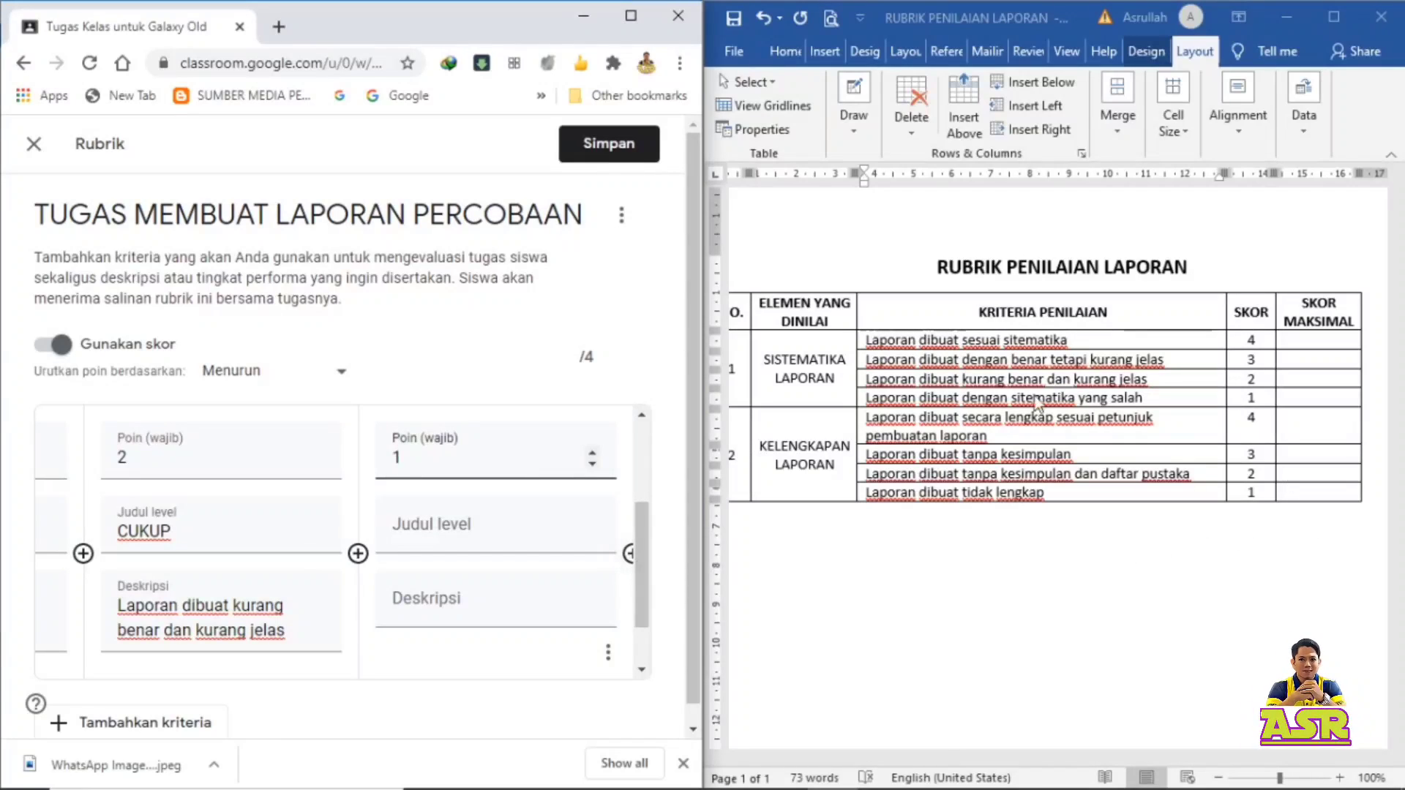
left_click(435, 530)
type("KURANG")
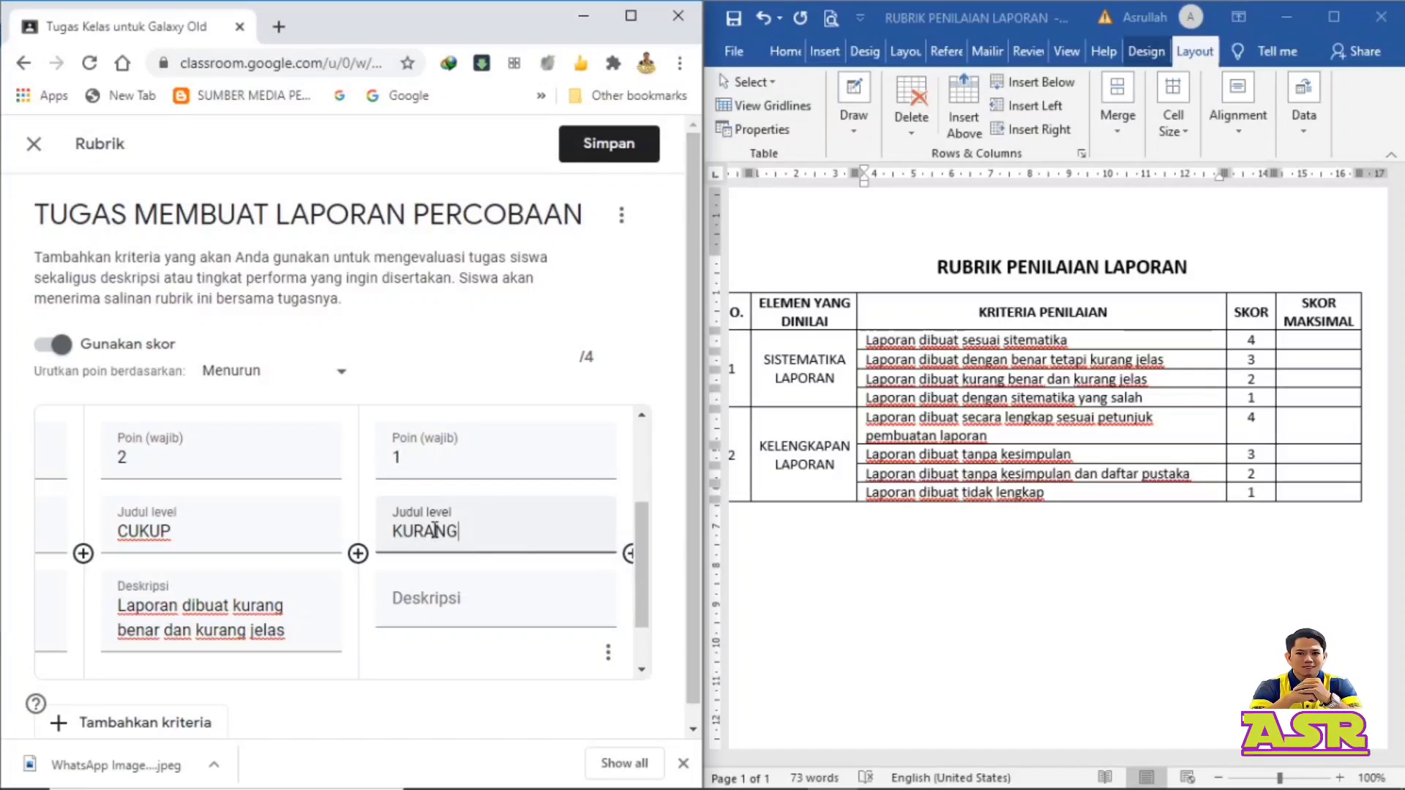
Step: Copy "Laporan dibuat dengan sitematika yang salah" from the Word table into the KURANG level's description
left_click(861, 380)
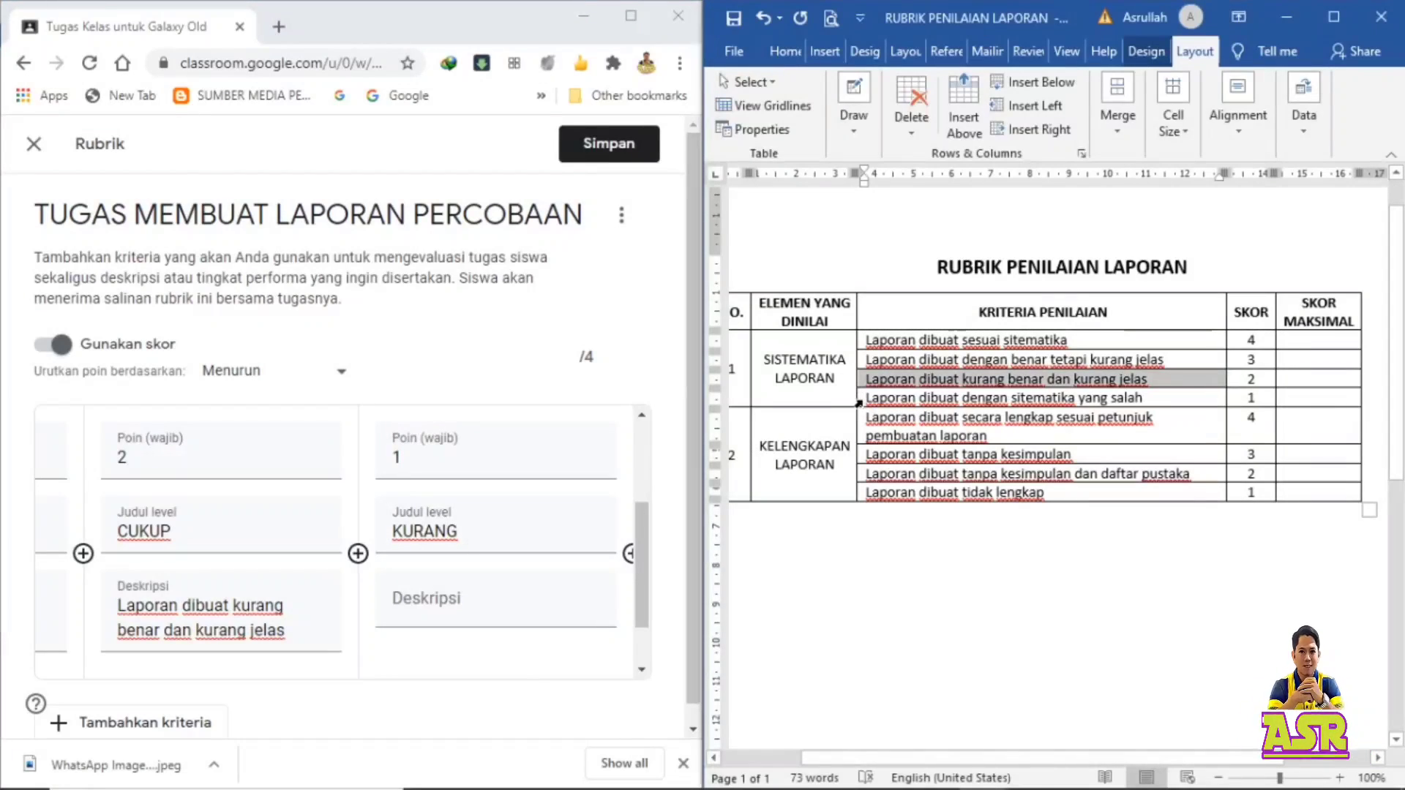
left_click(859, 402)
key("ctrl+c")
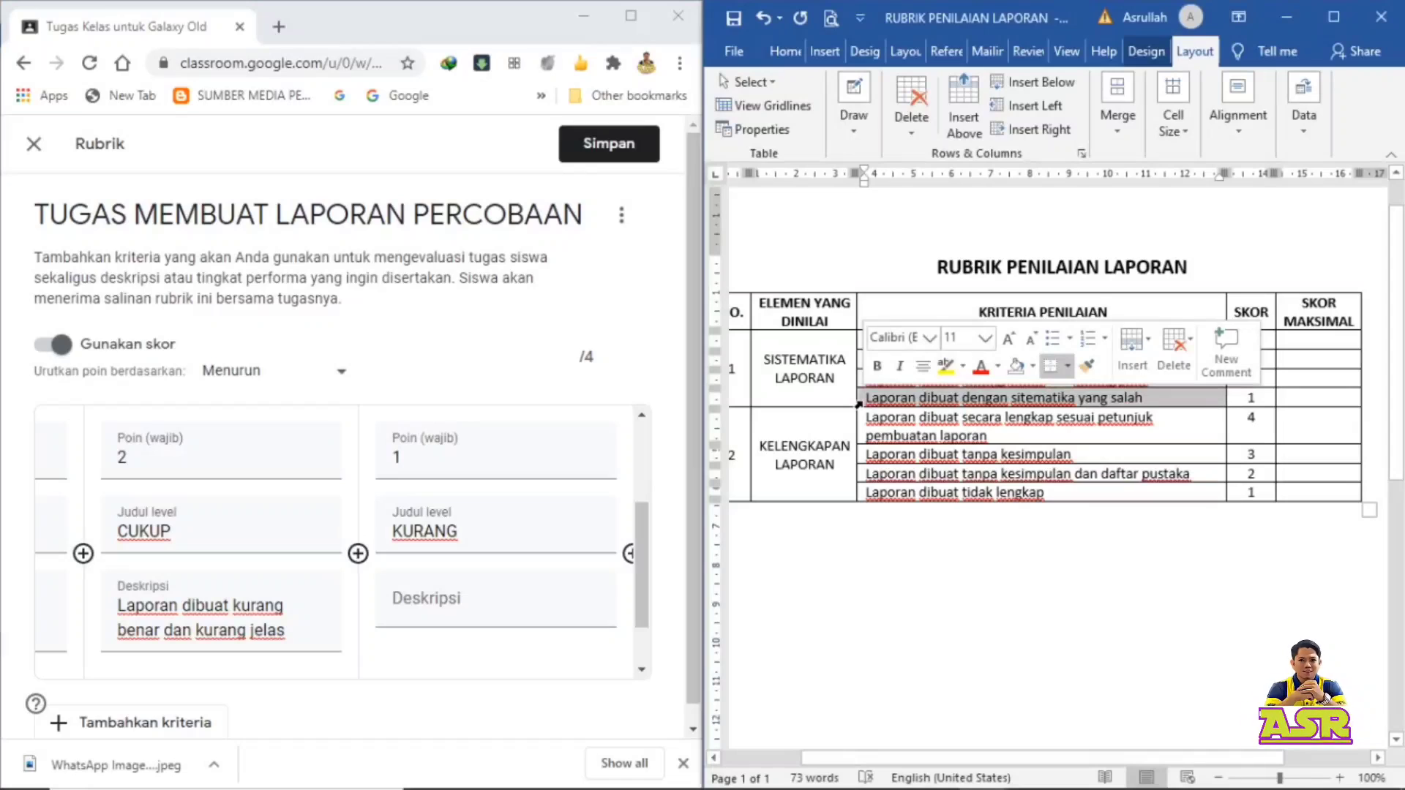
left_click(415, 603)
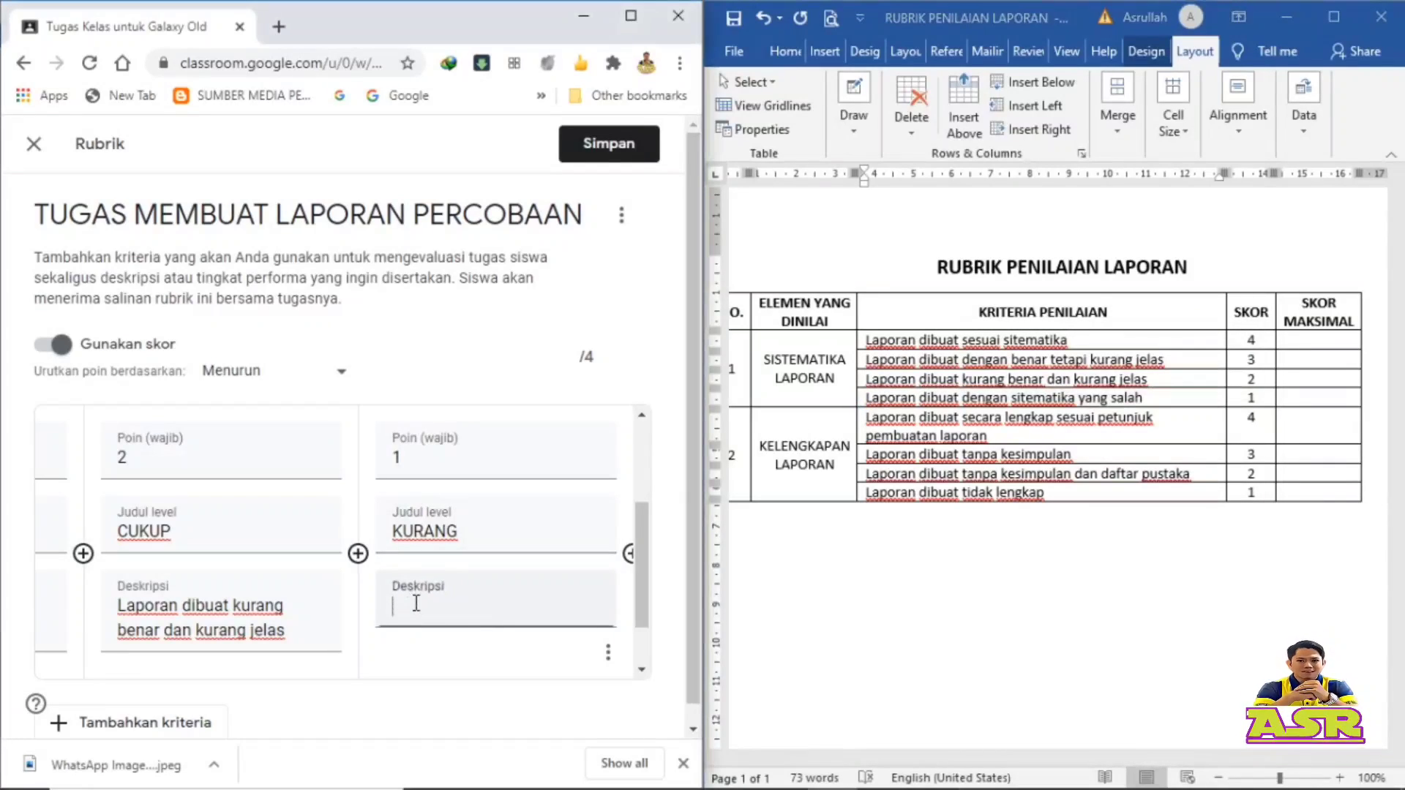
key("ctrl+v")
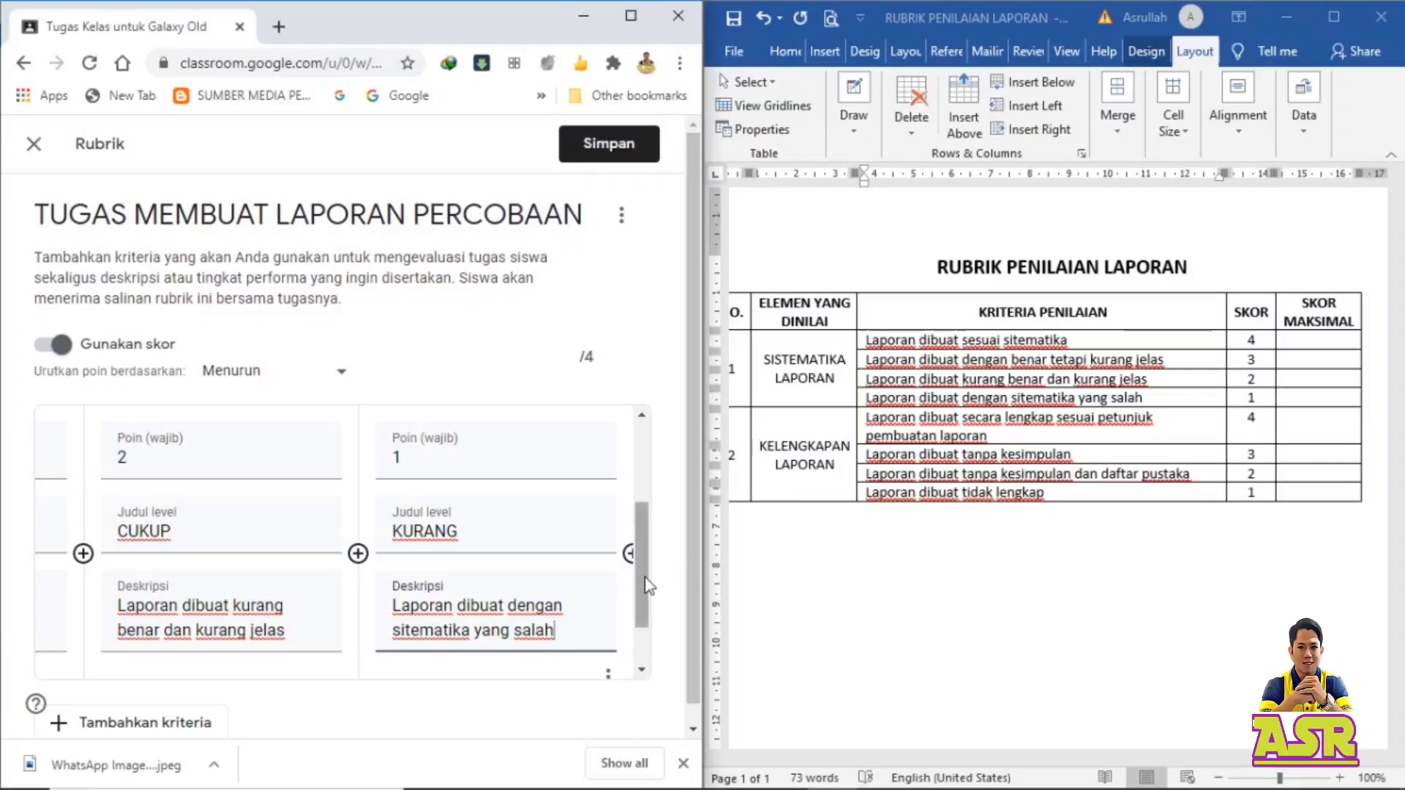
Step: Add a second criterion to the rubric and title it "KELENGKAPAN LAPORAN", copied from the Word table
scroll(646, 585, "down", 1)
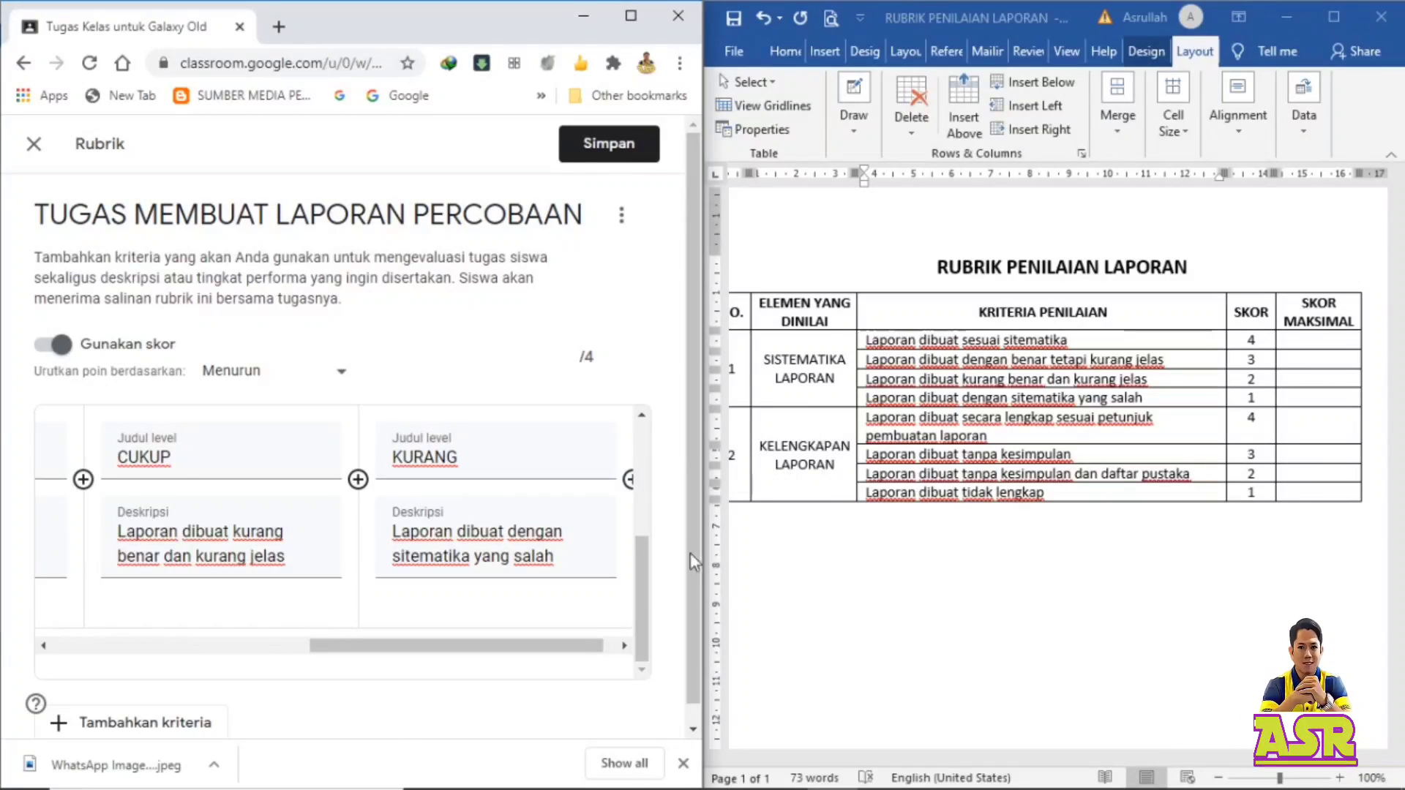
left_click_drag(504, 647, 165, 622)
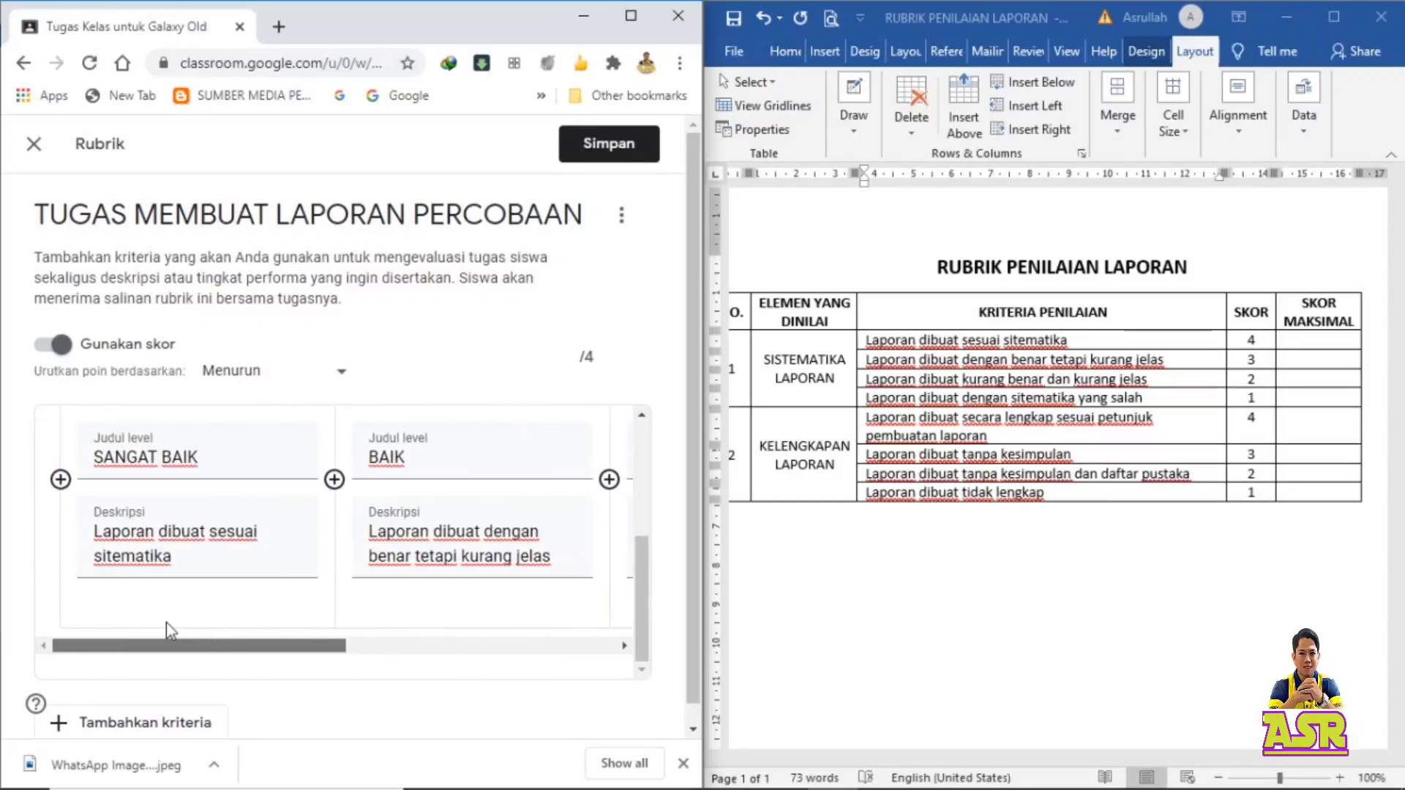
left_click_drag(644, 596, 642, 471)
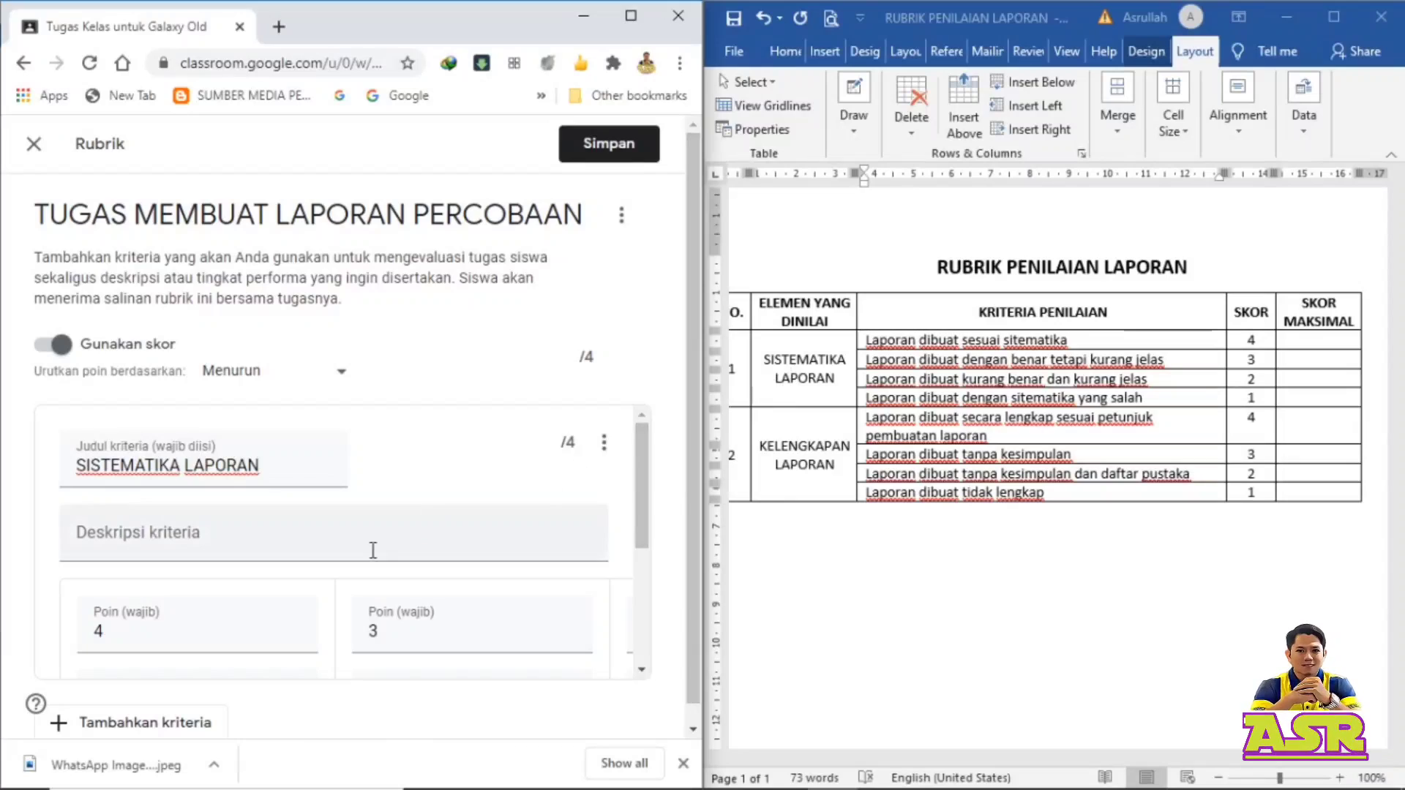
scroll(648, 486, "down", 3)
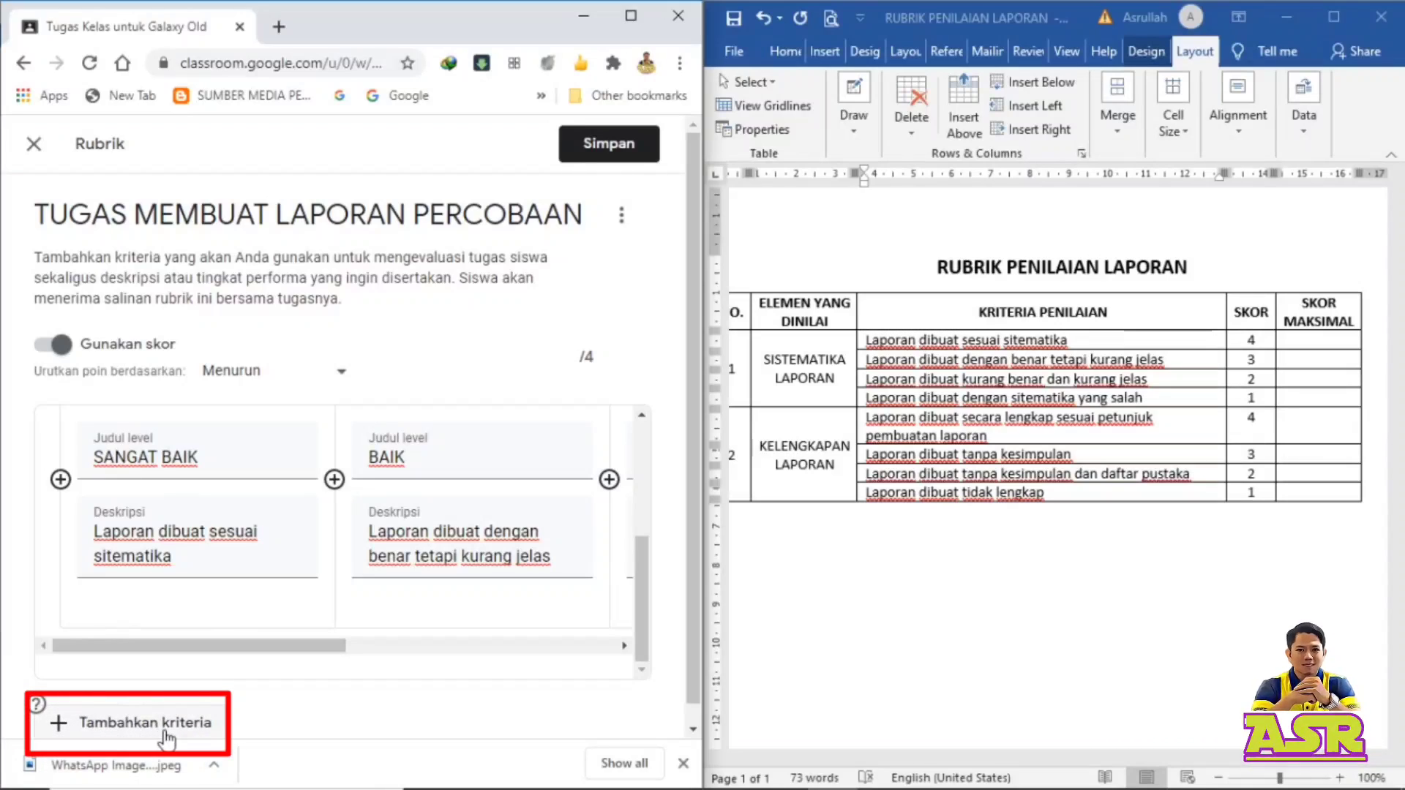
left_click(123, 729)
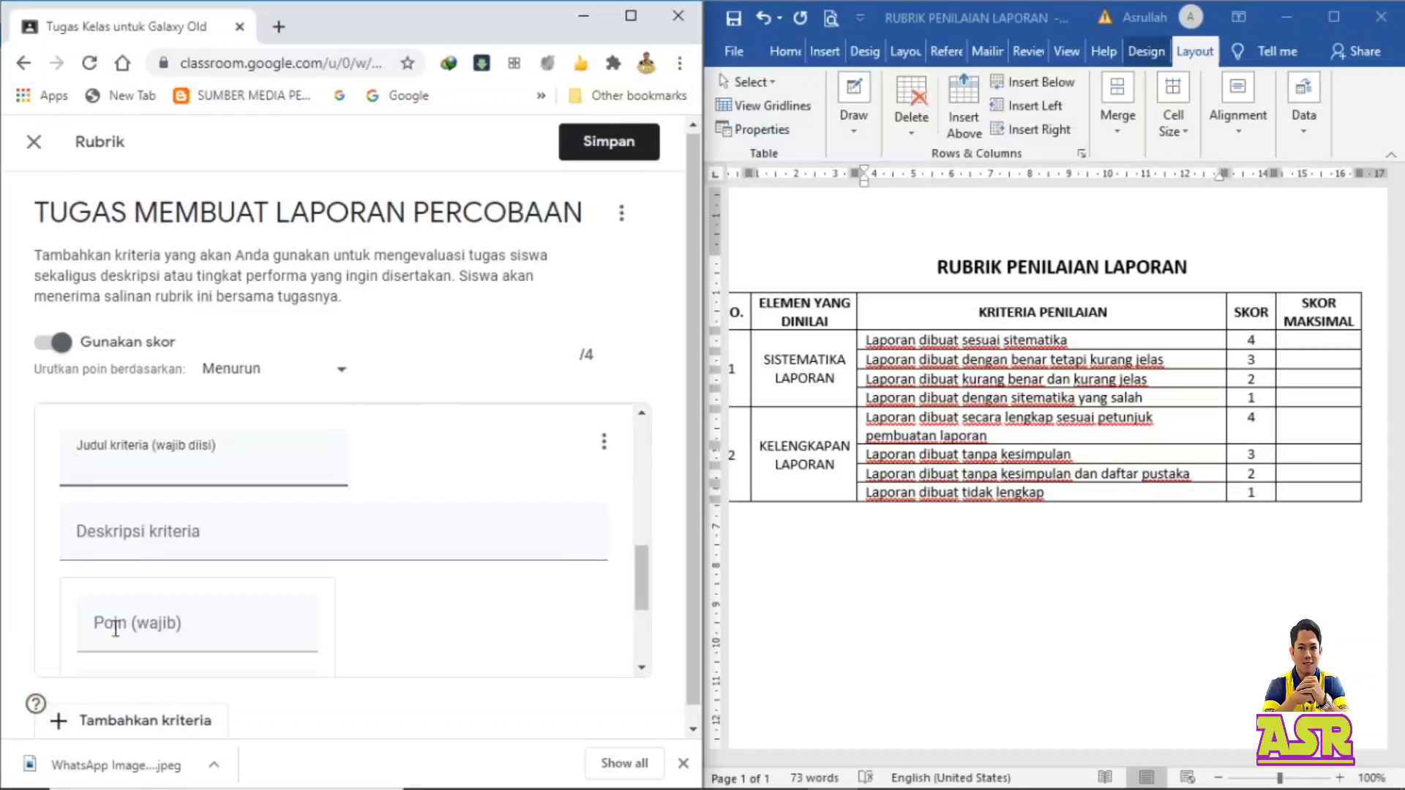
left_click(749, 455)
left_click_drag(762, 444, 834, 466)
key("ctrl+c")
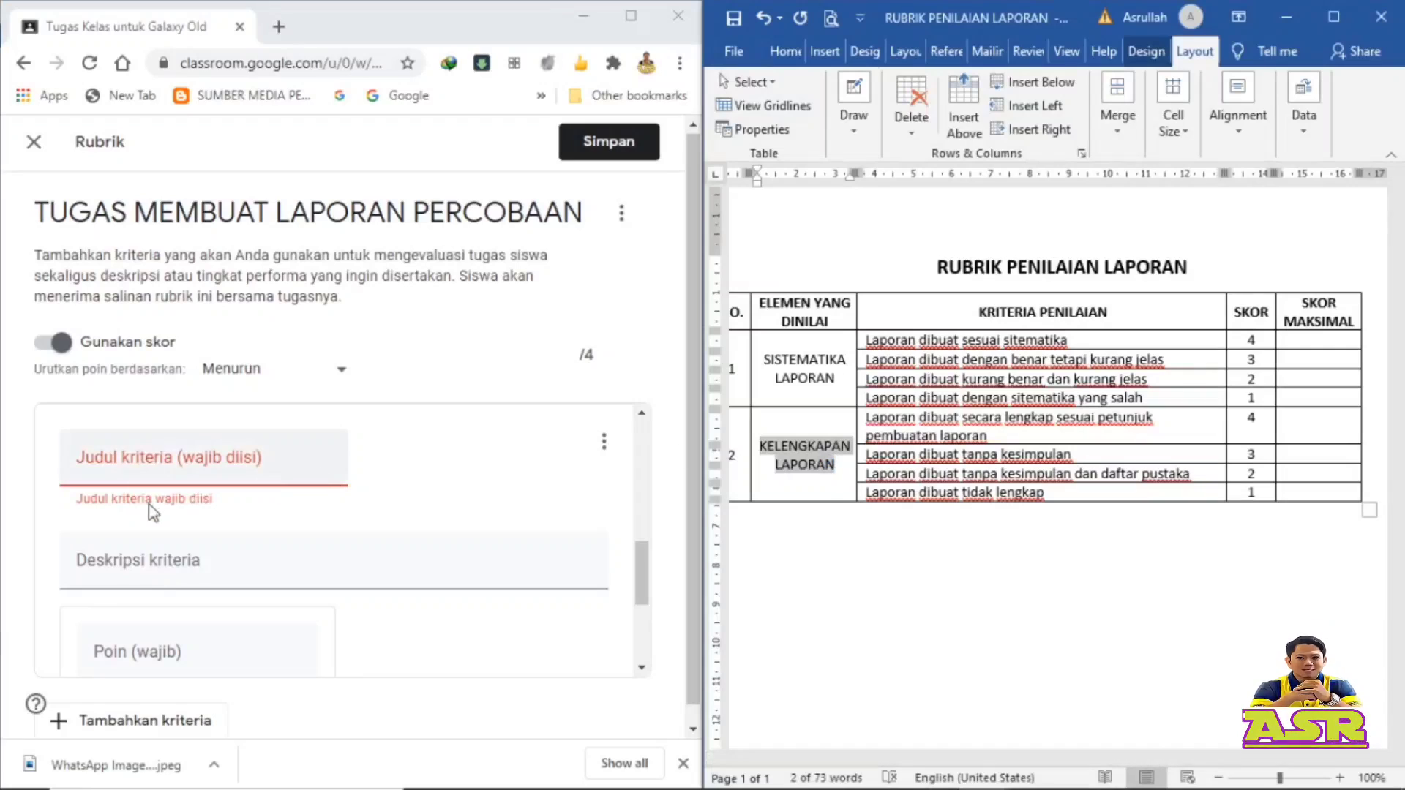
left_click(137, 456)
key("ctrl+v")
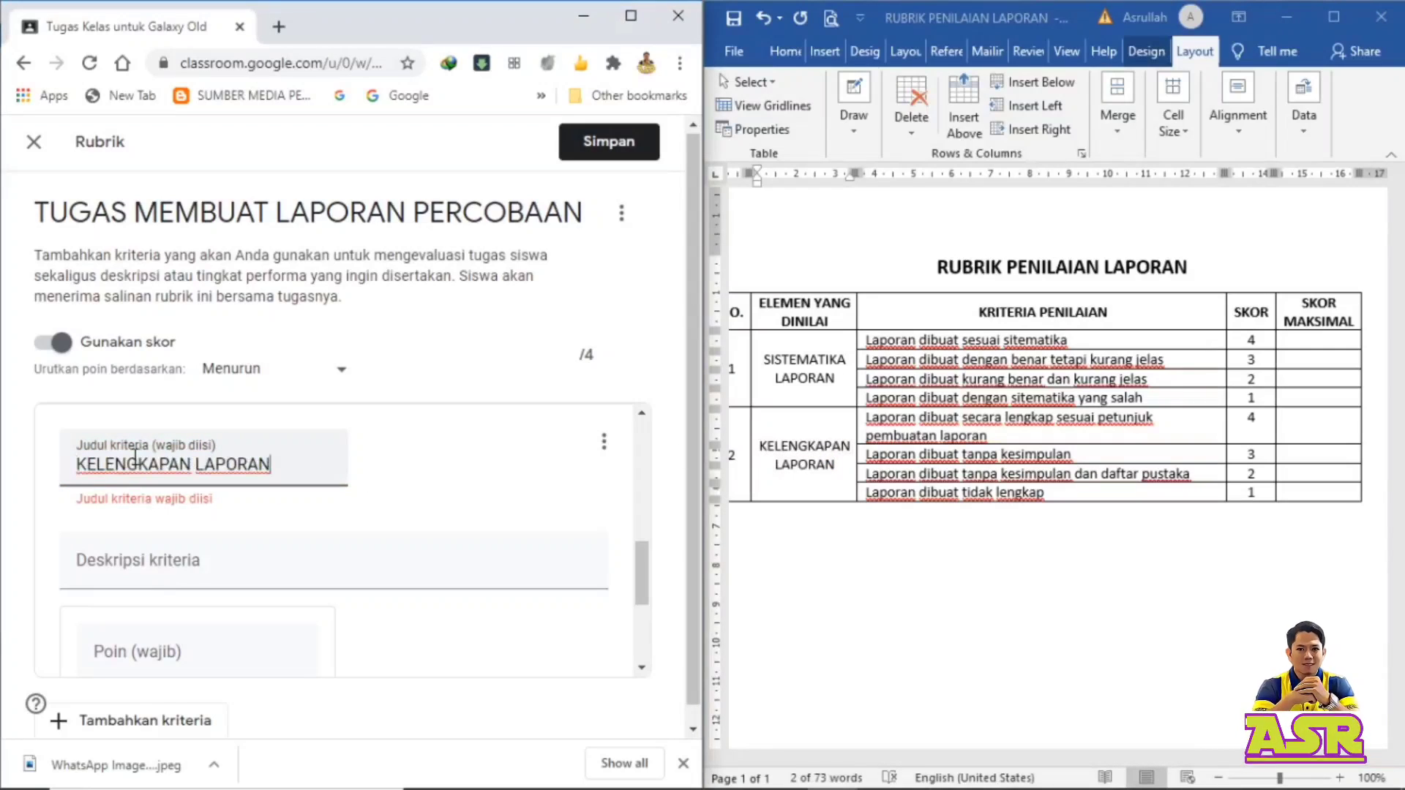
Step: Set the first level of the KELENGKAPAN LAPORAN criterion to 4 points and title it "SANGAT BAIK"
scroll(141, 512, "down", 2)
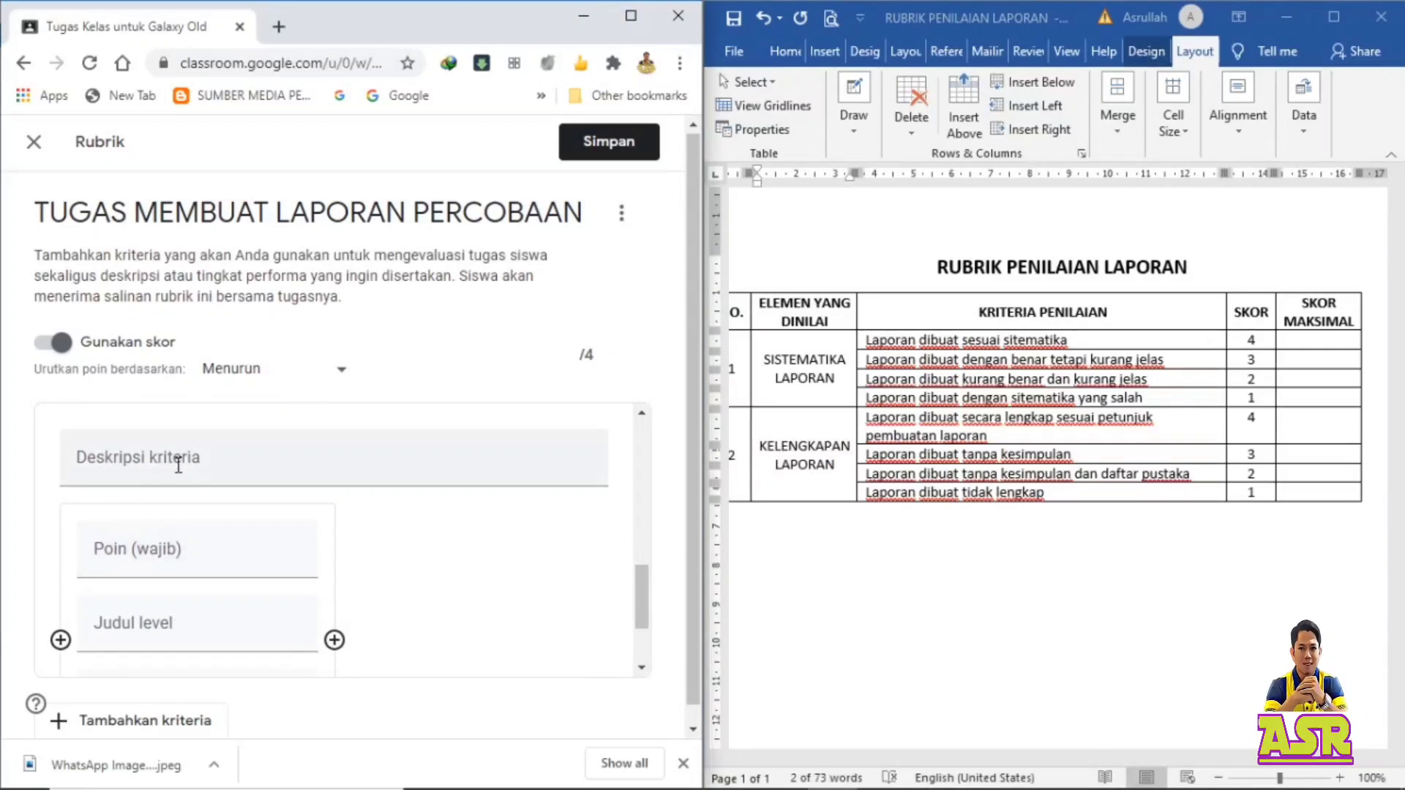
left_click(176, 553)
scroll(176, 554, "down", 2)
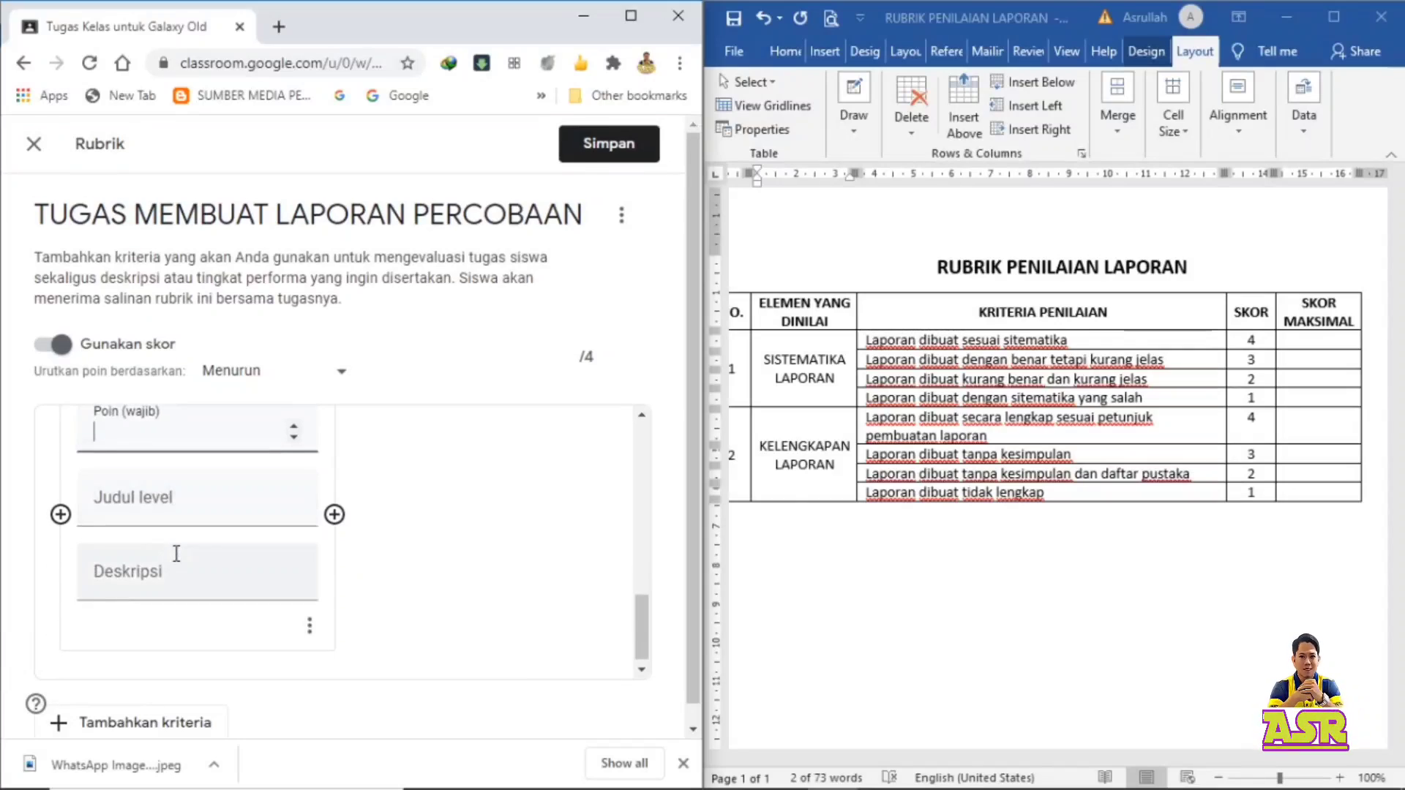
type("4")
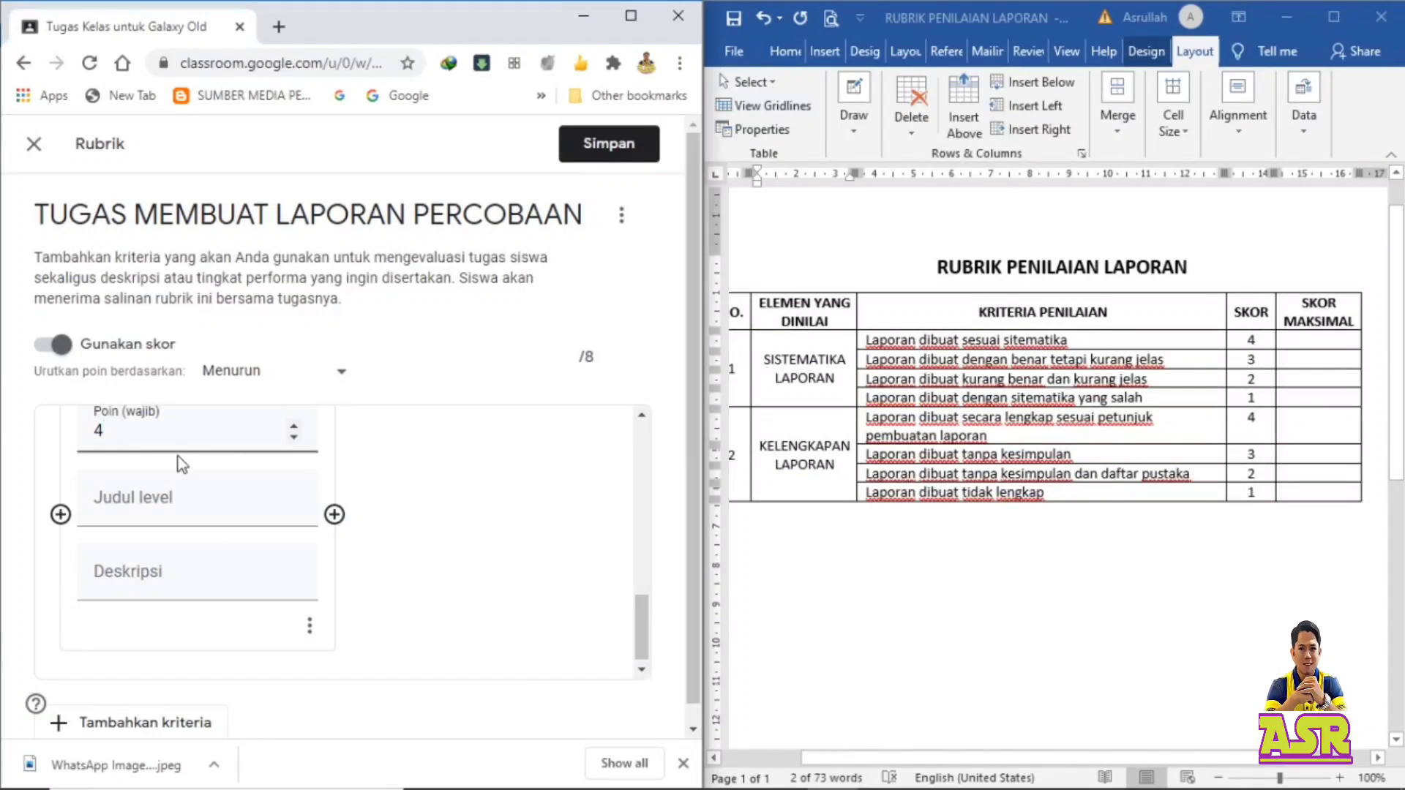
left_click(183, 489)
type("SANGAT BAIK")
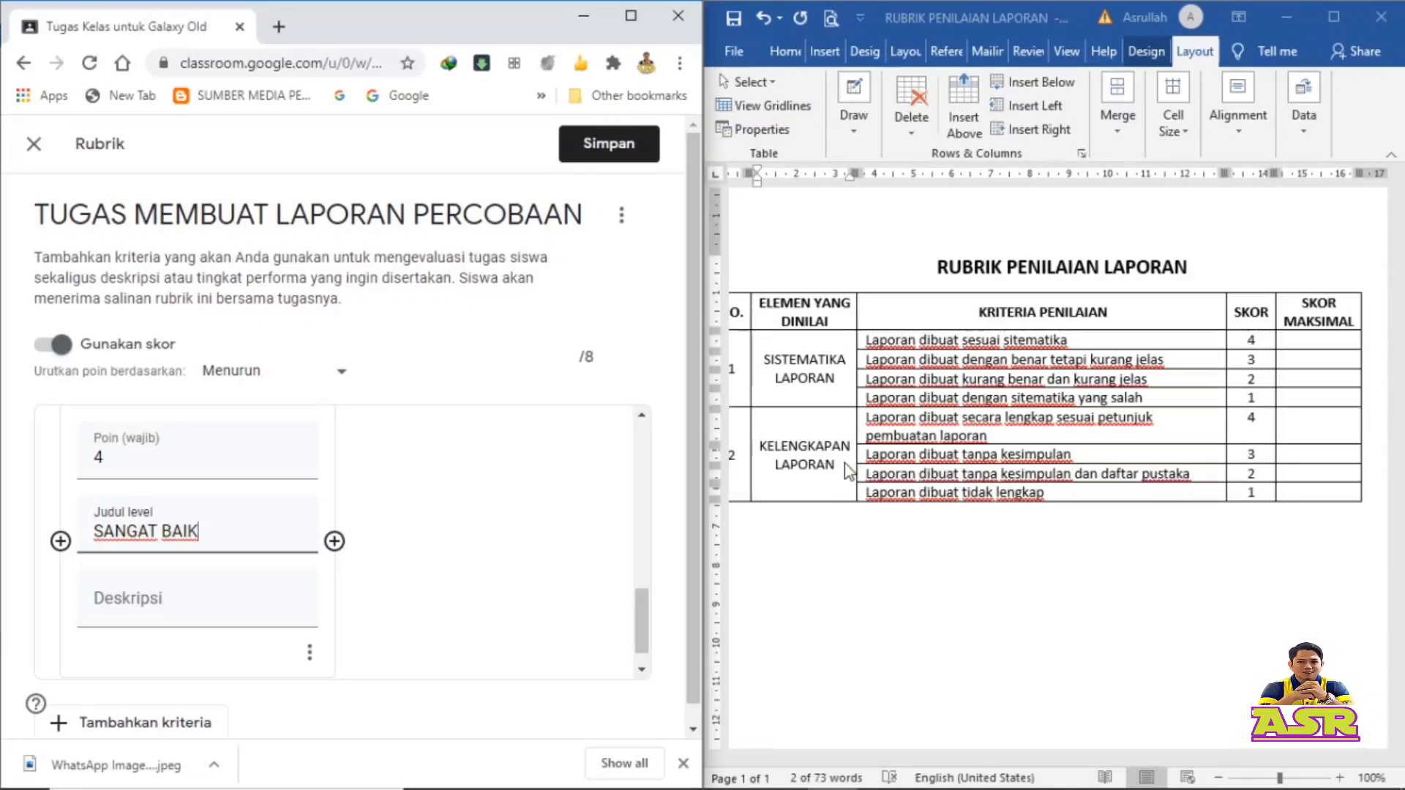
Step: Copy "Laporan dibuat secara lengkap sesuai petunjuk pembuatan laporan" from the Word table into the second criterion's SANGAT BAIK description
left_click(860, 427)
key("ctrl+c")
left_click(198, 599)
key("ctrl+v")
Step: Add a 3-point level titled "BAIK" to KELENGKAPAN LAPORAN, with the description "Laporan dibuat tanpa kesimpulan" copied from the Word table
left_click(334, 565)
type("3")
key("Tab")
type("BAIK")
left_click(861, 454)
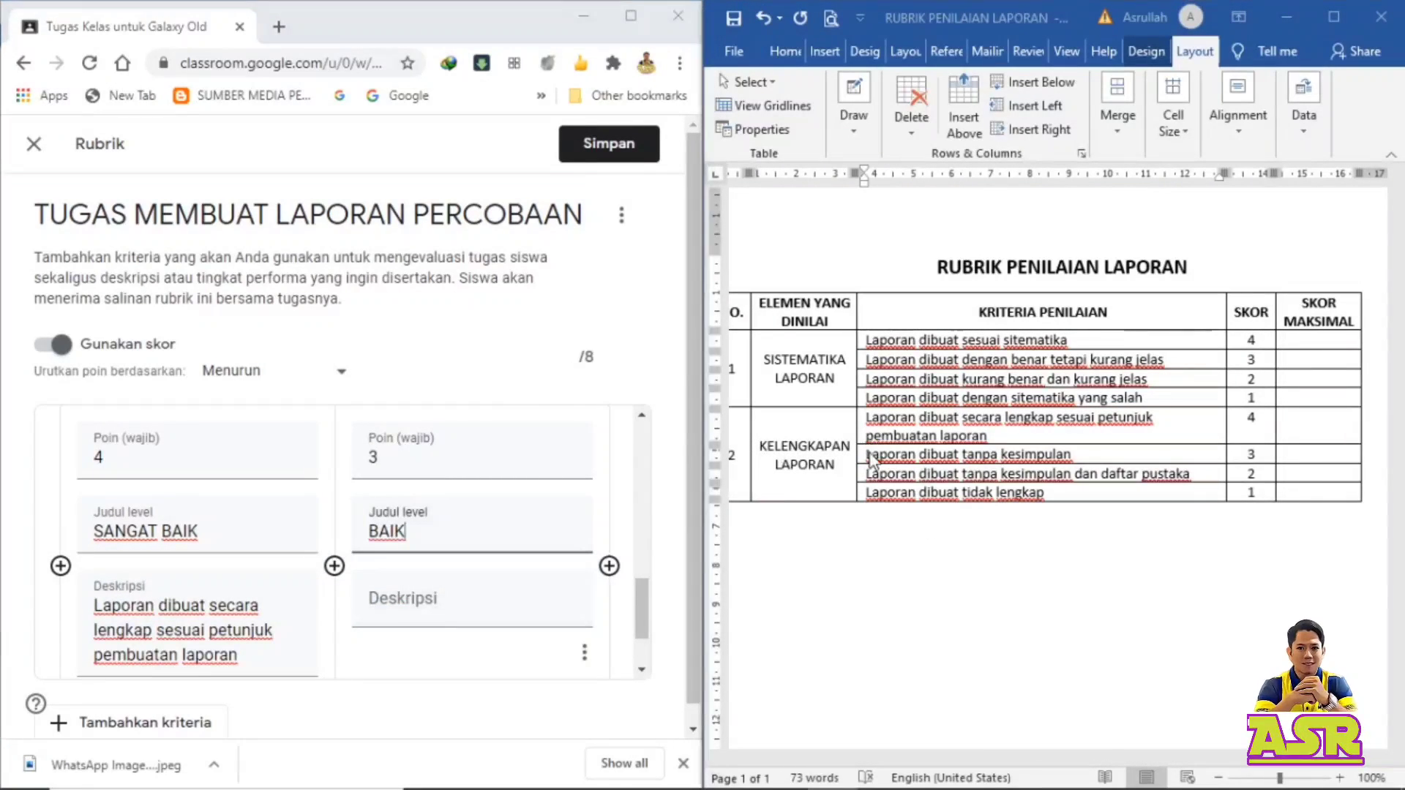
key("ctrl+c")
left_click(439, 598)
key("ctrl+v")
Step: Add a 2-point level titled "CUKUP" after BAIK, with the description "Laporan dibuat tanpa kesimpulan dan daftar pustaka" copied from the Word table
left_click(608, 565)
type("2")
left_click(874, 468)
key("ctrl+c")
left_click(410, 605)
key("ctrl+v")
left_click(393, 532)
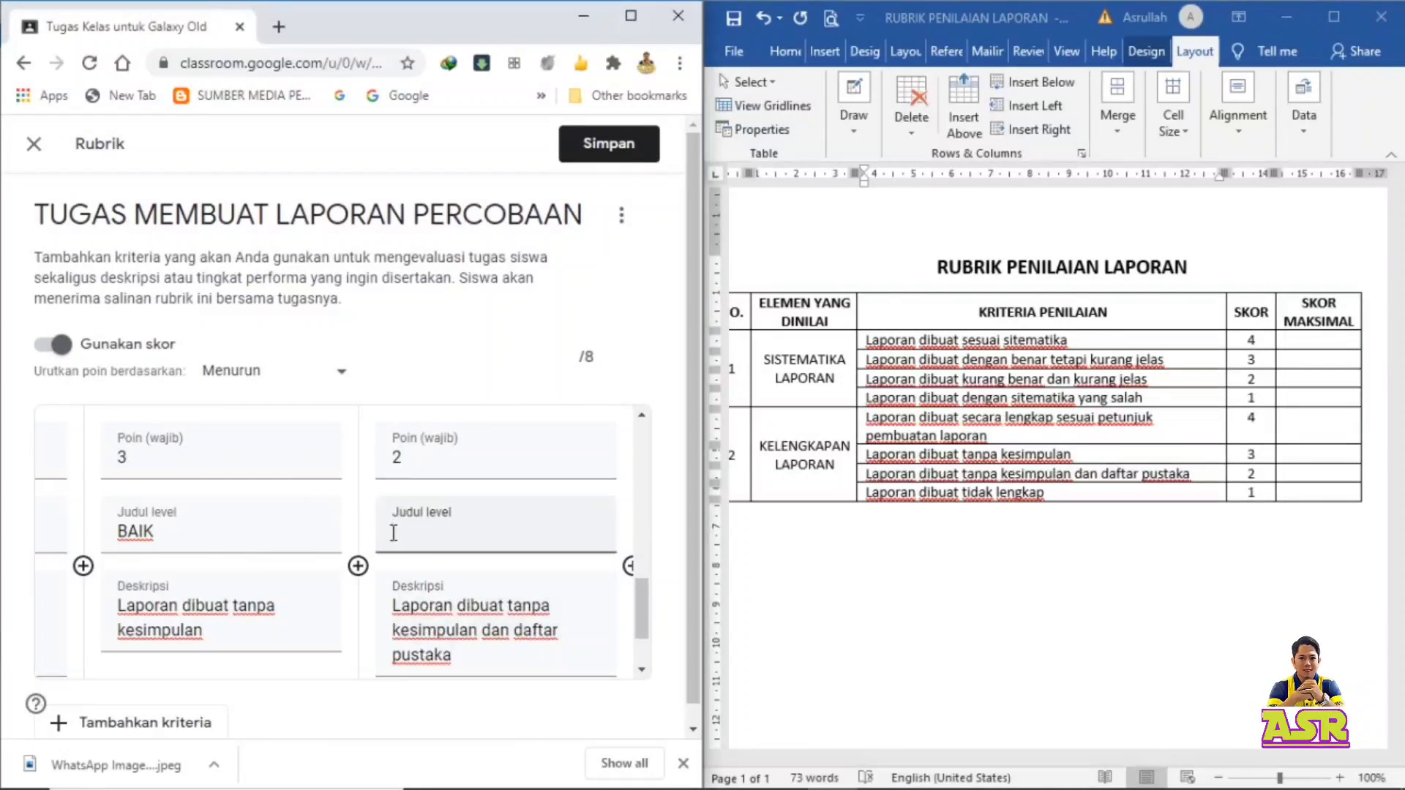
type("CUKUP")
Step: Add a 1-point level titled "KURANG" after CUKUP, with the description "Laporan dibuat tidak lengkap" copied from the Word table
left_click(629, 566)
type("1")
left_click(439, 531)
type("KURANG")
left_click(866, 497)
key("ctrl+c")
left_click(426, 598)
key("ctrl+v")
Step: Review the points, level titles and descriptions of both criteria in the rubric
scroll(427, 597, "up", 3)
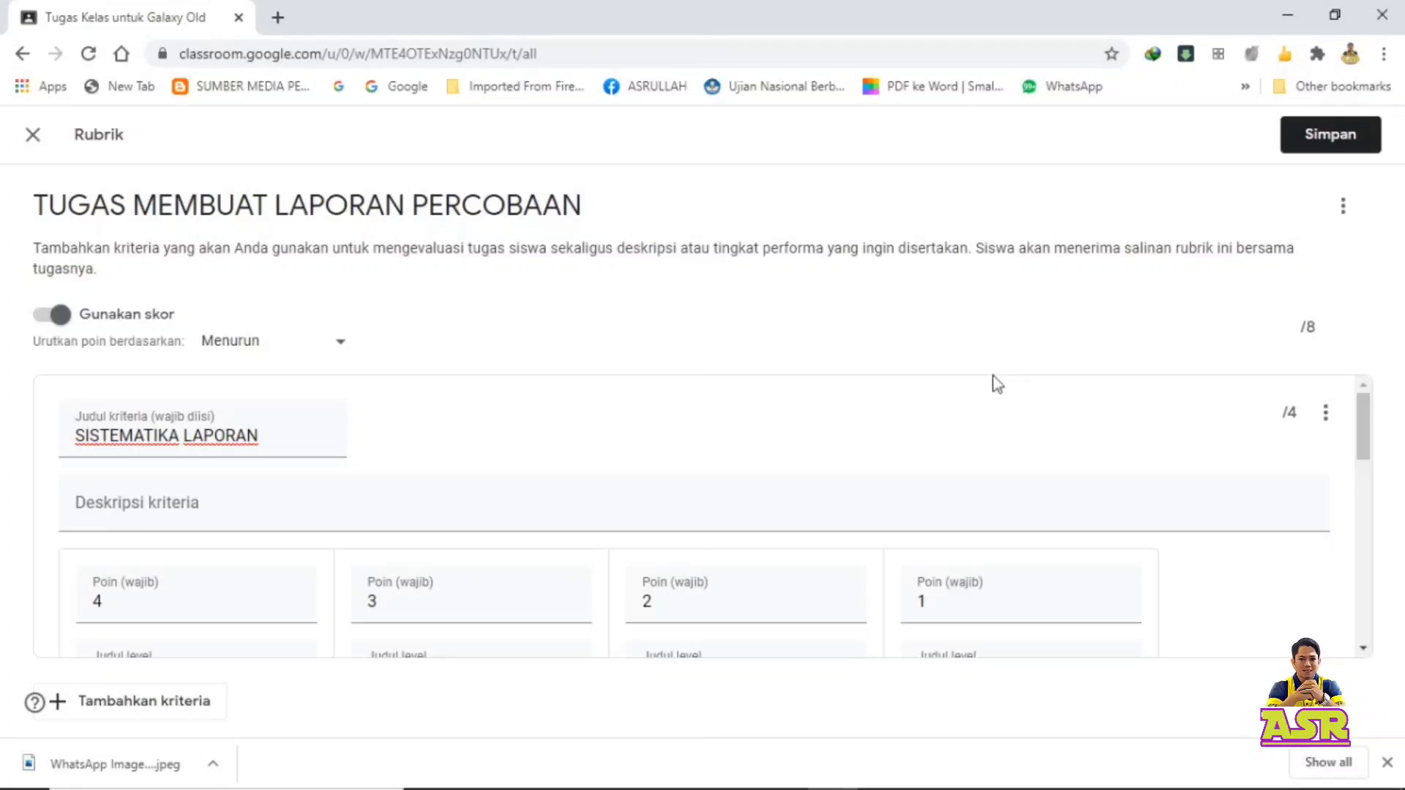
scroll(991, 439, "down", 5)
scroll(845, 539, "up", 3)
scroll(845, 539, "down", 2)
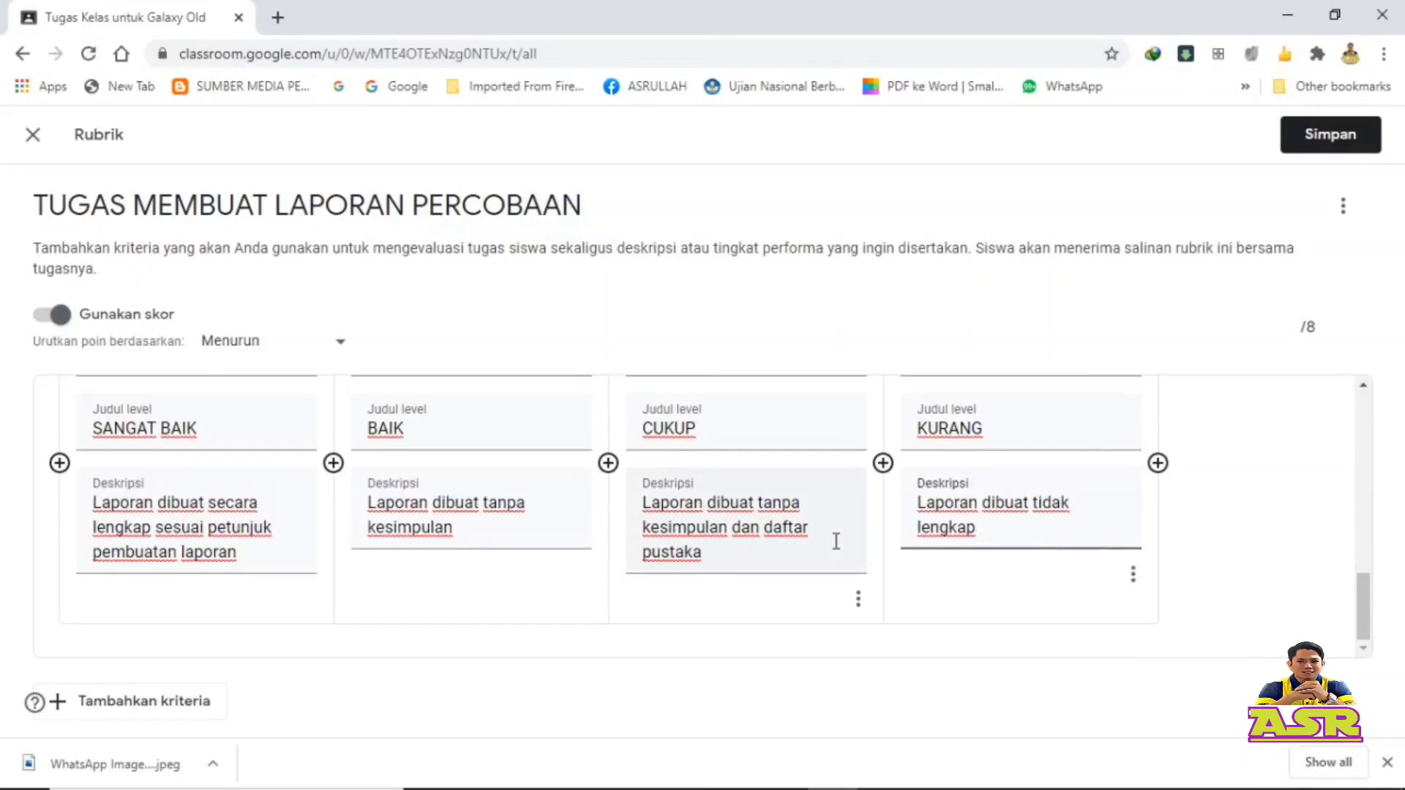
scroll(835, 541, "up", 5)
scroll(837, 537, "up", 4)
scroll(837, 538, "down", 2)
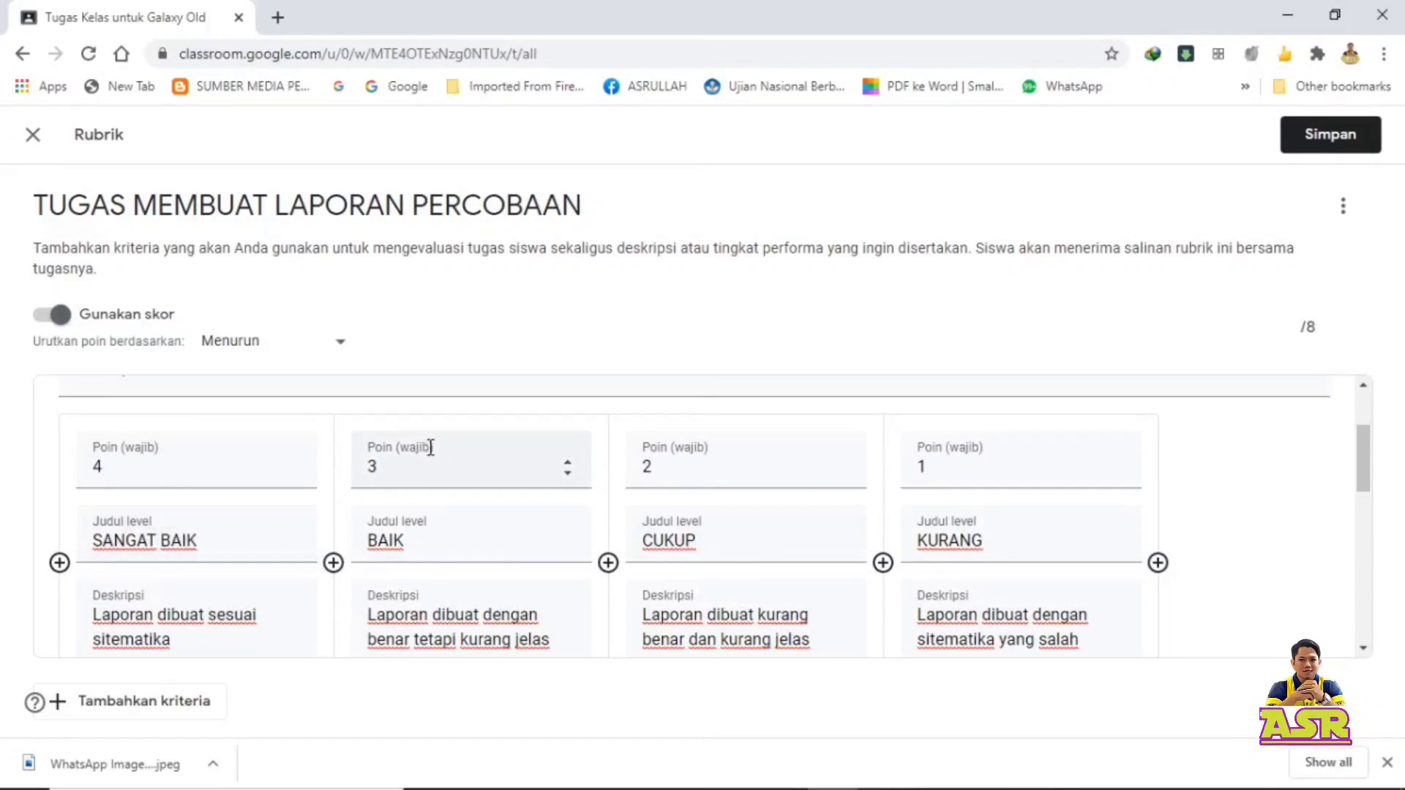
scroll(439, 512, "up", 2)
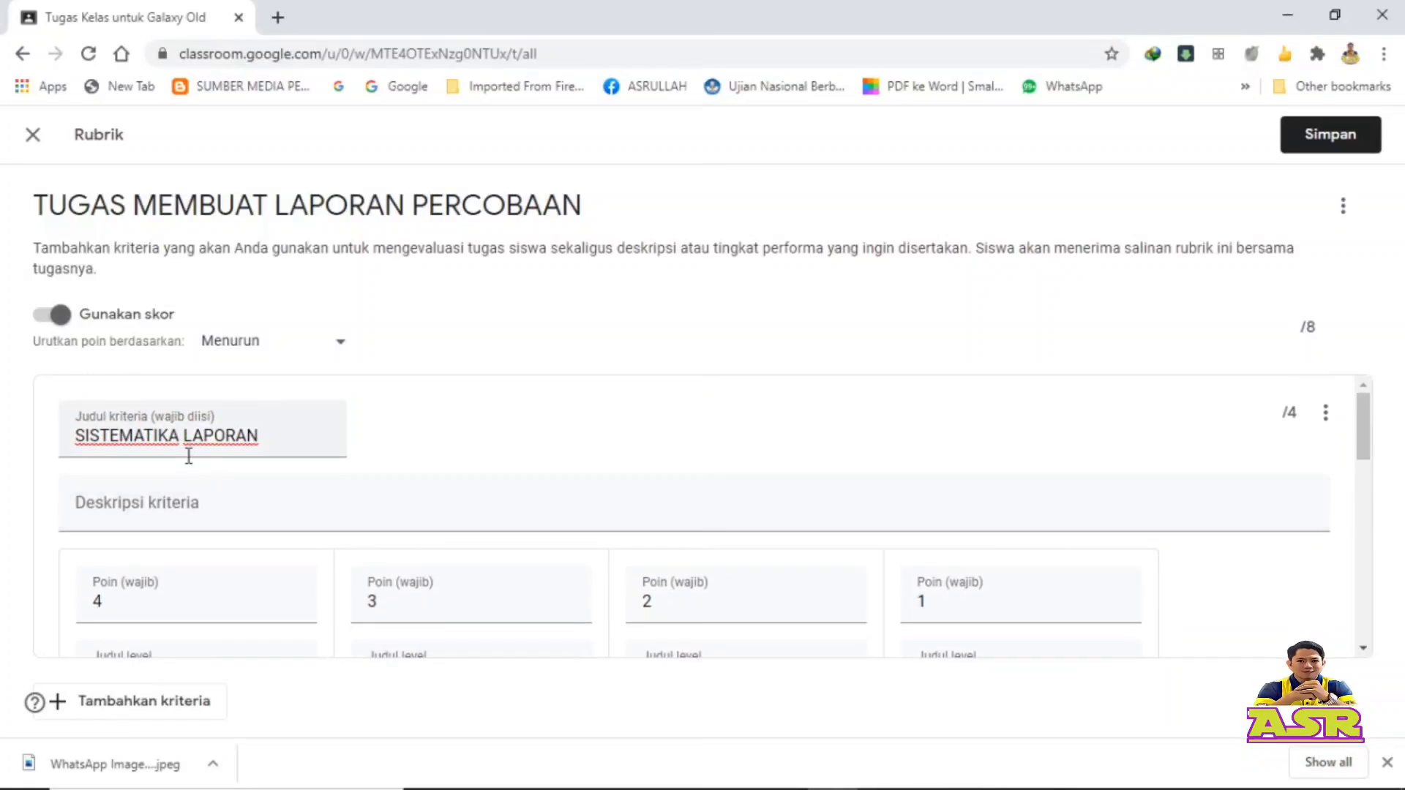
scroll(286, 505, "down", 4)
scroll(271, 499, "up", 3)
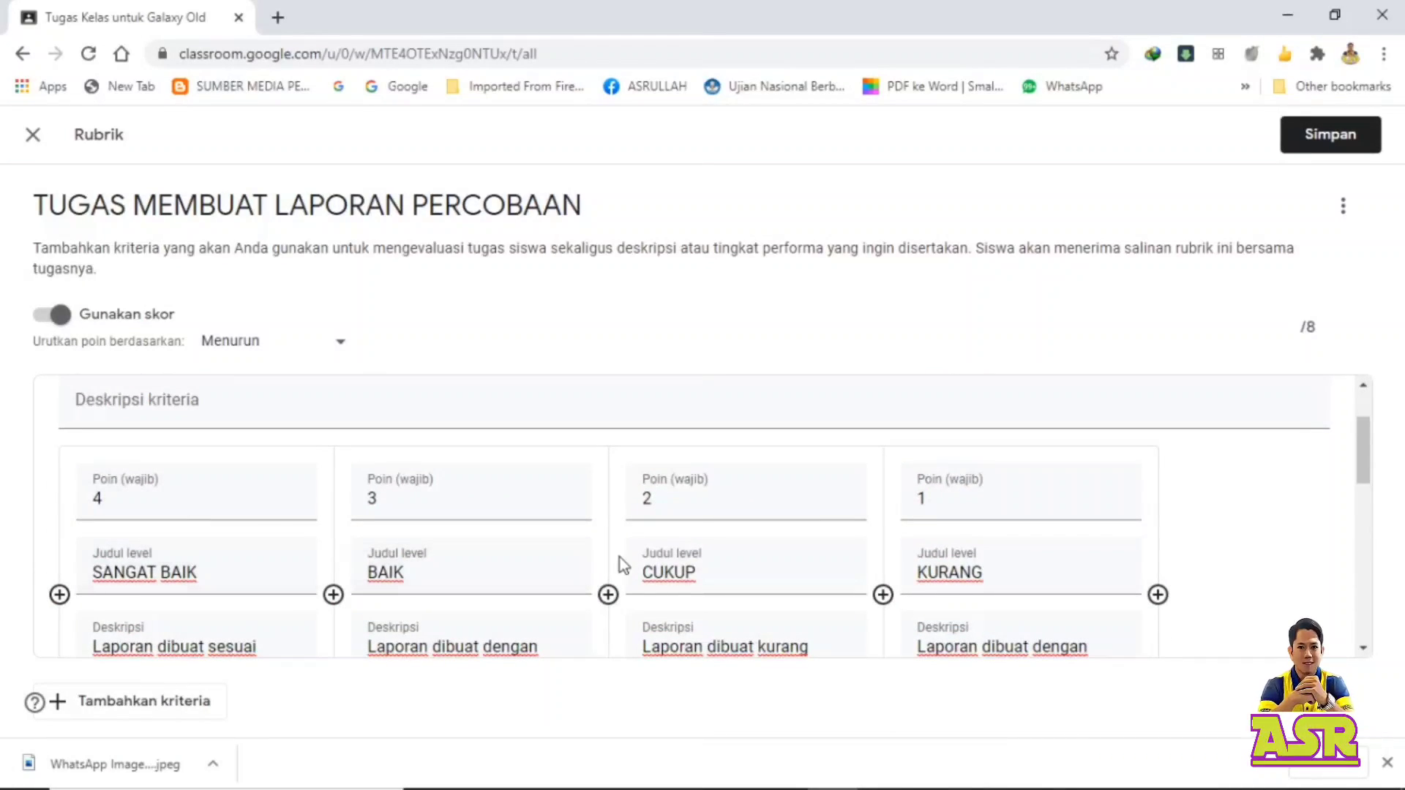
scroll(1200, 519, "up", 1)
scroll(1200, 518, "up", 1)
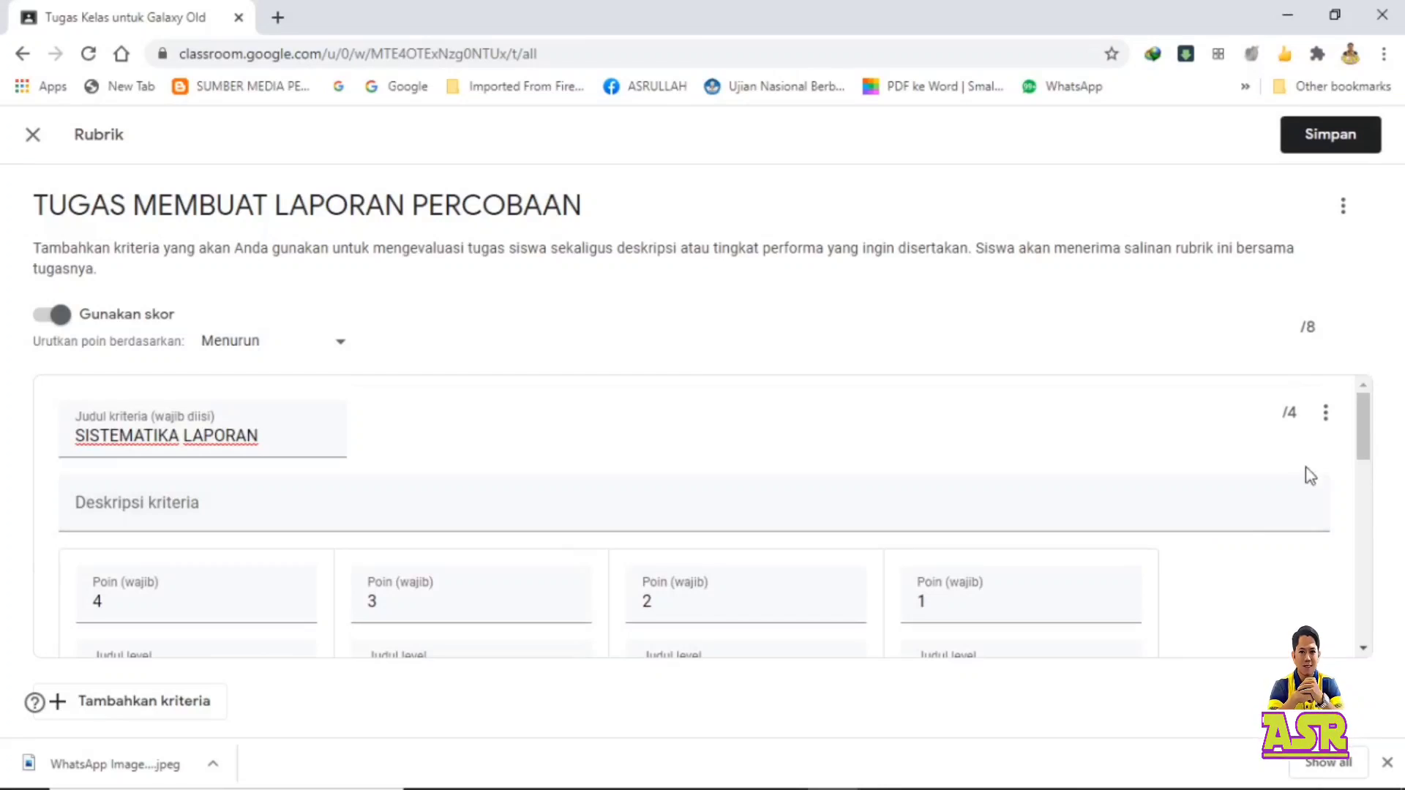
Step: View the options for the SISTEMATIKA LAPORAN criterion without choosing one, and check its level descriptions
left_click(1325, 415)
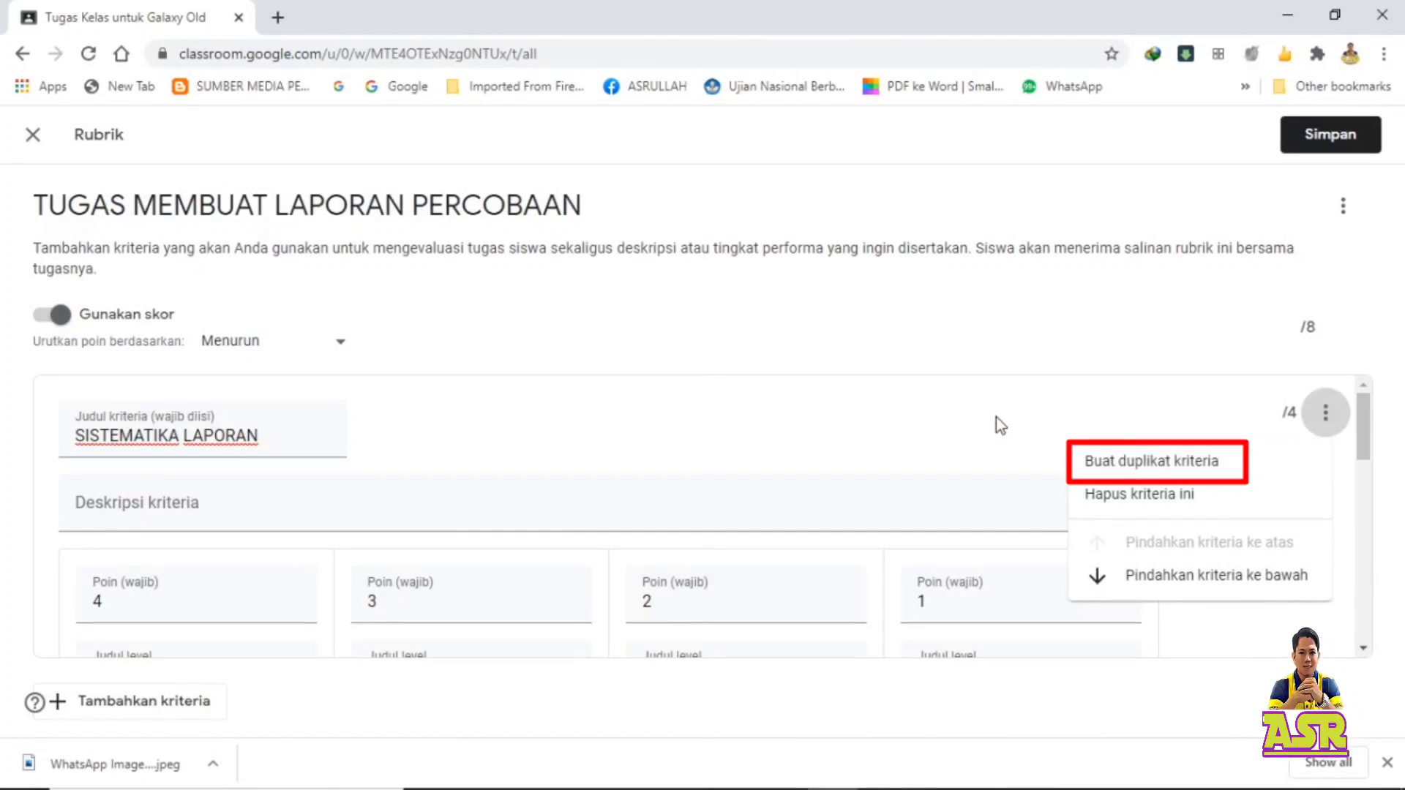
left_click(979, 401)
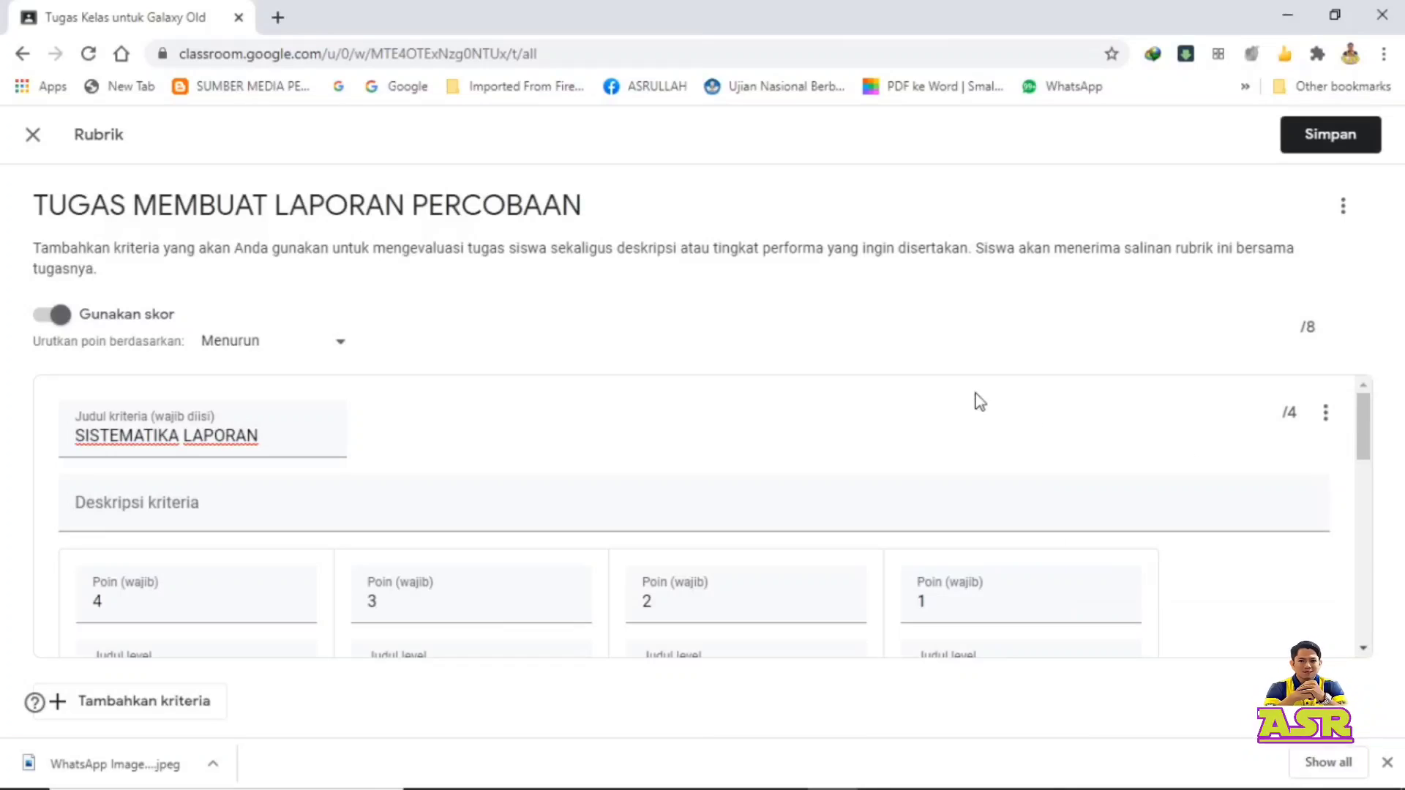
scroll(338, 446, "down", 2)
scroll(339, 450, "up", 2)
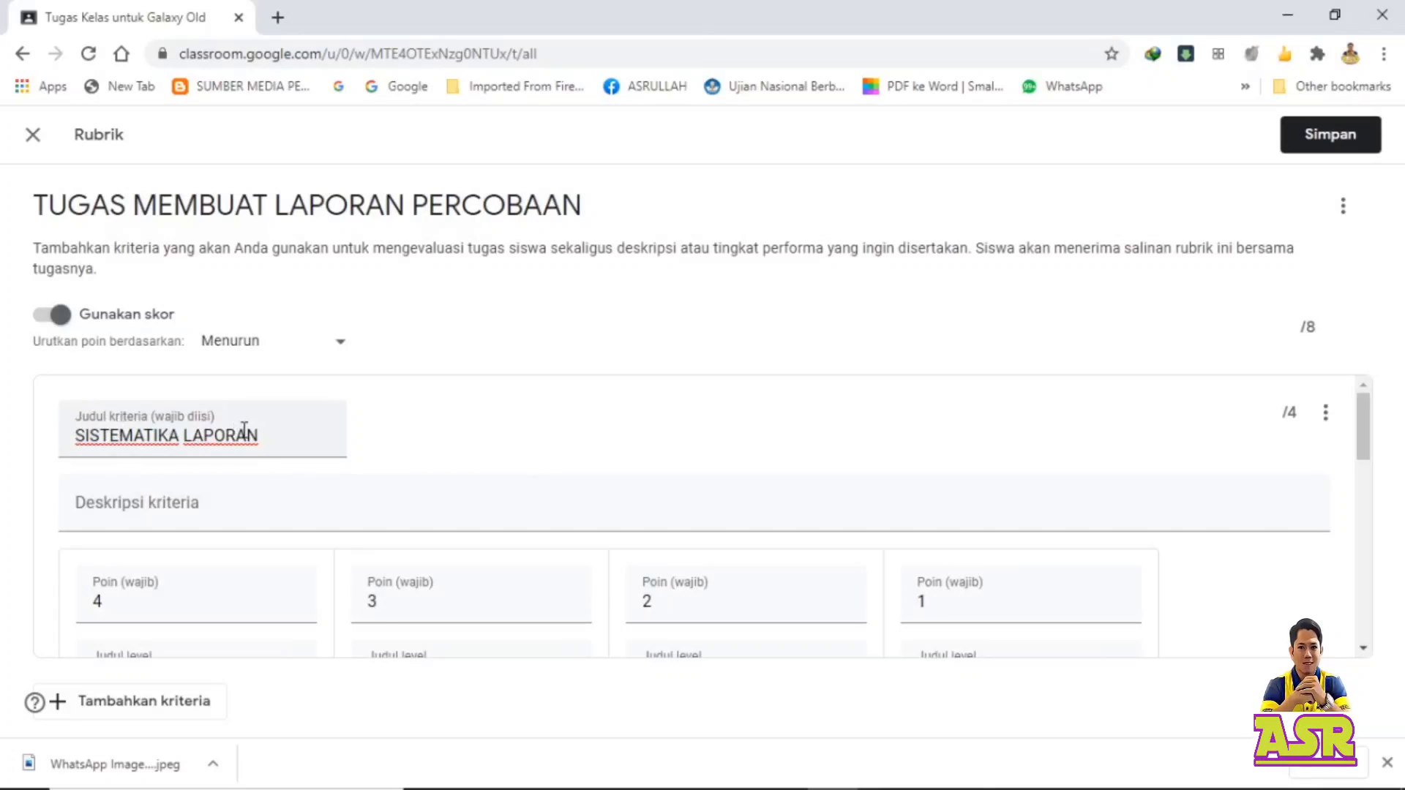
scroll(245, 432, "down", 2)
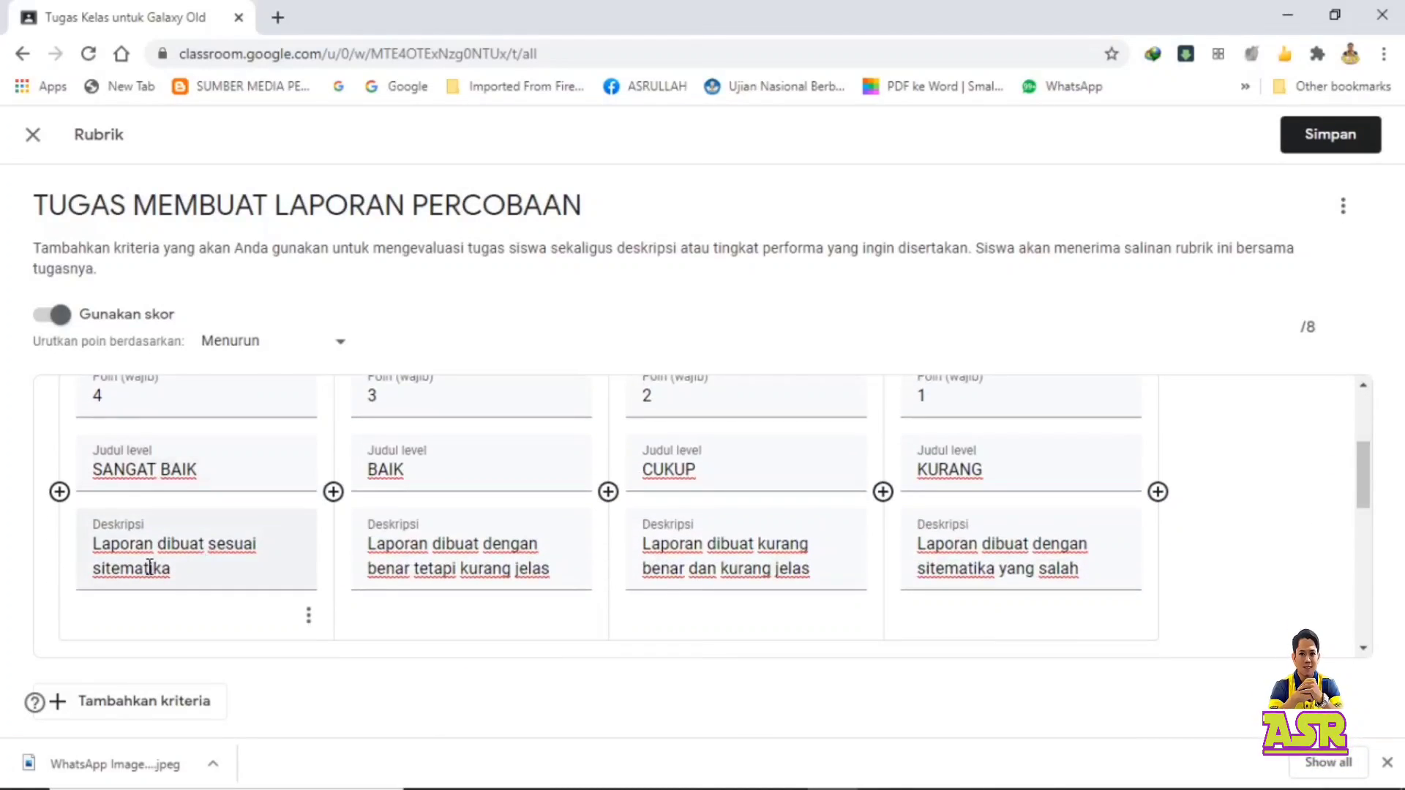
scroll(157, 570, "up", 1)
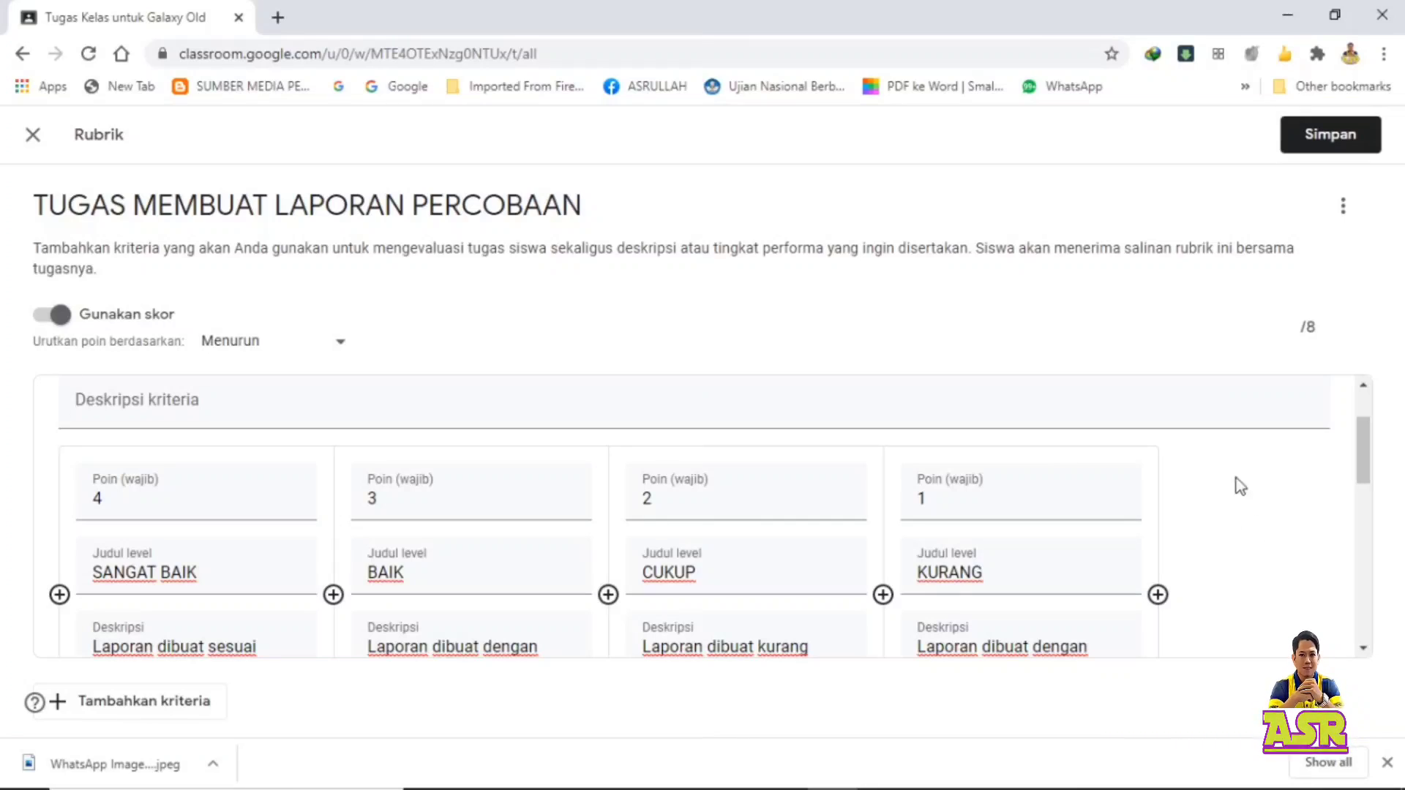
Step: Save the rubric and assign "TUGAS MEMBUAT LAPORAN PERCOBAAN" to the Galaxy Old class
left_click(1338, 139)
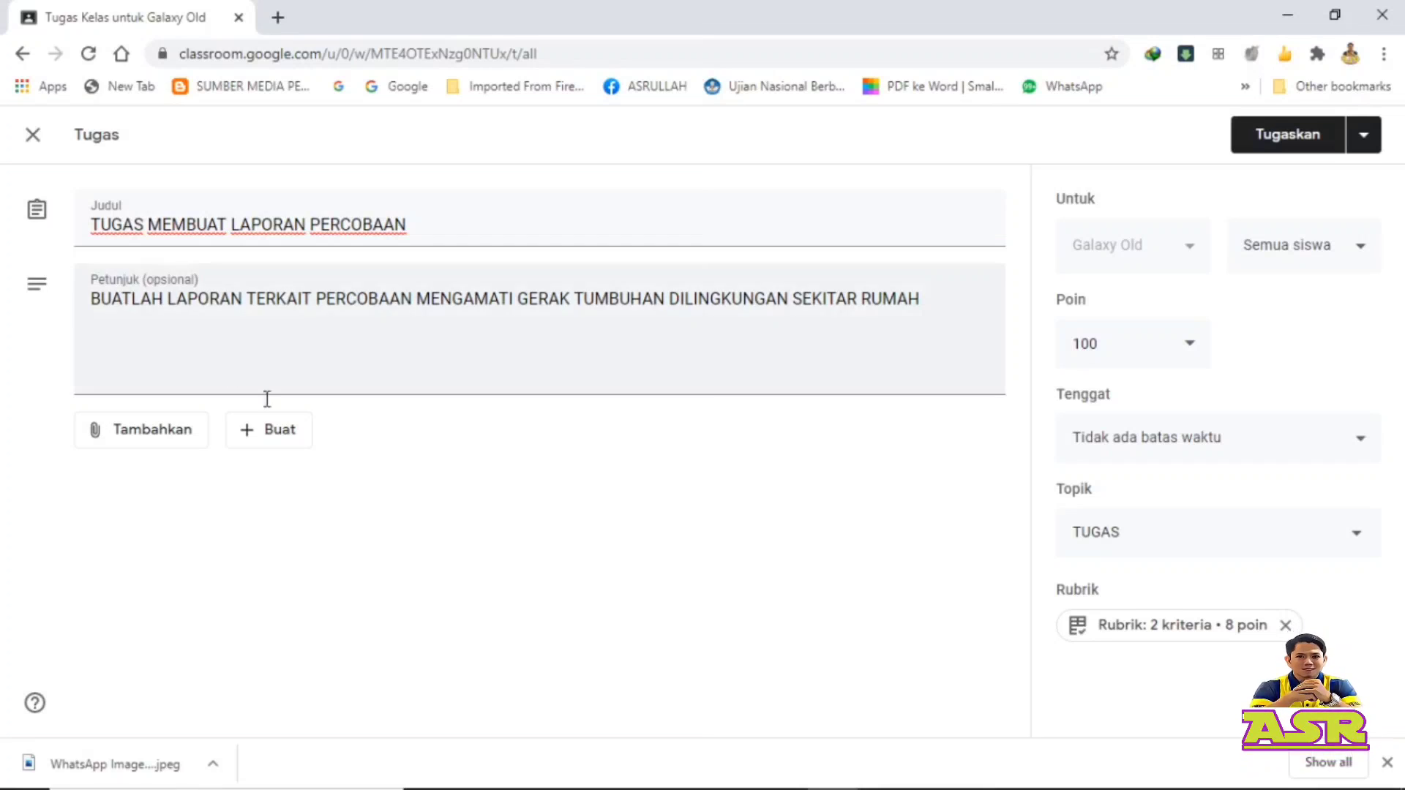
left_click(1288, 139)
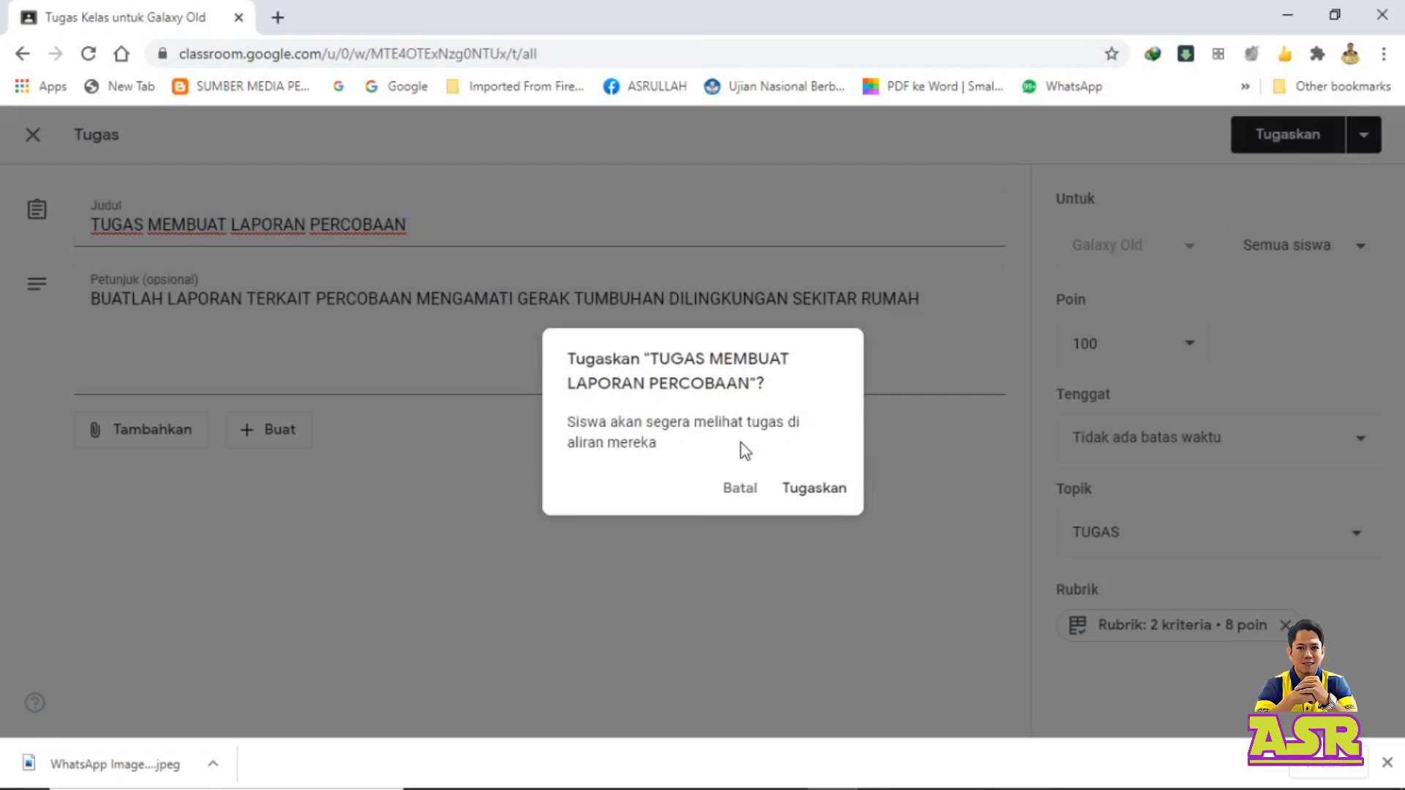
left_click(810, 491)
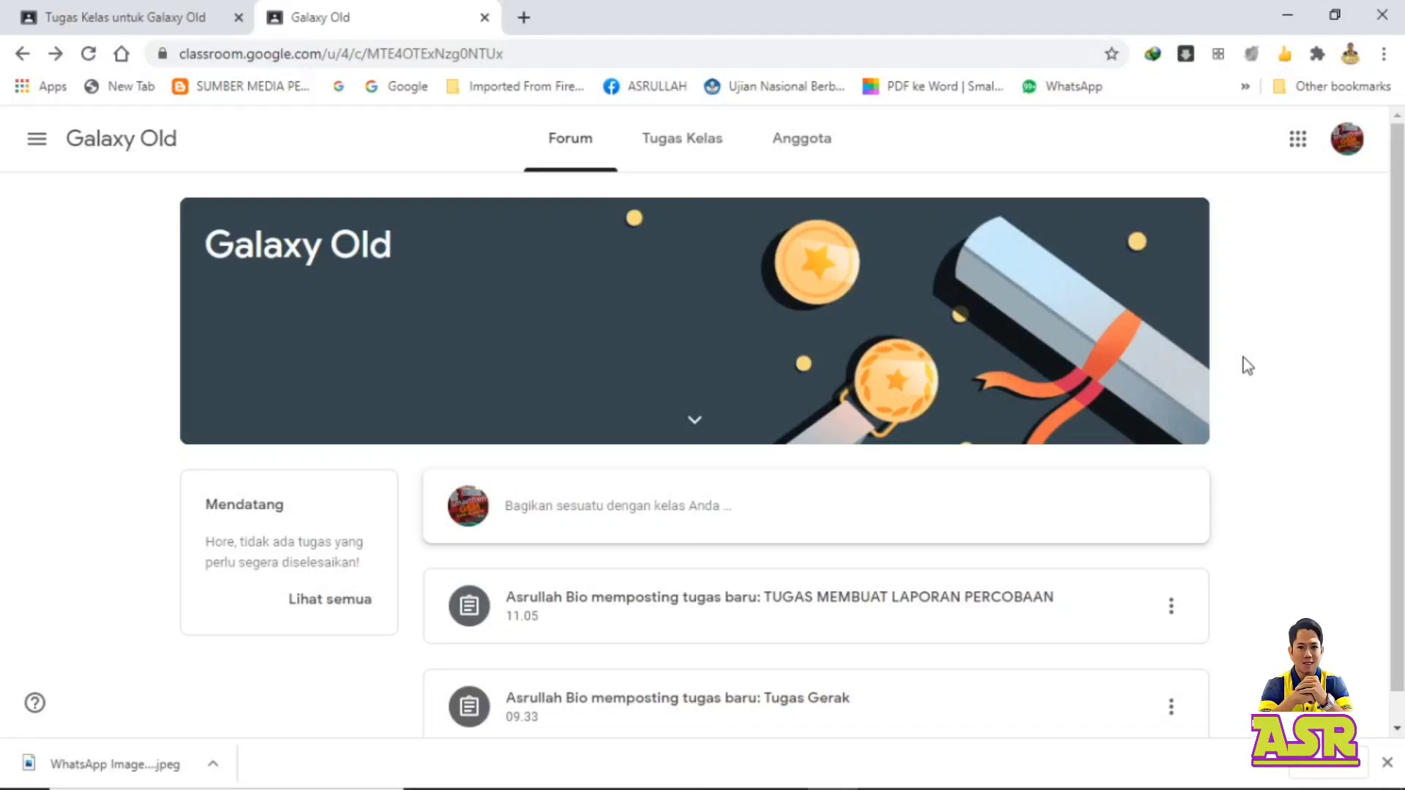
Step: Open the posted assignment from the student's class stream and expand its SISTEMATIKA LAPORAN and KELENGKAPAN LAPORAN rubric criteria
left_click(752, 611)
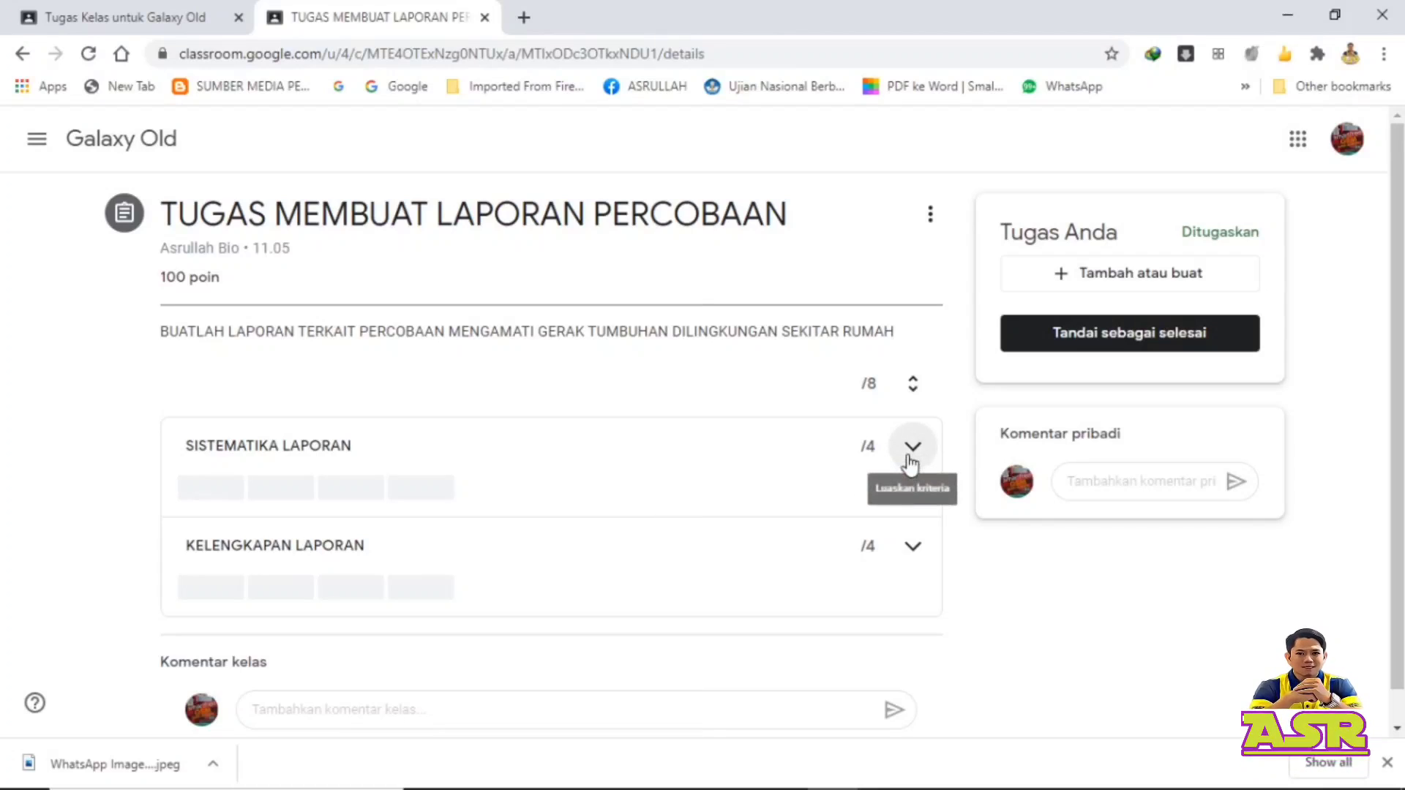
left_click(911, 462)
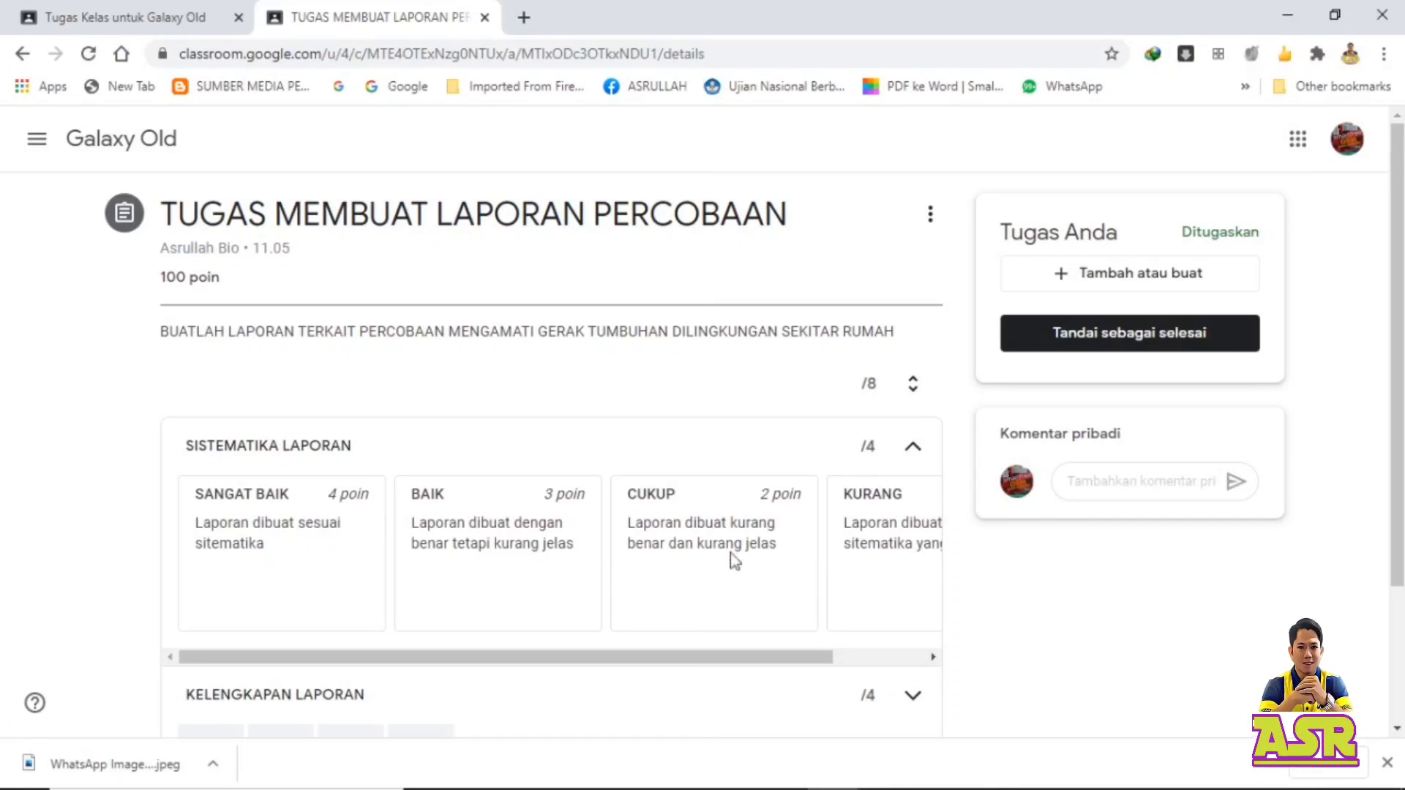
scroll(486, 502, "down", 3)
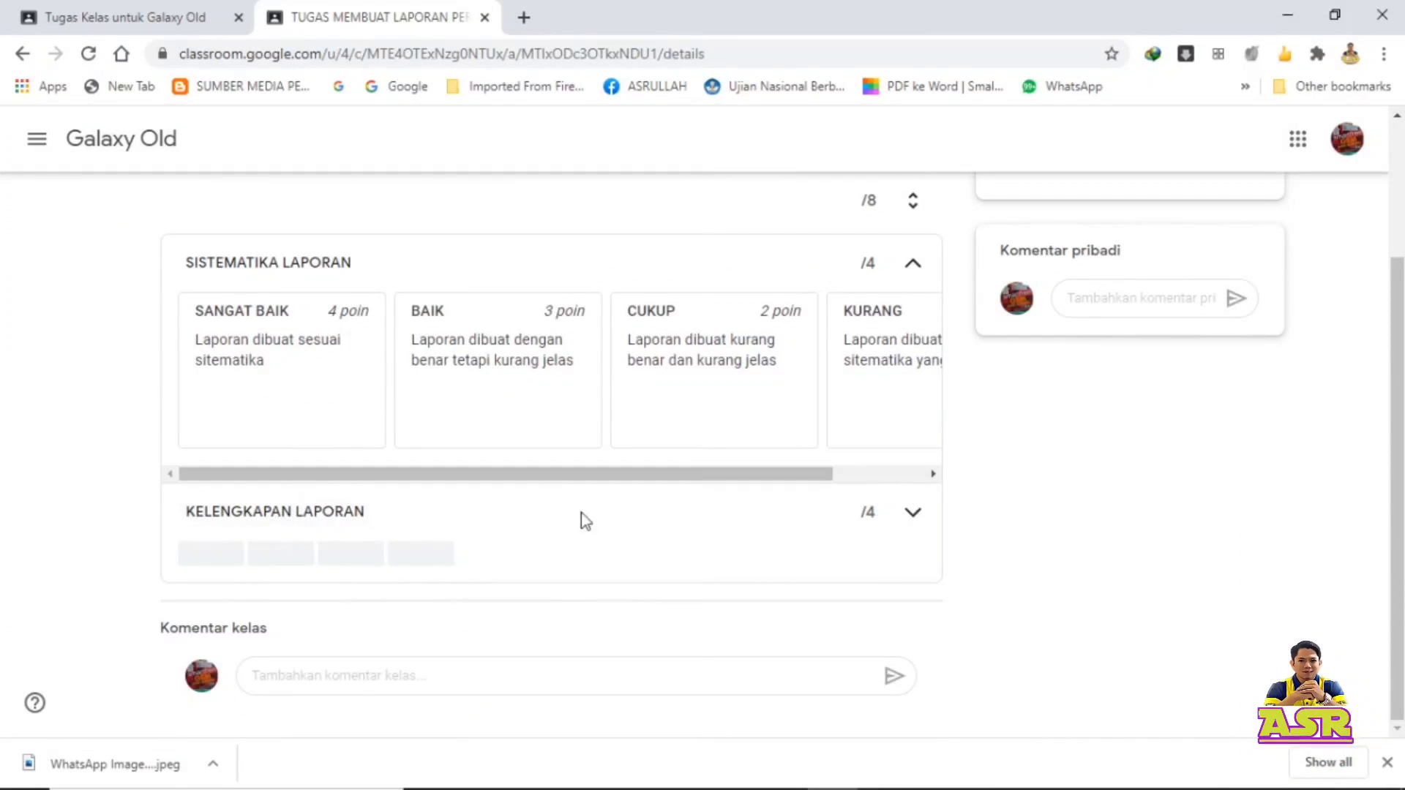
left_click(908, 520)
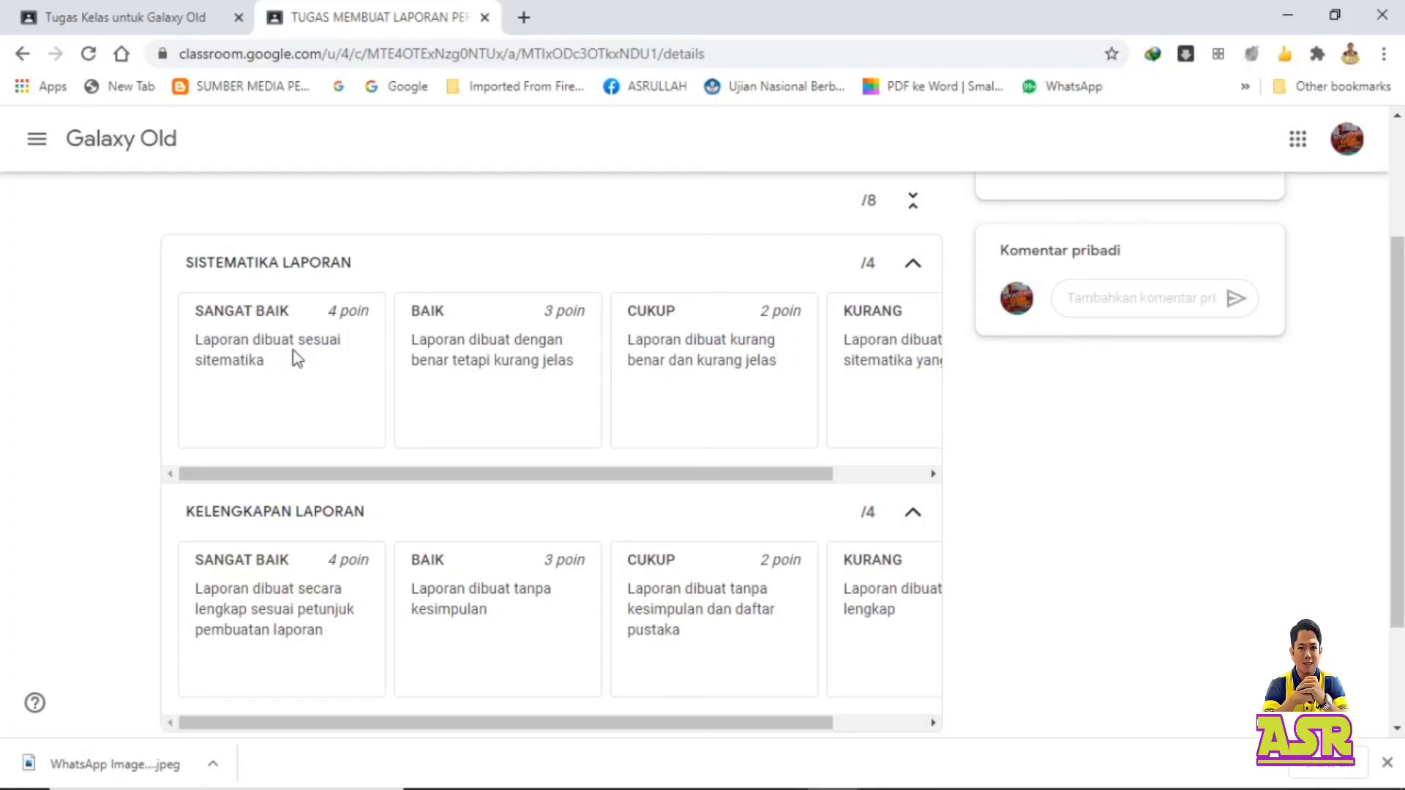
Step: Upload LAPORAN PRAKTIKUM PENGAMATAN TUMBUHAN.docx from the LAPORAN folder as the student's work and turn it in
scroll(293, 349, "up", 1)
scroll(293, 354, "up", 1)
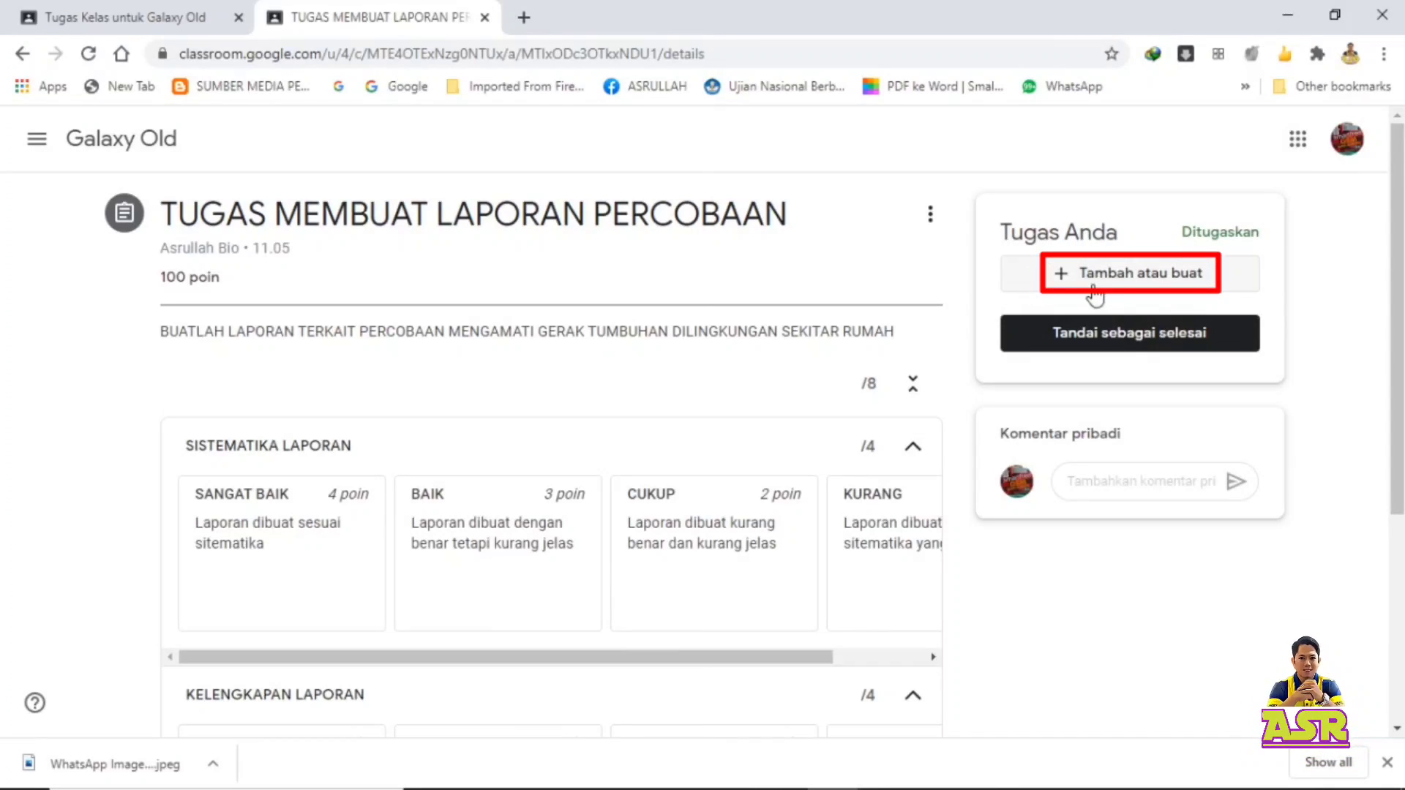
left_click(1139, 284)
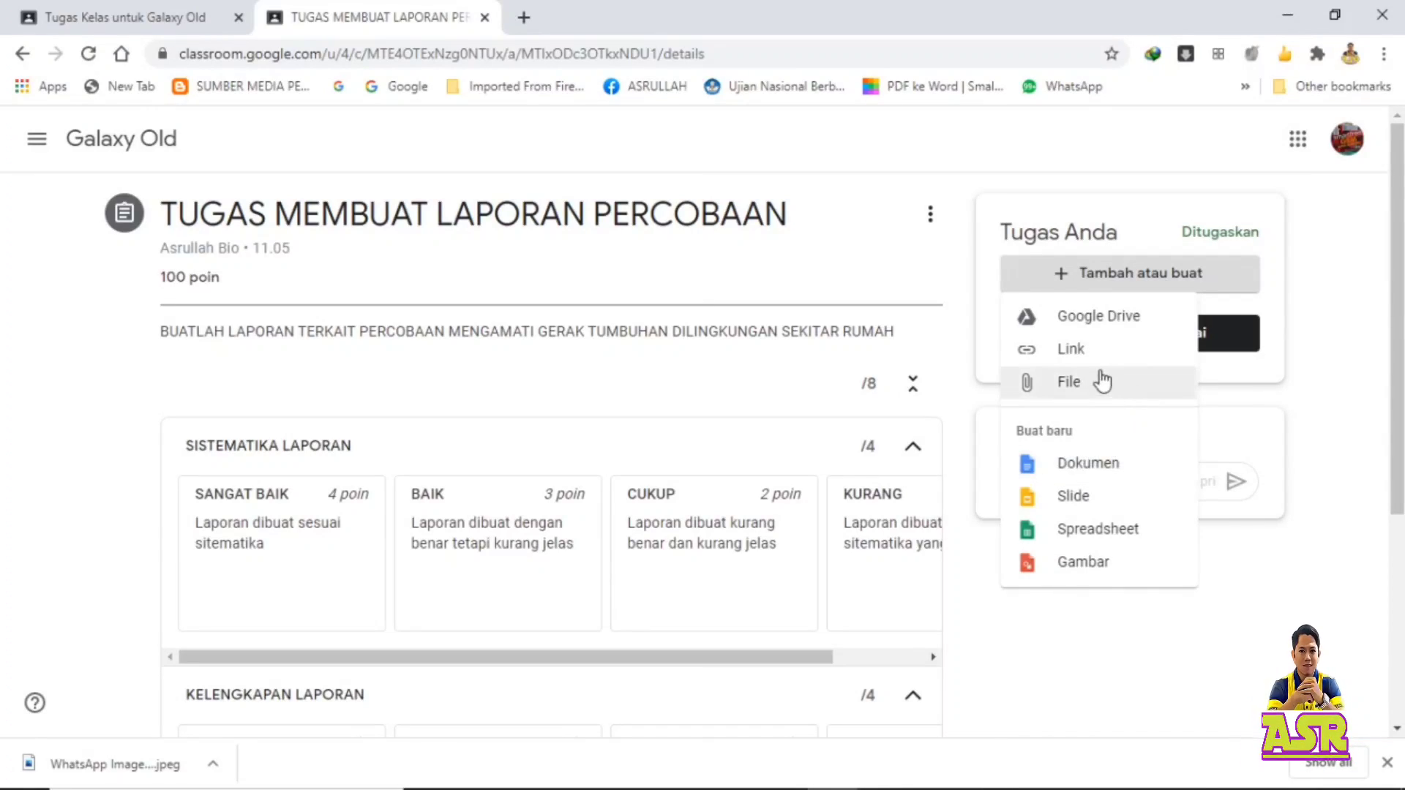
left_click(1068, 386)
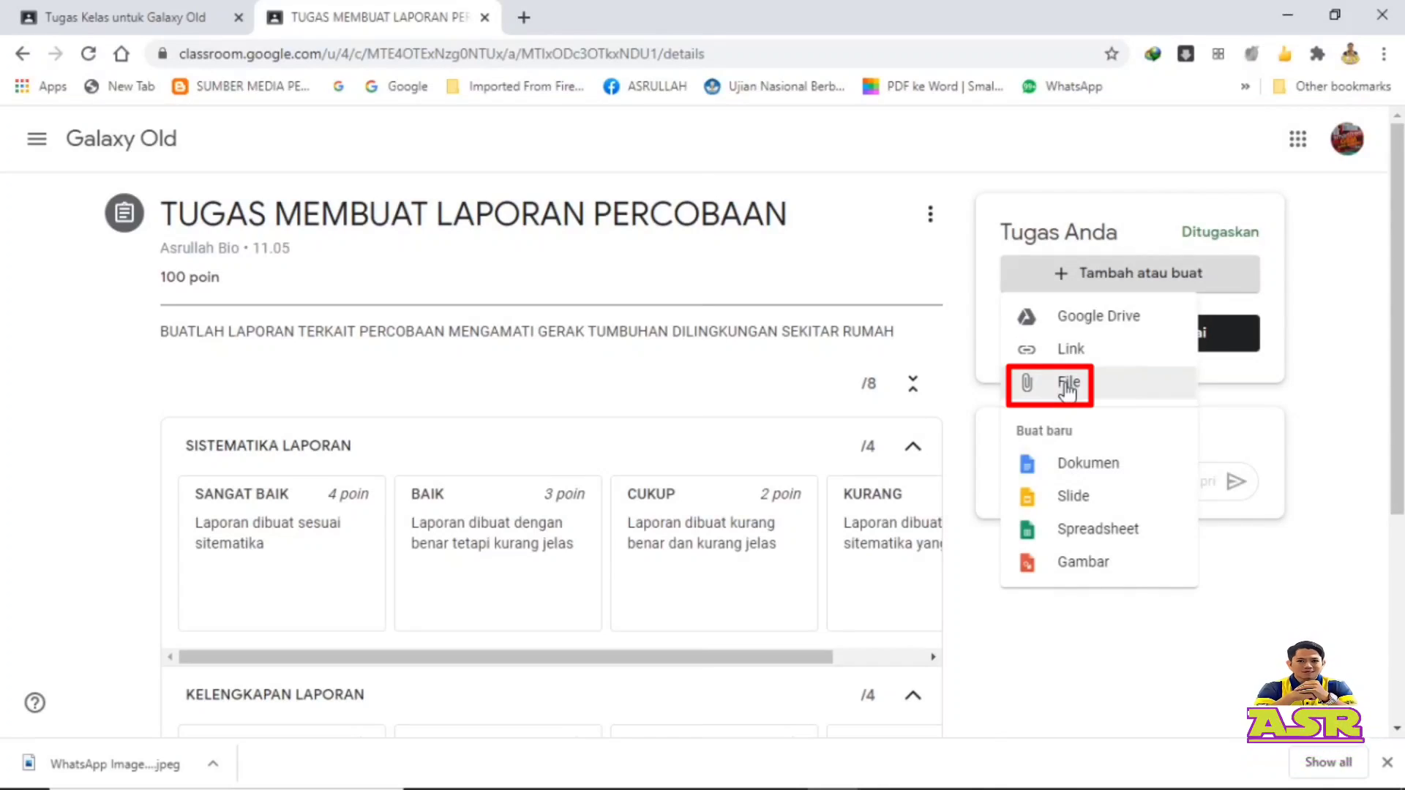
left_click(1067, 386)
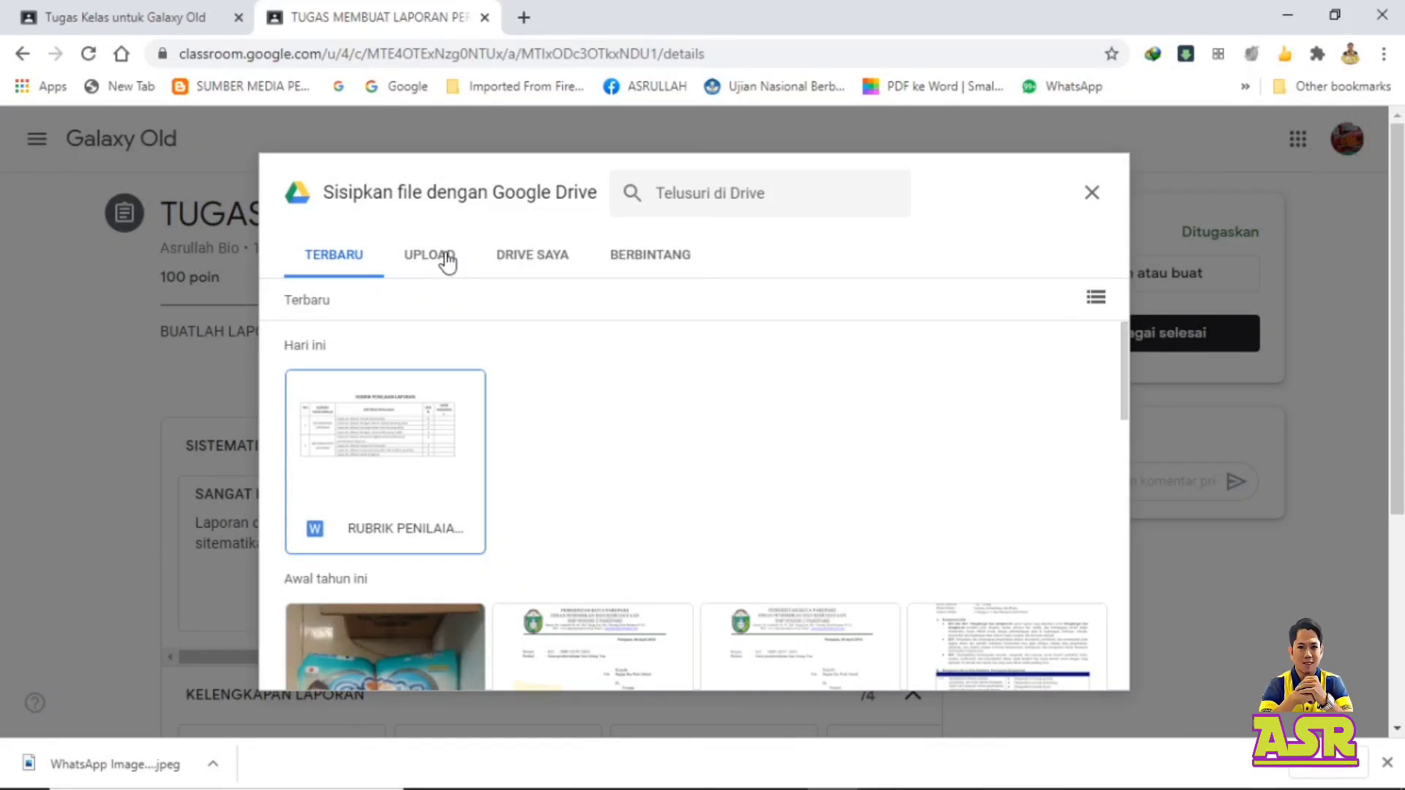
left_click(447, 262)
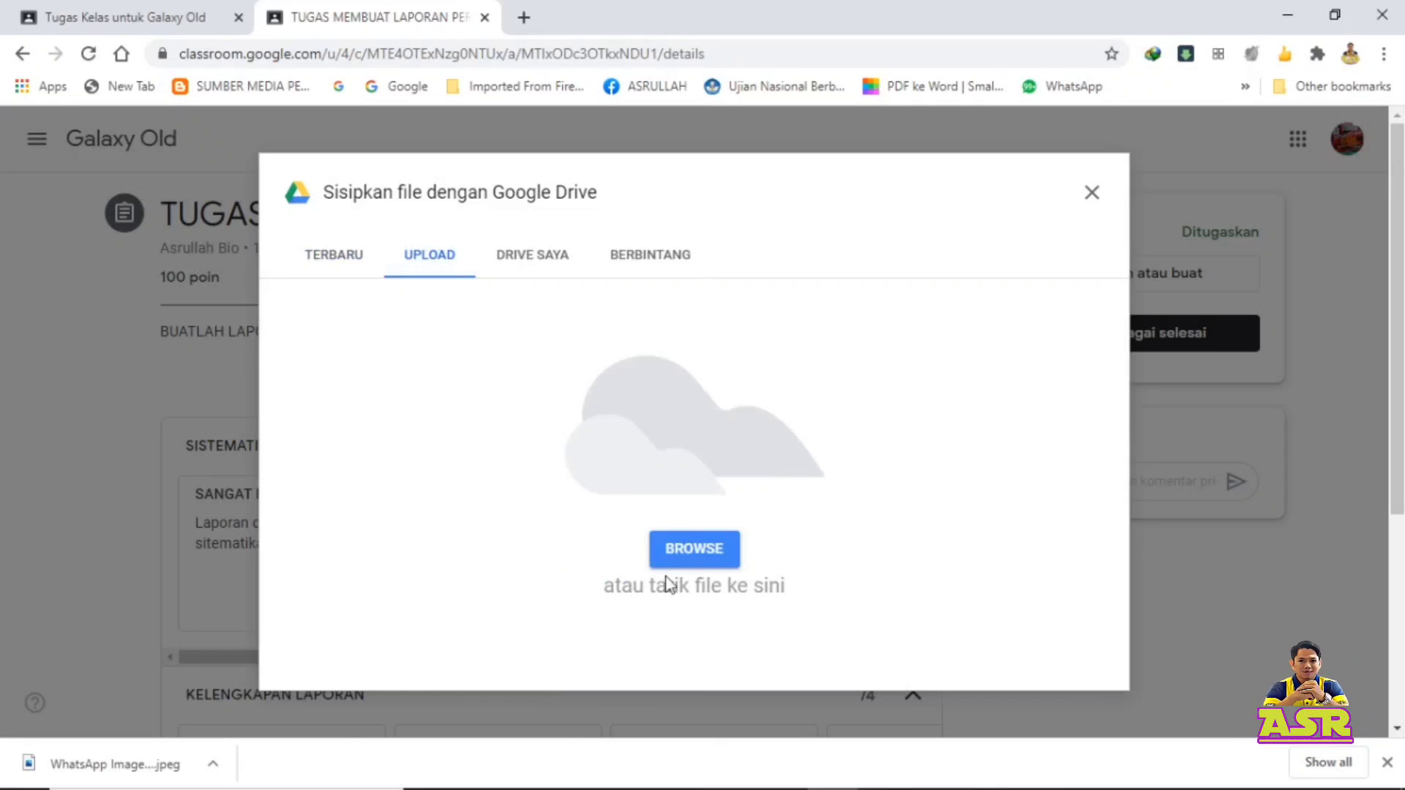
left_click(713, 553)
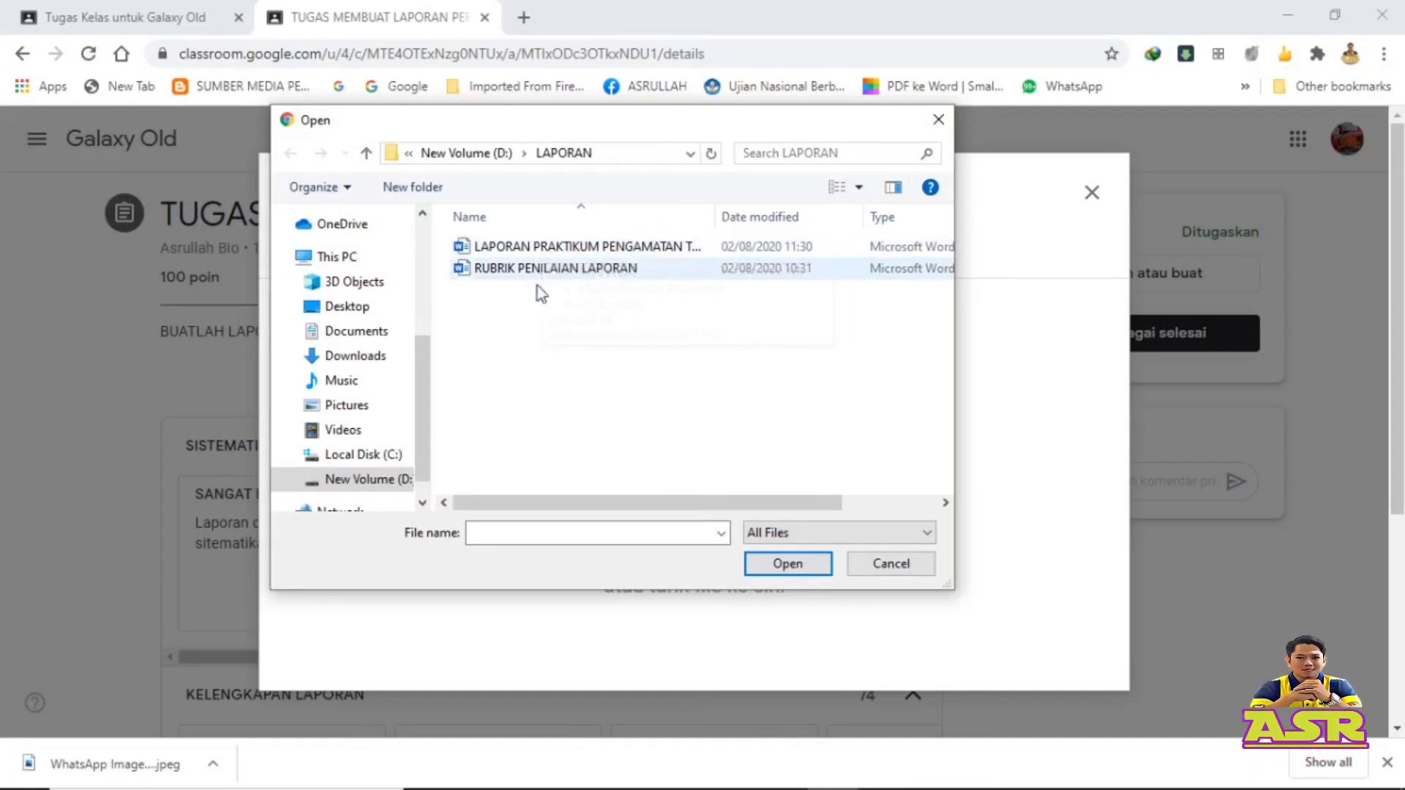
left_click(535, 249)
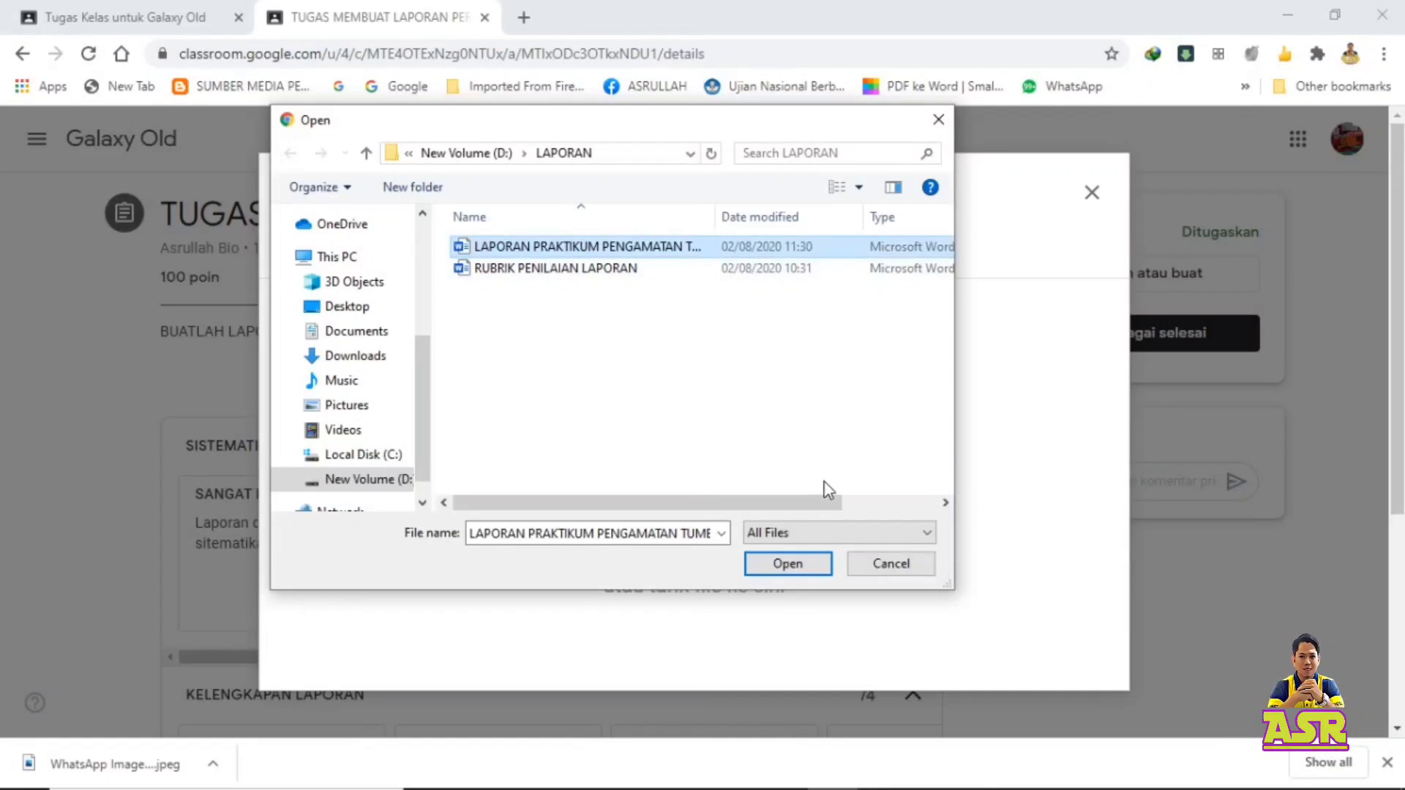
left_click(761, 572)
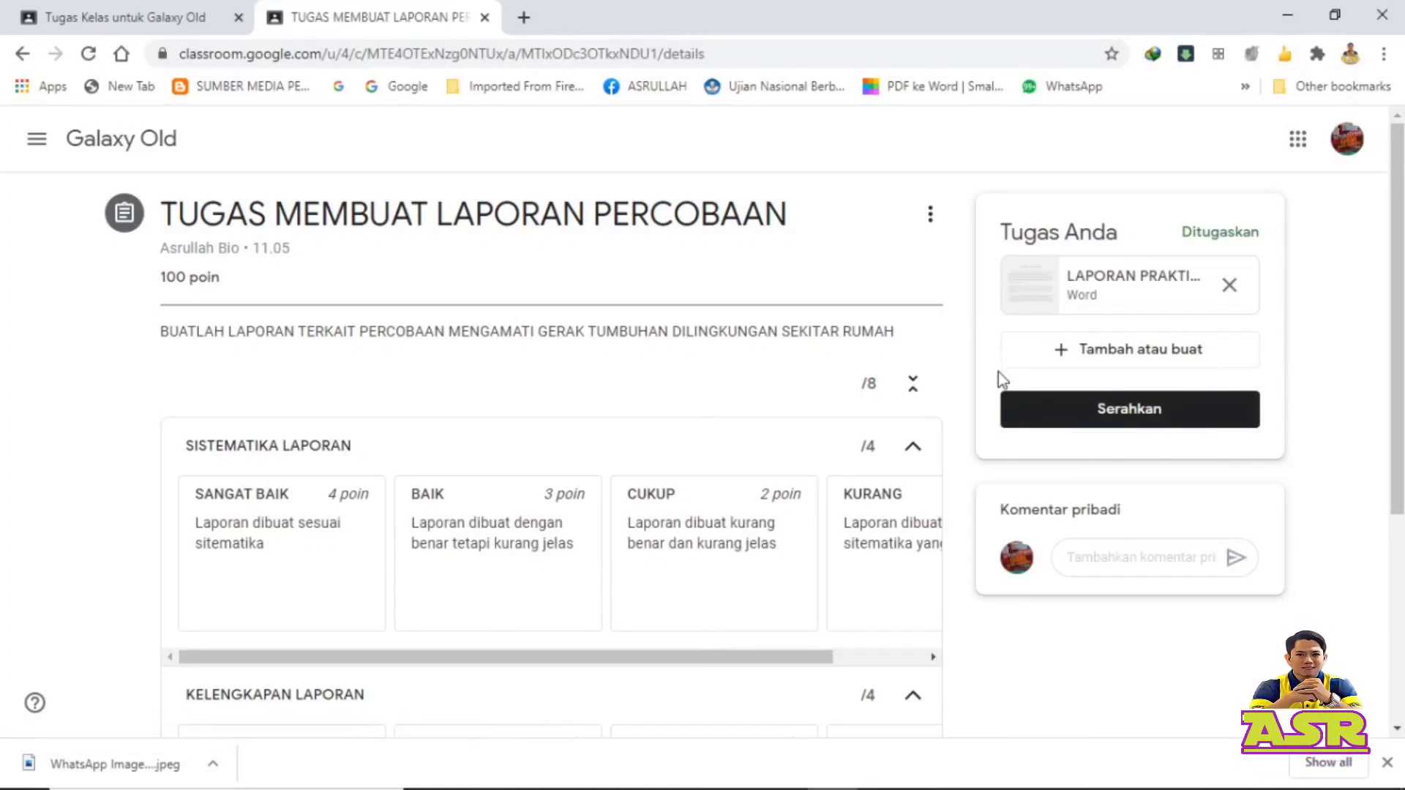
left_click(1124, 423)
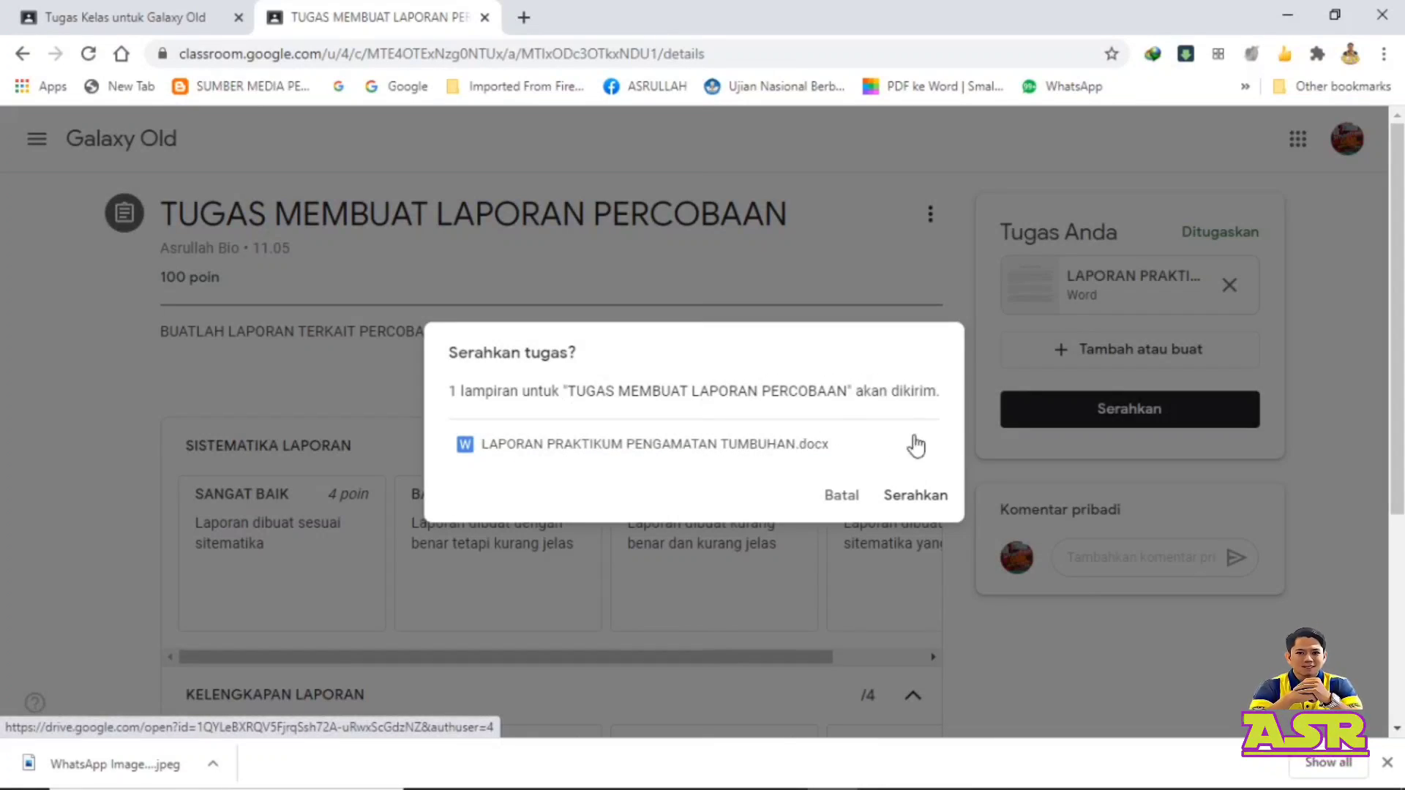
left_click(914, 503)
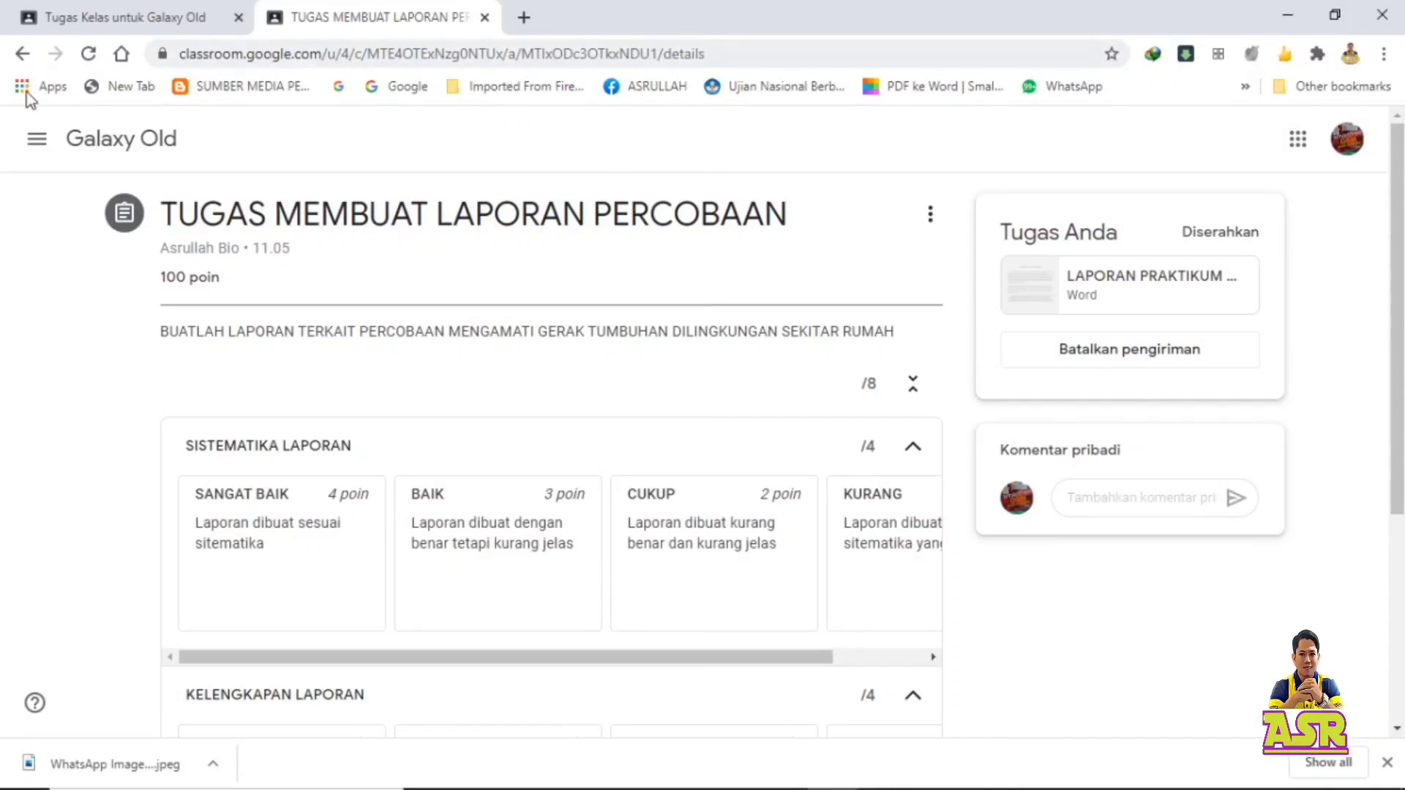
Step: Switch to the teacher's classwork page, reload it, and open the student work for "TUGAS MEMBUAT LAPORAN PERCOBAAN"
left_click(125, 20)
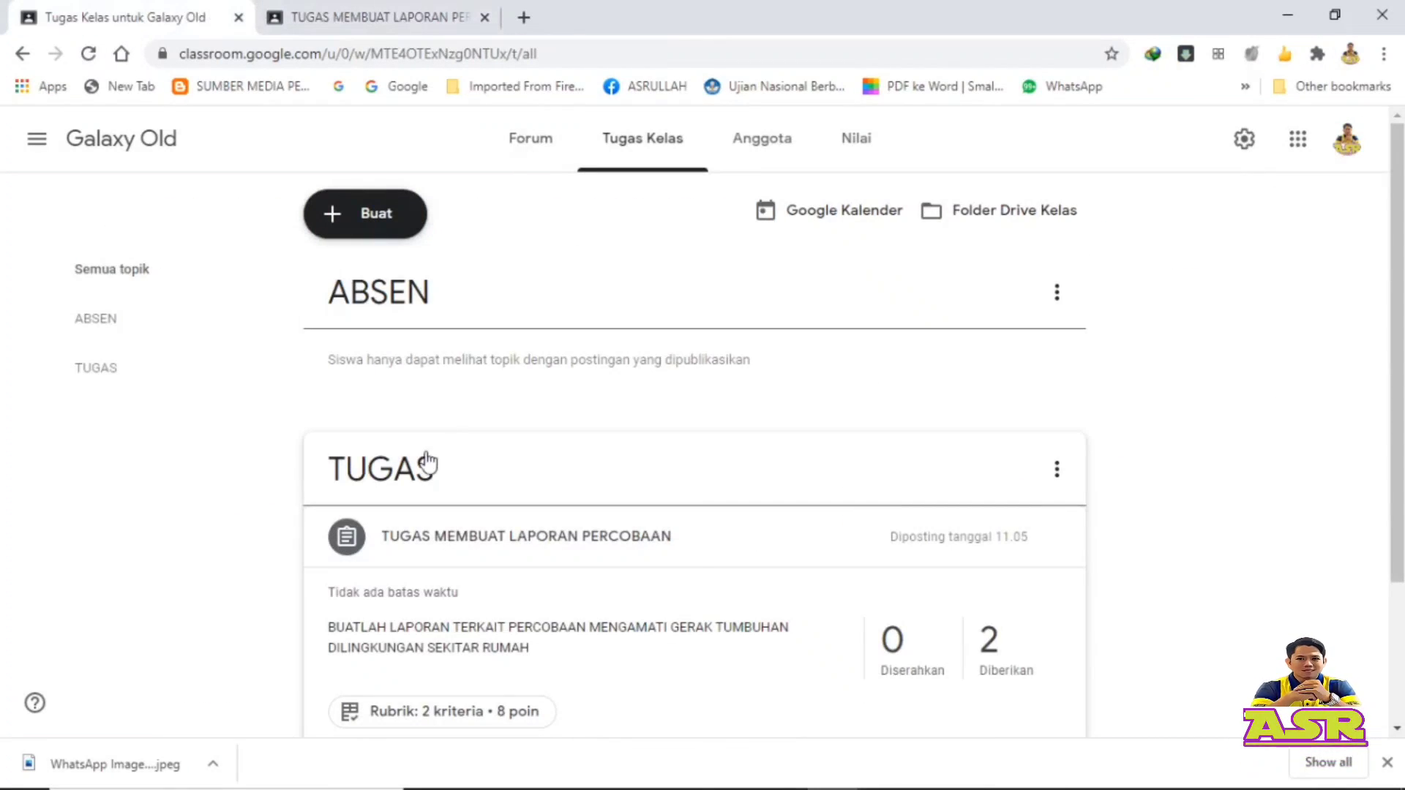
left_click(92, 54)
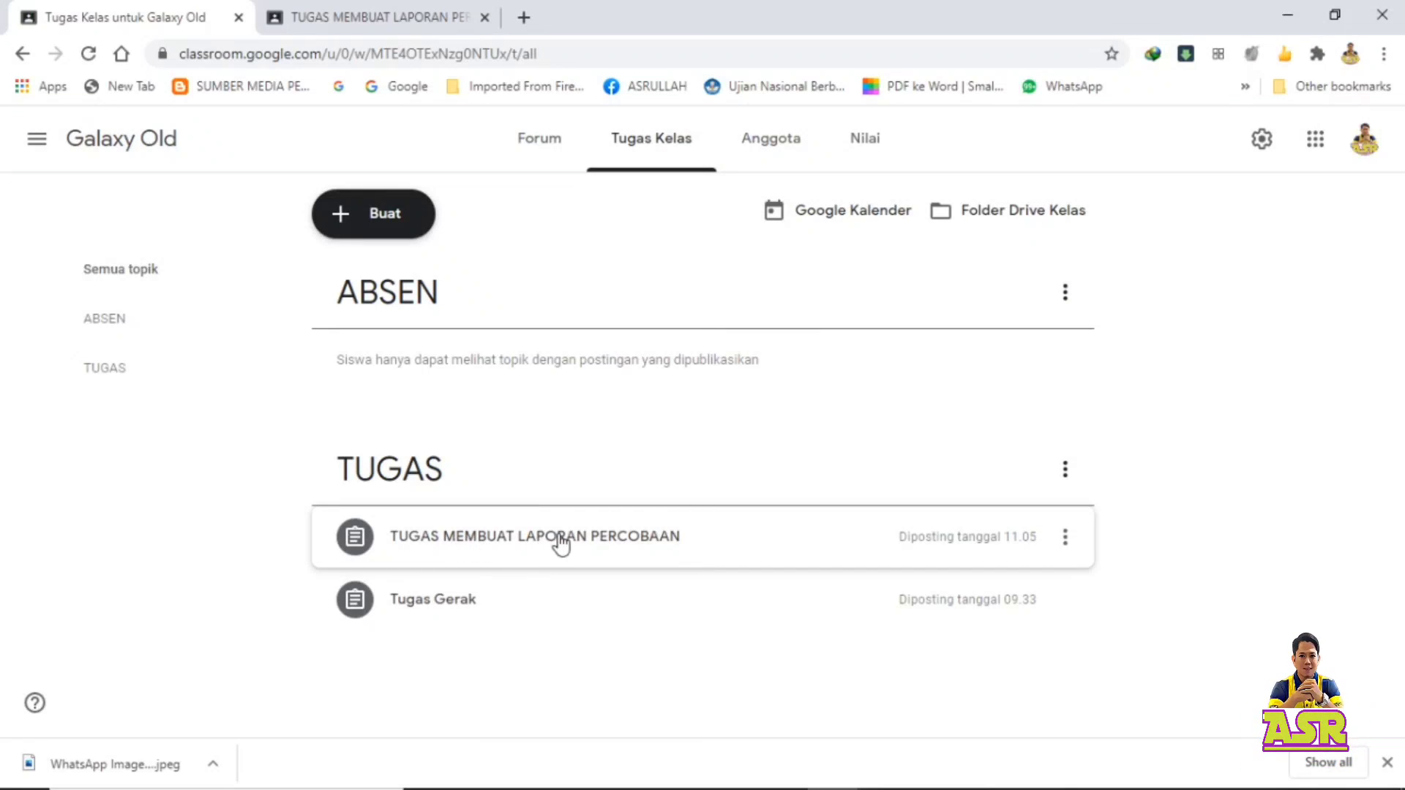
left_click(560, 543)
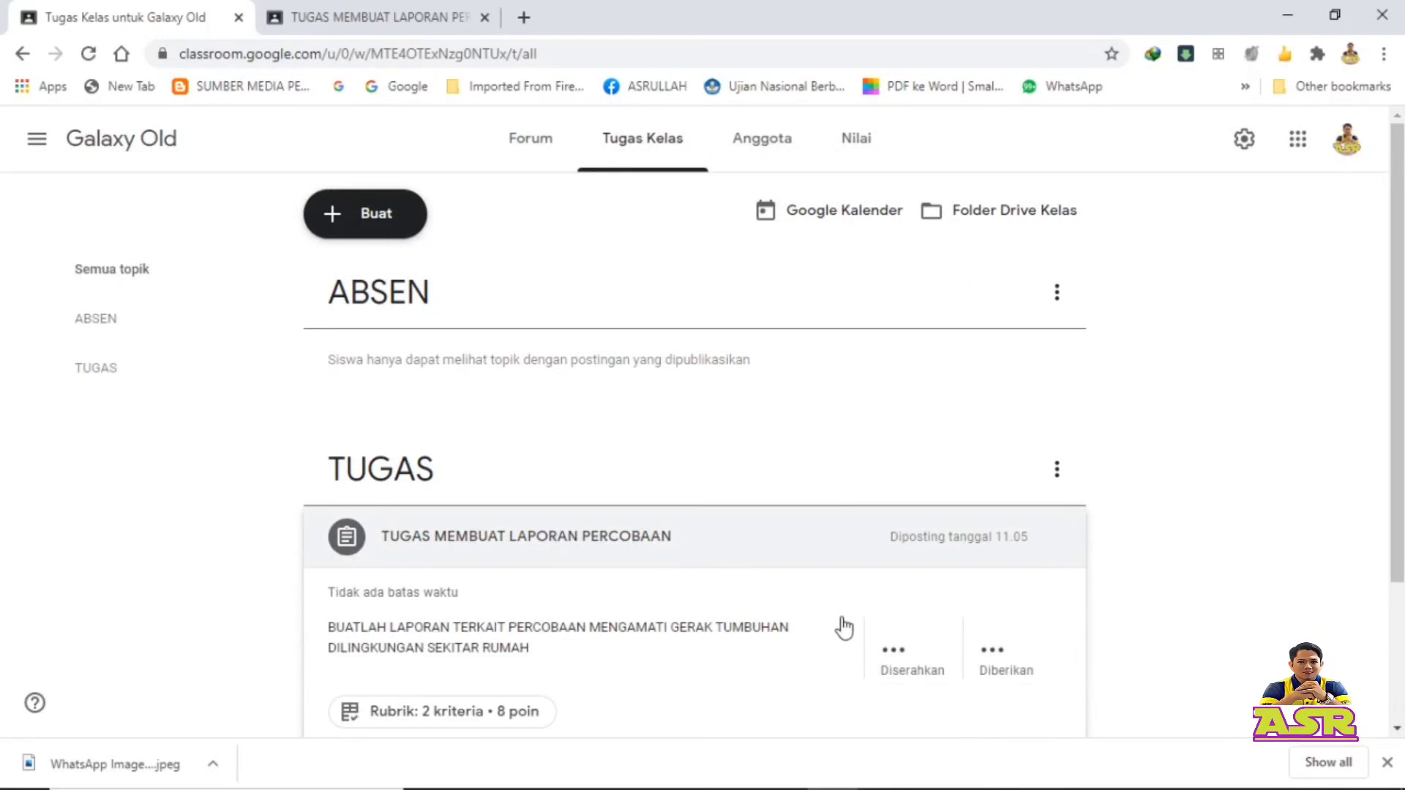
scroll(858, 639, "down", 1)
scroll(859, 638, "down", 1)
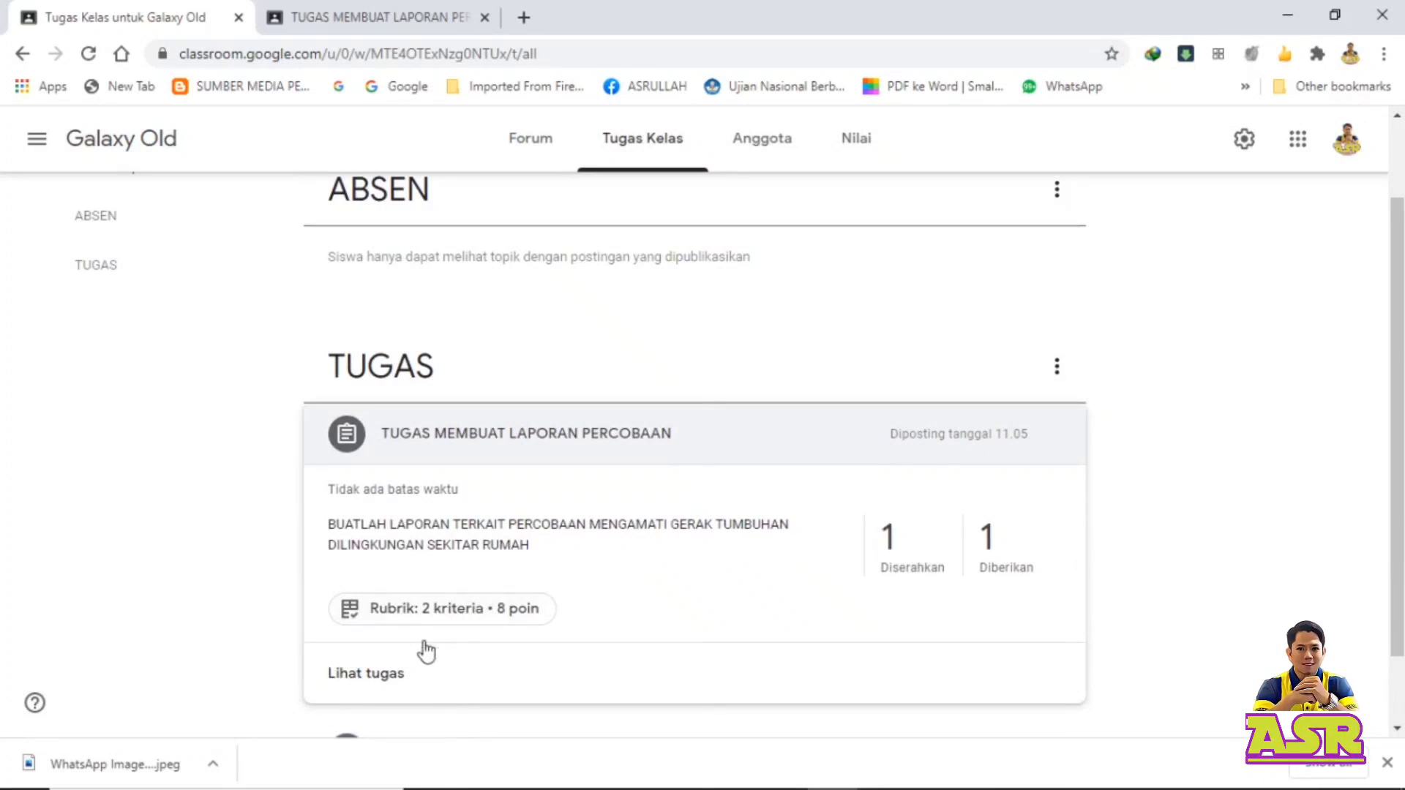
left_click(363, 677)
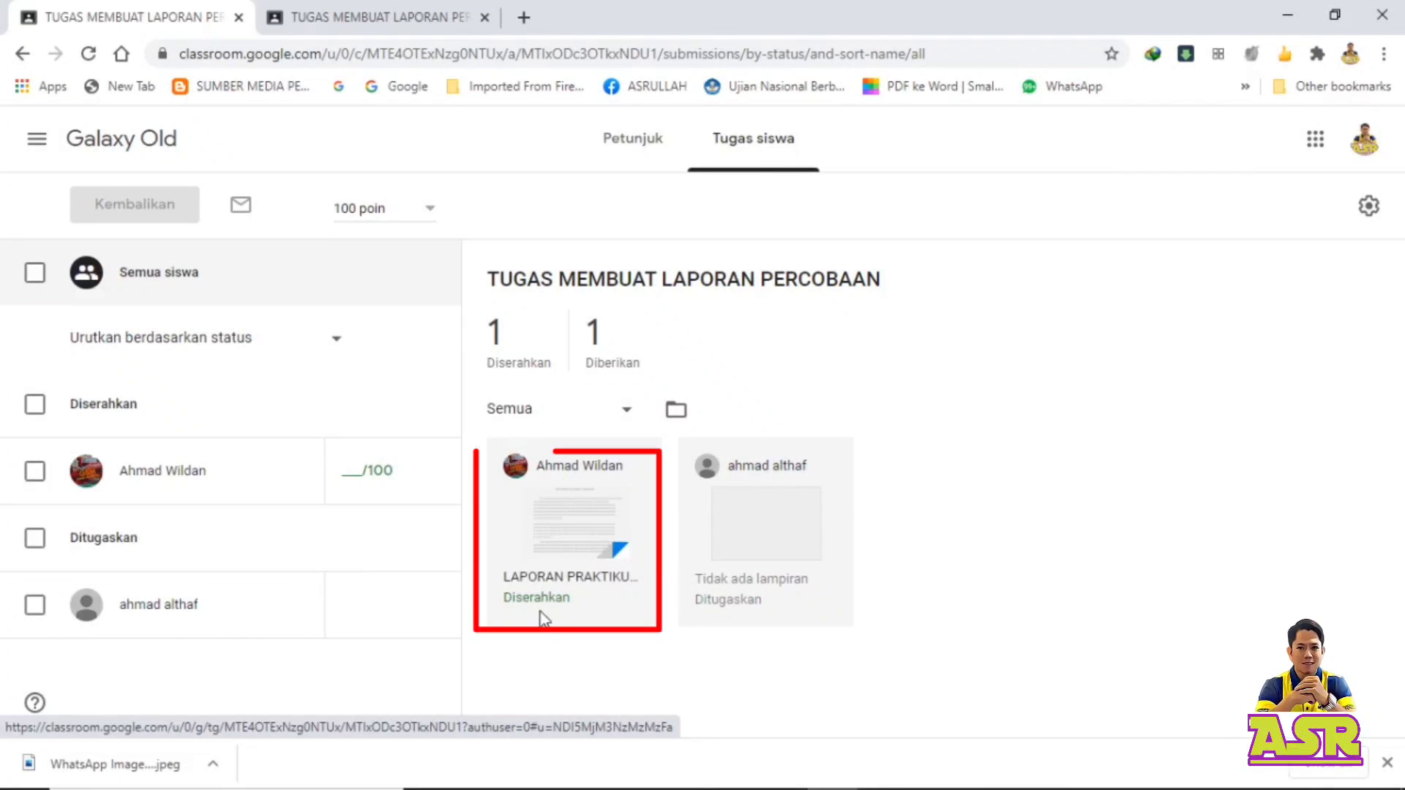
Step: Open the student's submitted LAPORAN PRAKTIKUM file in the grading view and look through the report
left_click(560, 515)
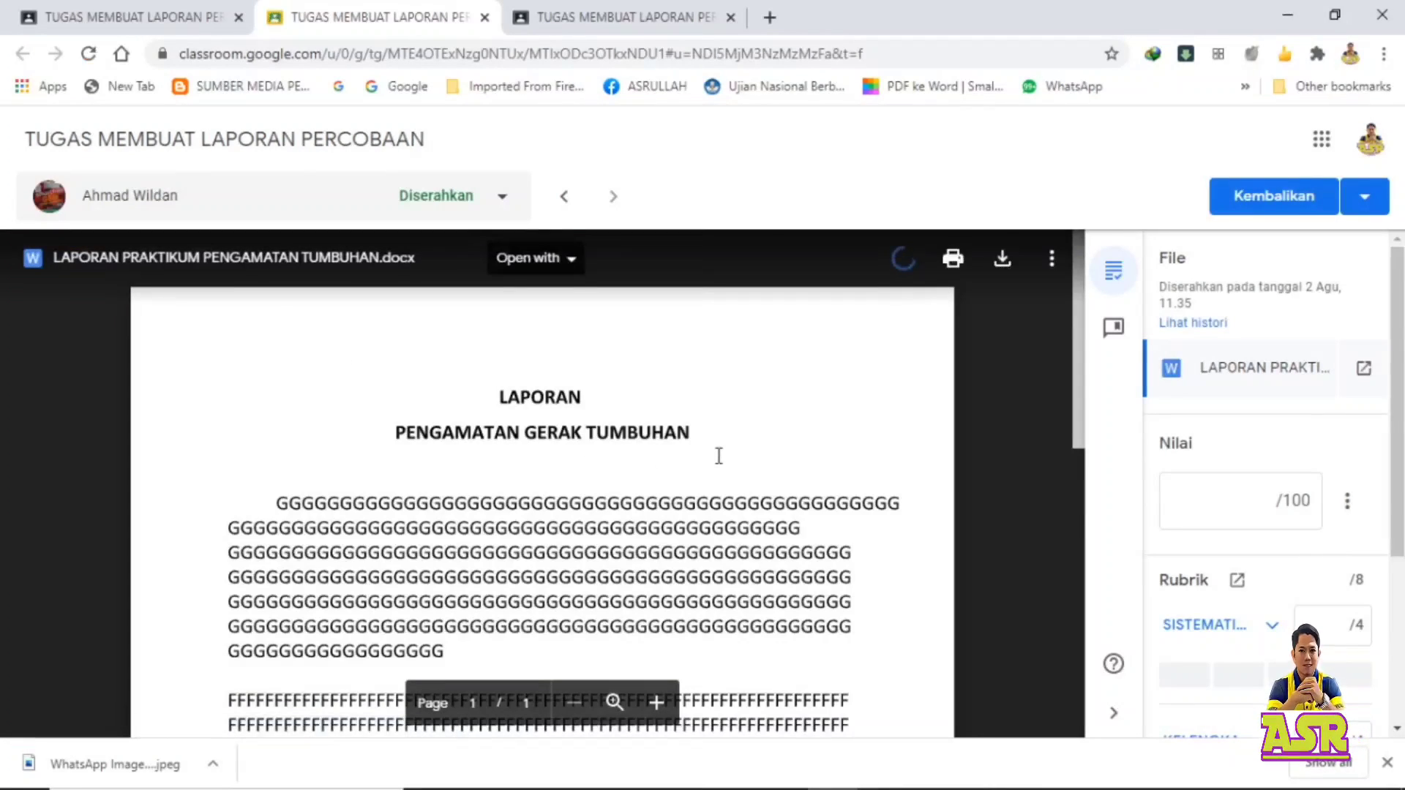
scroll(718, 456, "down", 3)
scroll(719, 454, "up", 3)
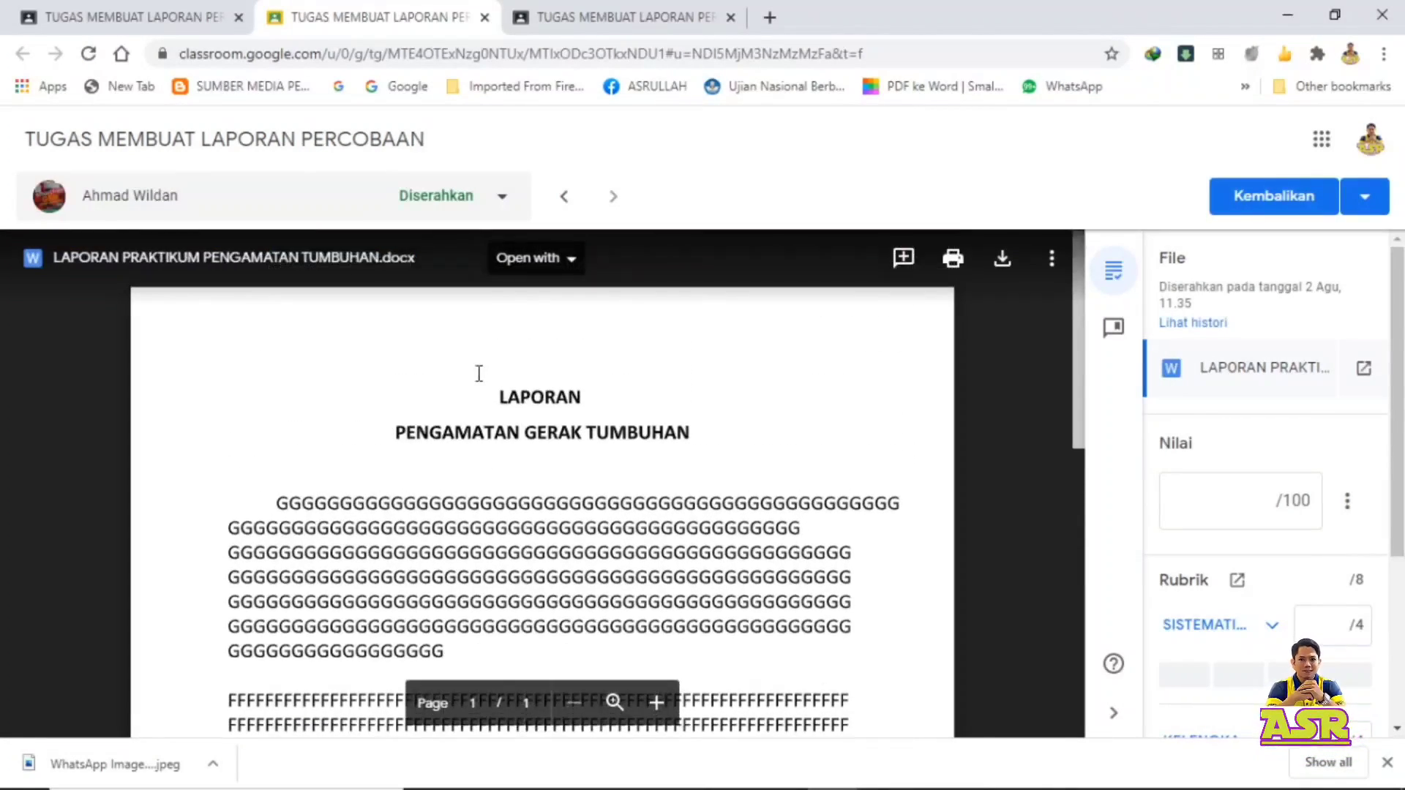
scroll(313, 488, "down", 2)
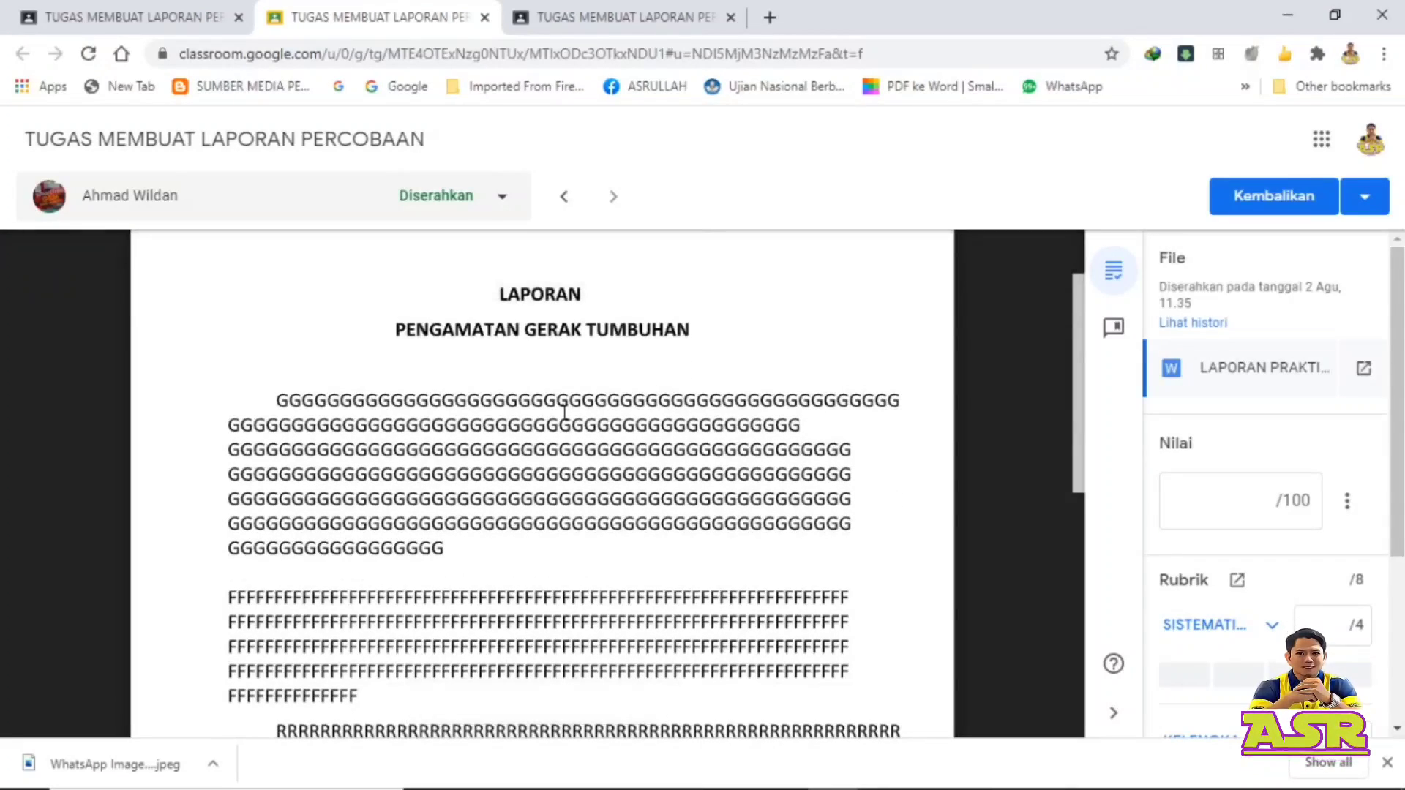
scroll(707, 386, "up", 2)
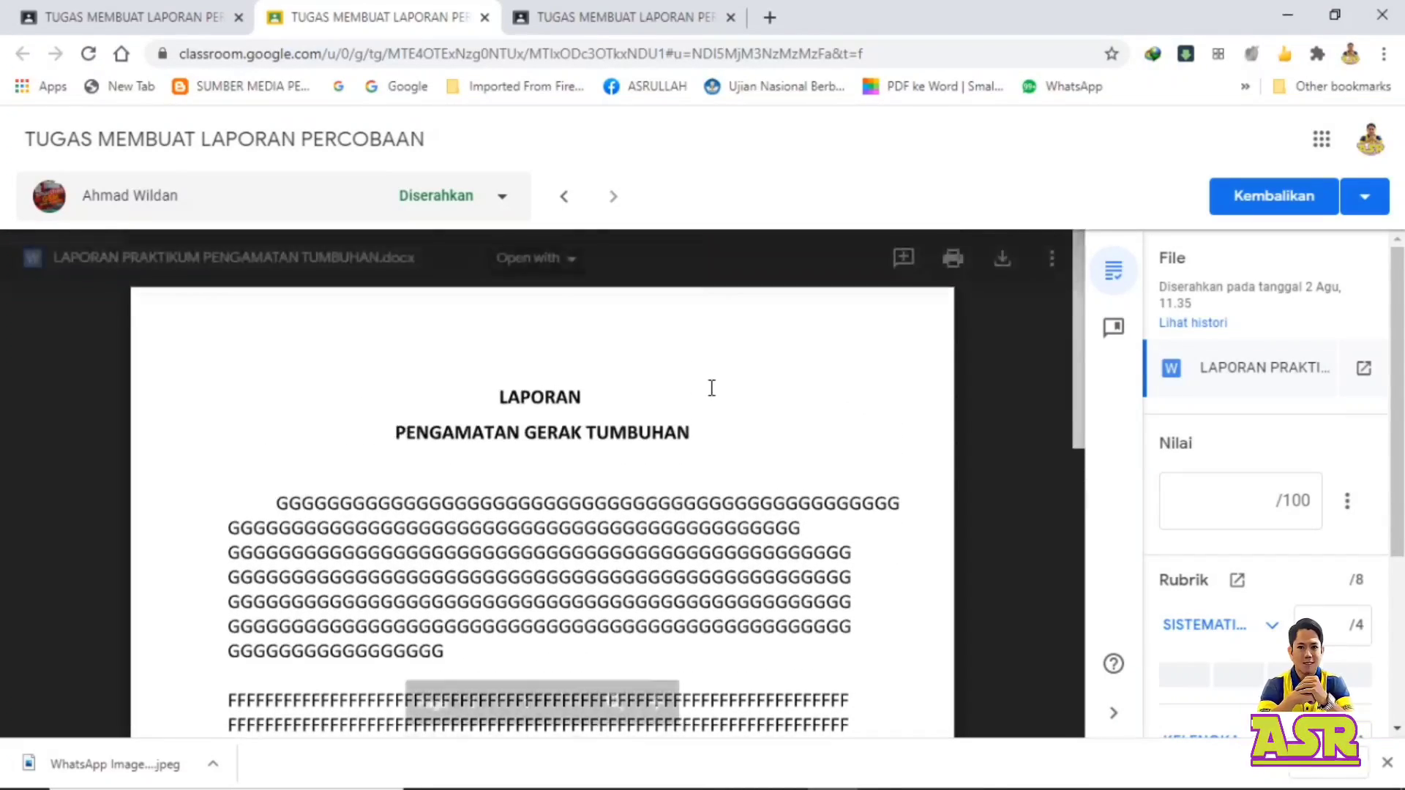
scroll(580, 428, "down", 2)
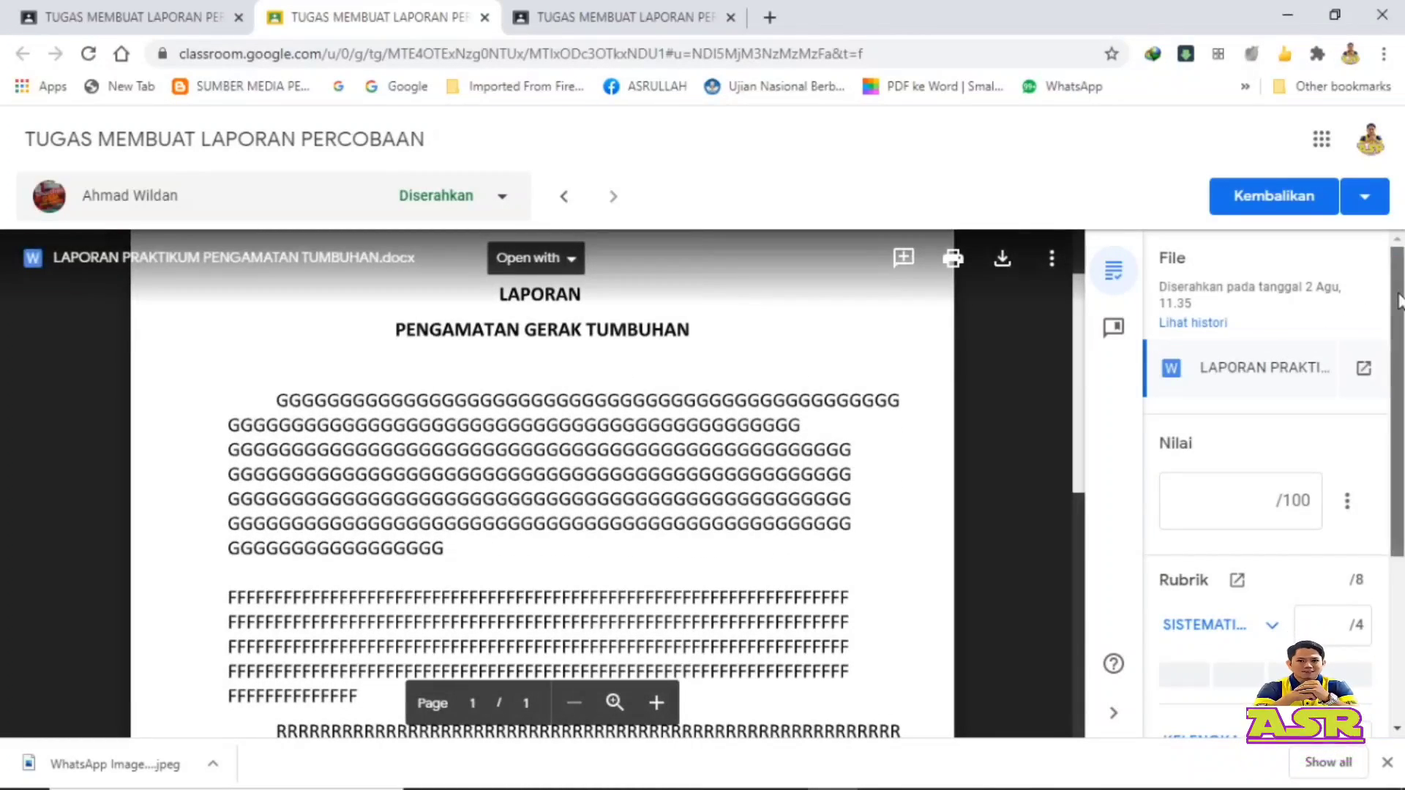
Step: Examine the grade field and the level descriptions of both rubric criteria beside the report, then collapse the criteria
left_click_drag(1397, 300, 1398, 461)
scroll(1261, 395, "up", 2)
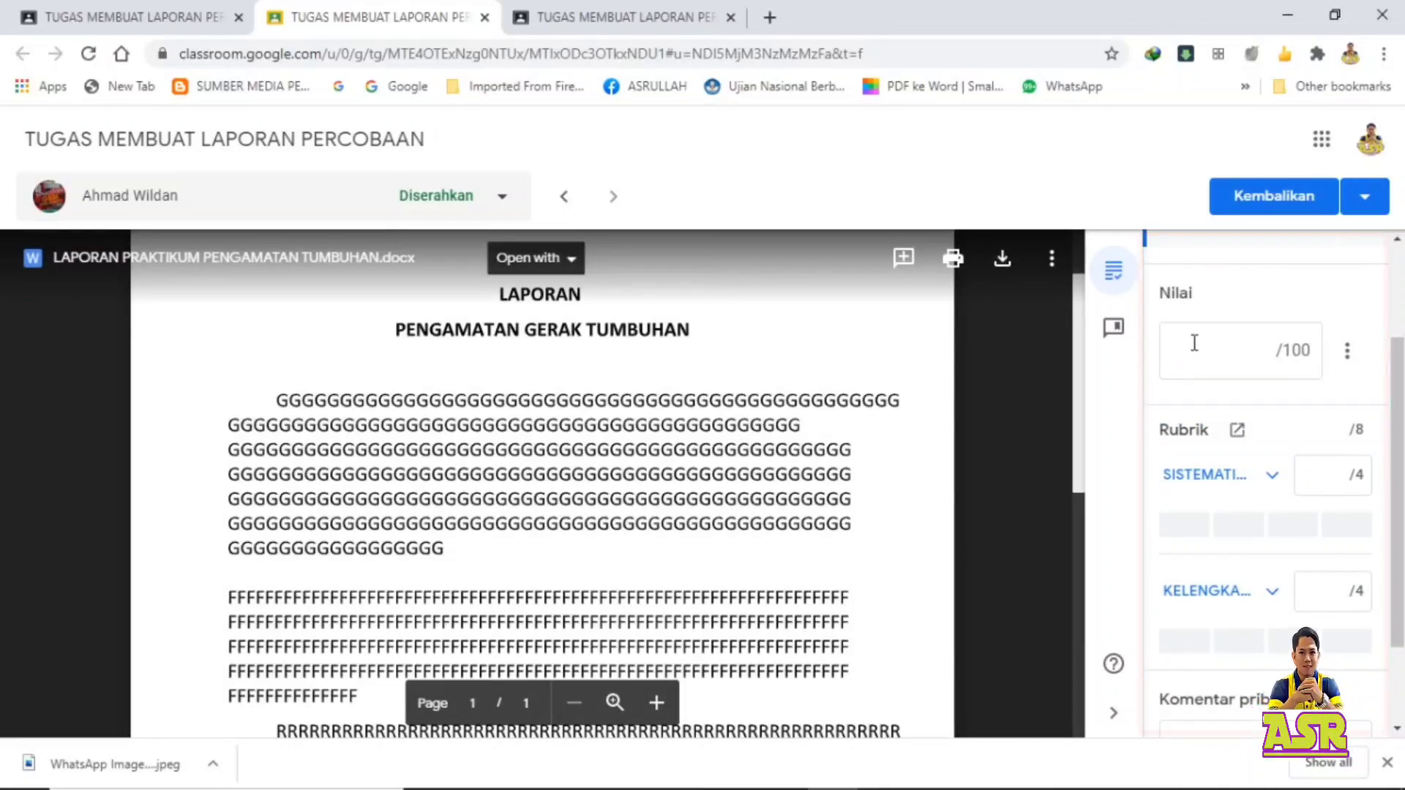
scroll(1314, 417, "down", 1)
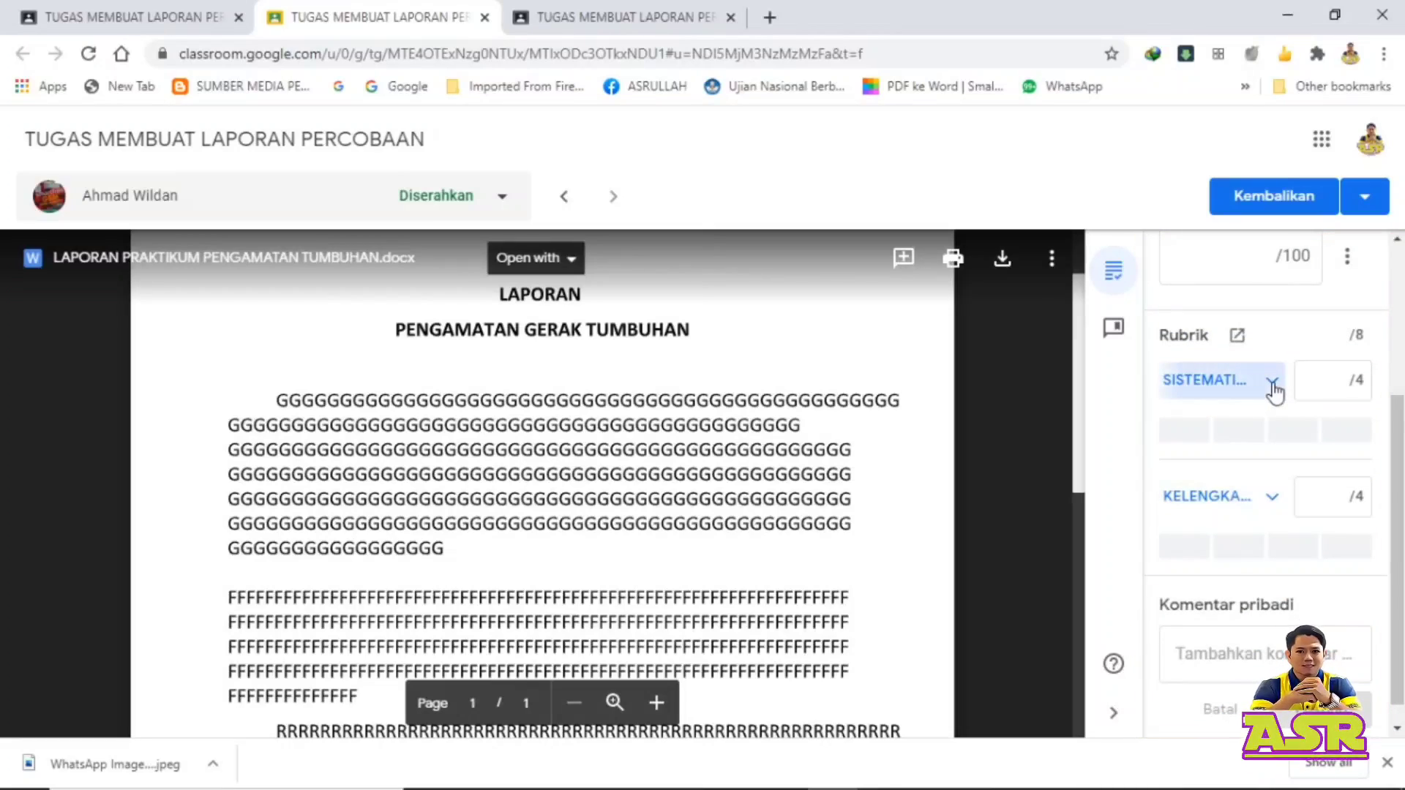
left_click(1202, 401)
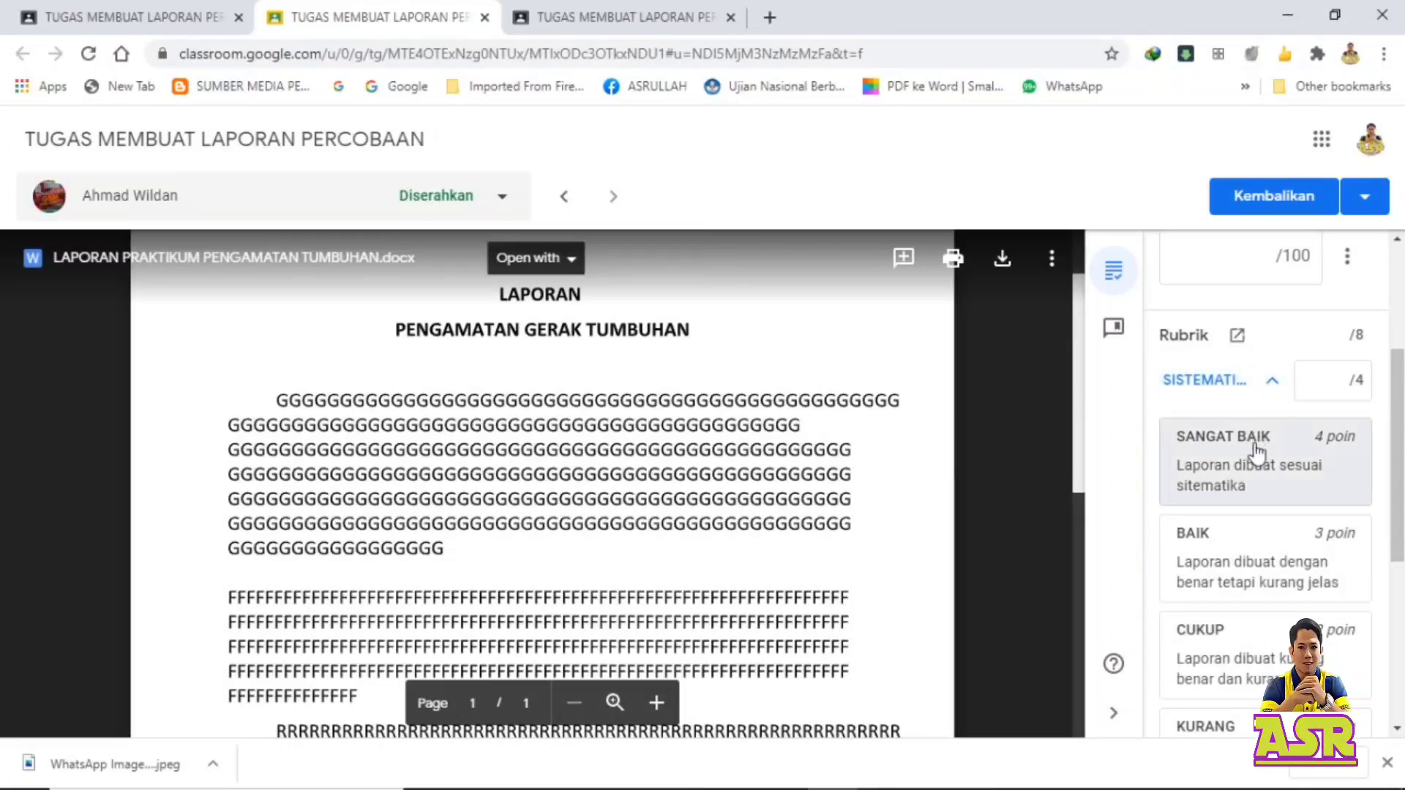
scroll(1256, 452, "down", 5)
scroll(1256, 452, "up", 4)
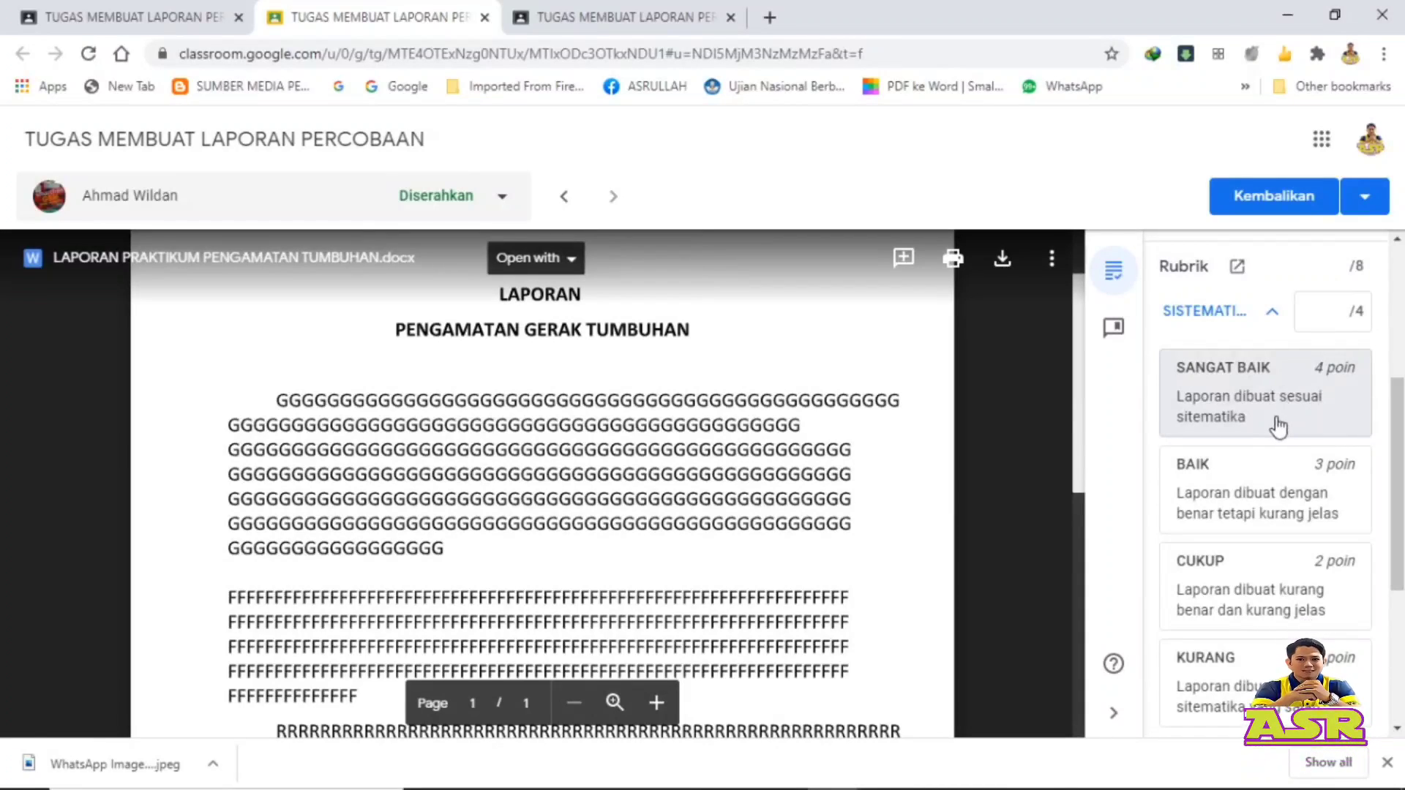
scroll(1279, 427, "down", 2)
scroll(1278, 426, "down", 3)
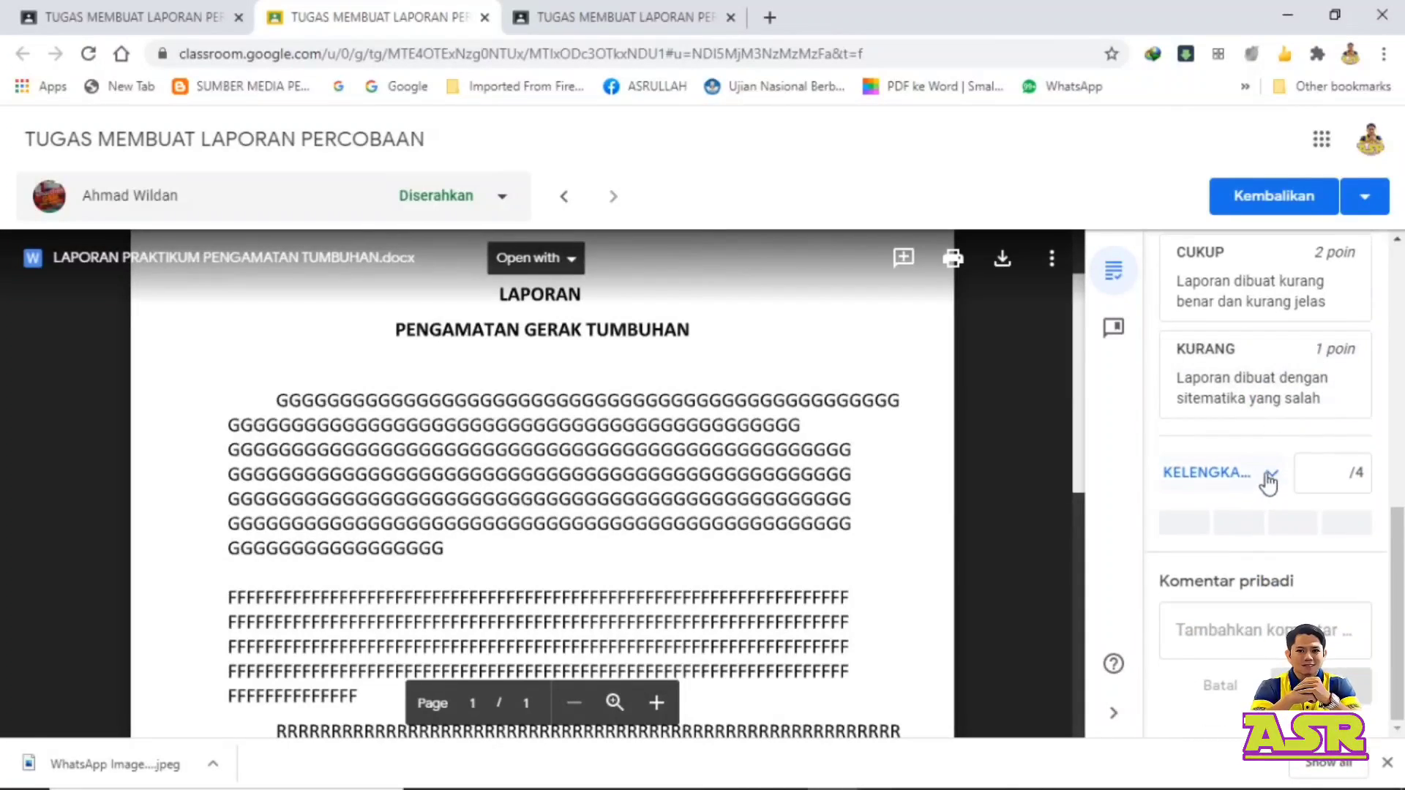
left_click(1270, 477)
scroll(1254, 498, "down", 4)
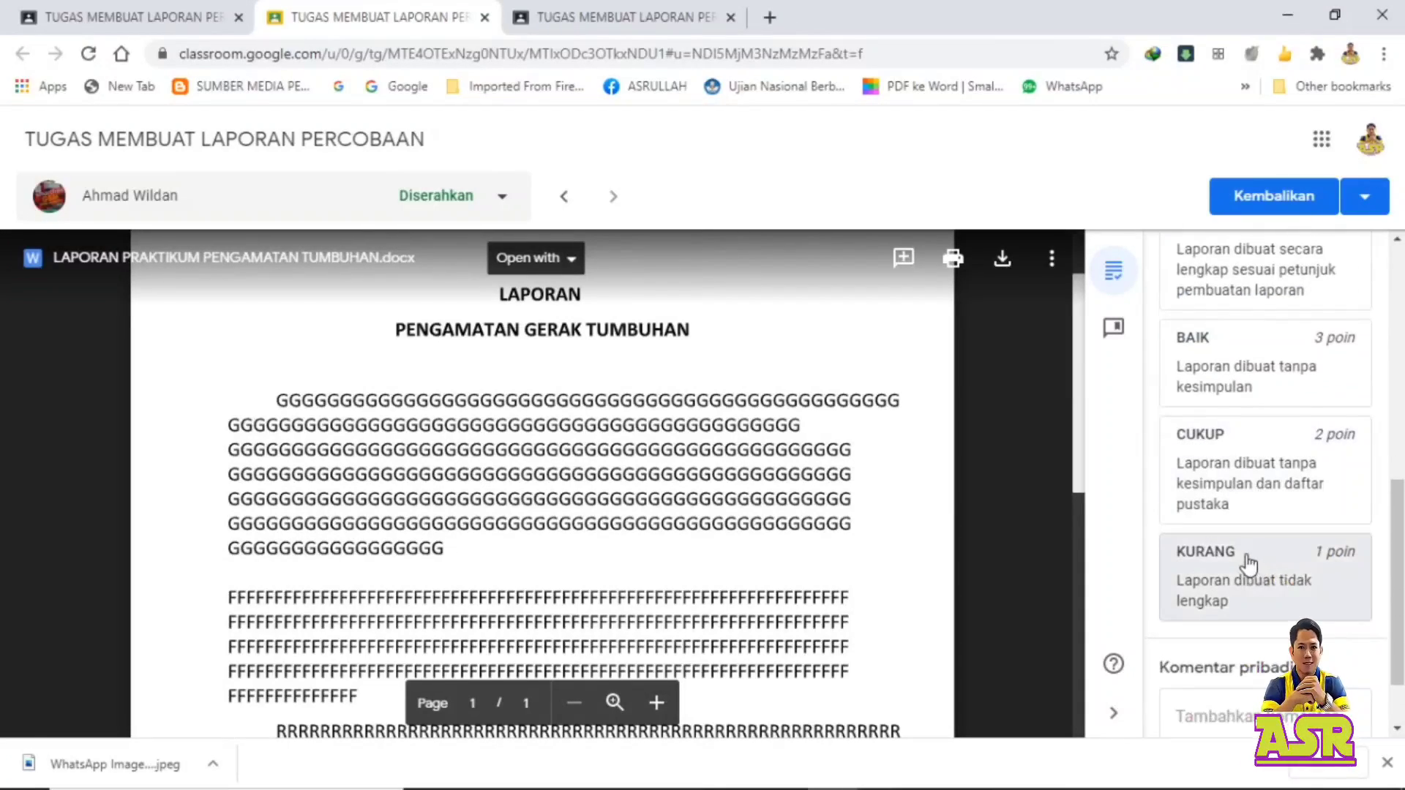
scroll(1247, 563, "up", 6)
scroll(1251, 556, "up", 3)
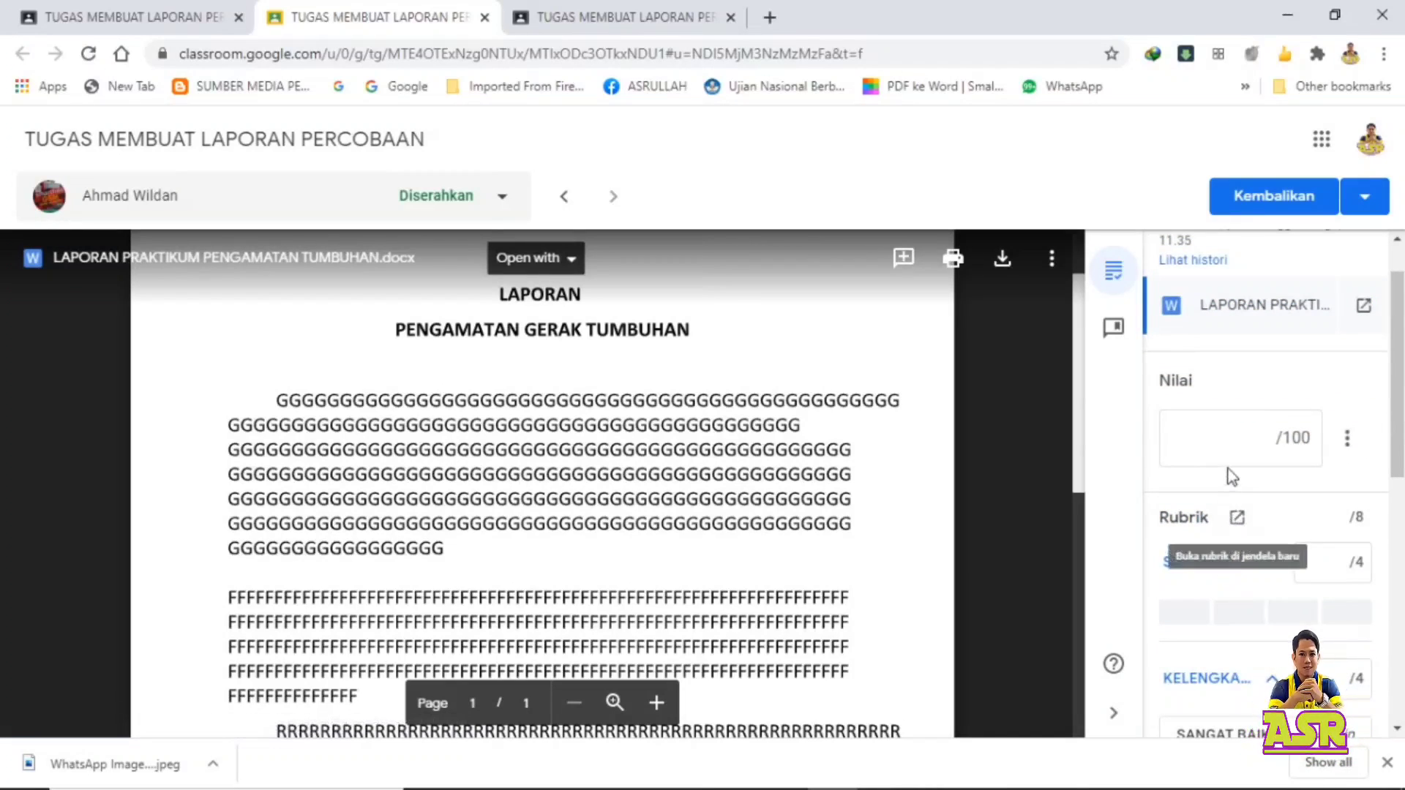
scroll(1232, 476, "down", 4)
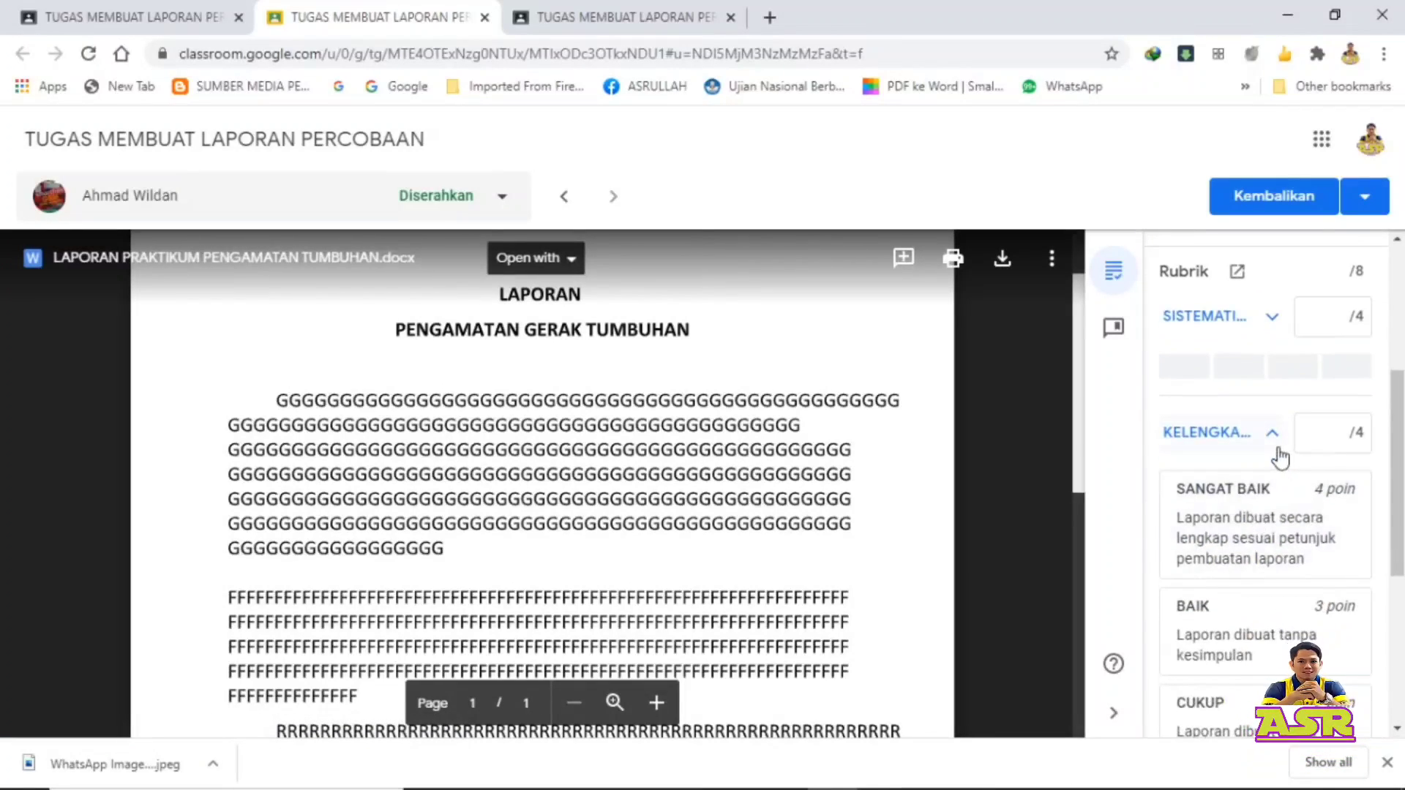
left_click(1272, 438)
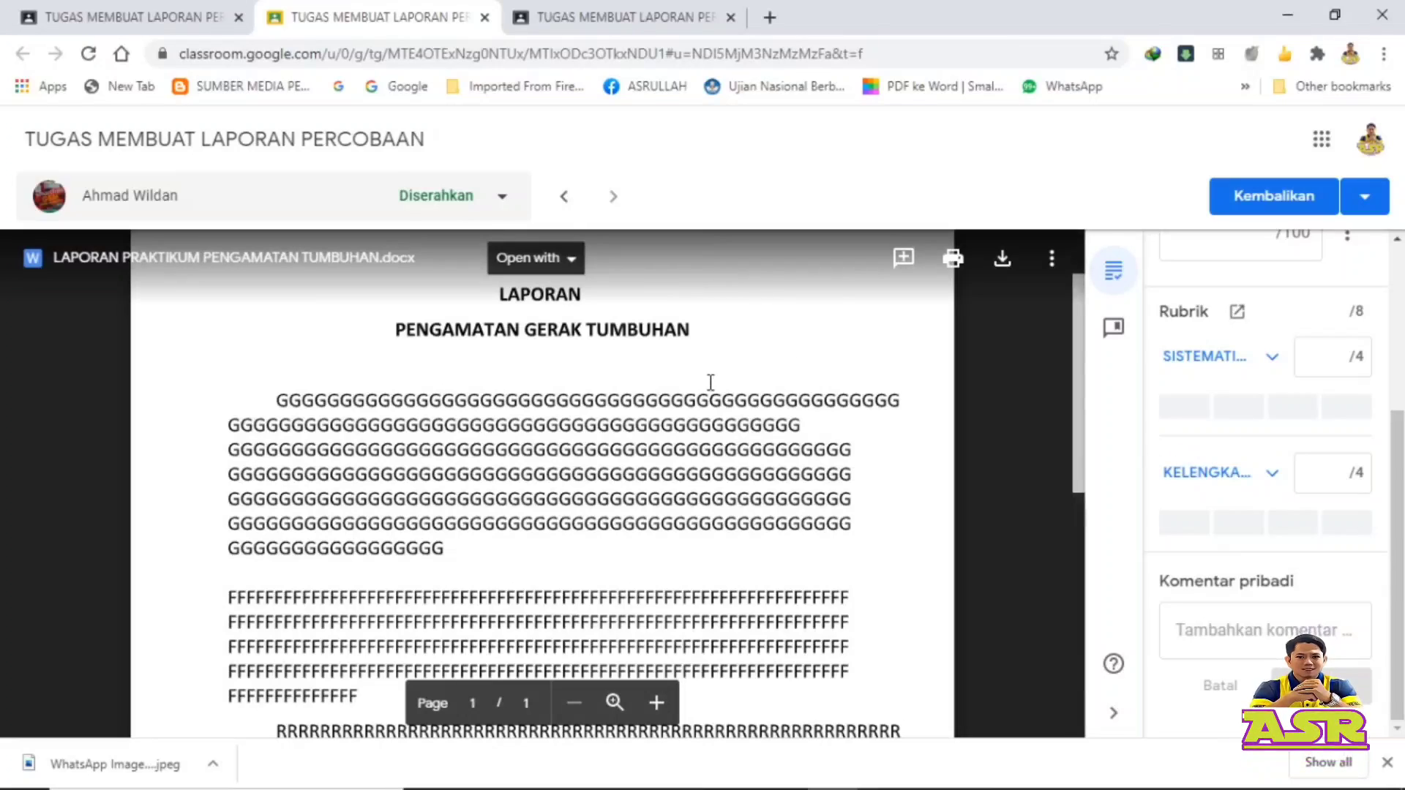
Step: Score the report SANGAT BAIK (4 points) for SISTEMATIKA LAPORAN and BAIK (3 points) for KELENGKAPAN LAPORAN, and check the overall grade
scroll(708, 388, "down", 7)
scroll(707, 401, "up", 10)
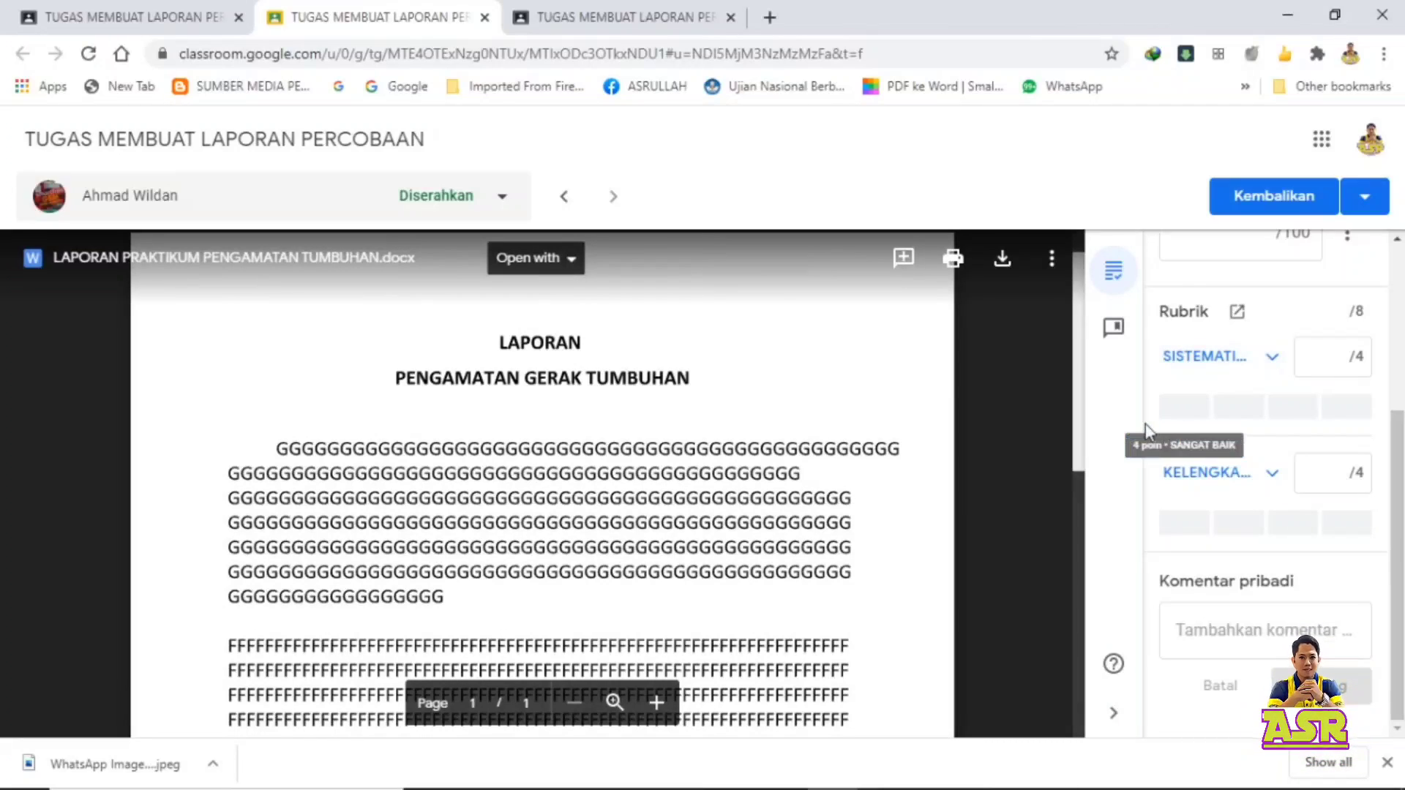
left_click(1185, 407)
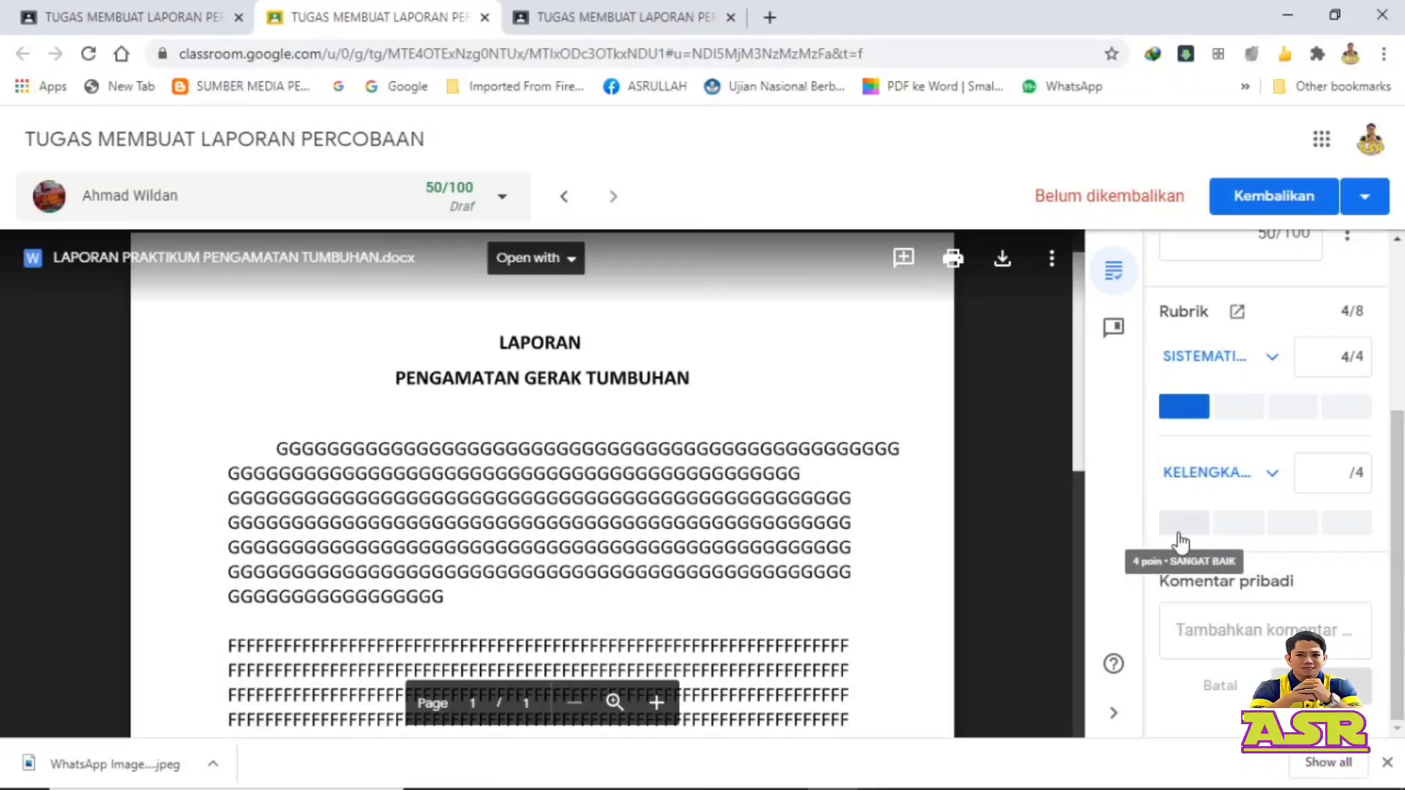
left_click(1237, 526)
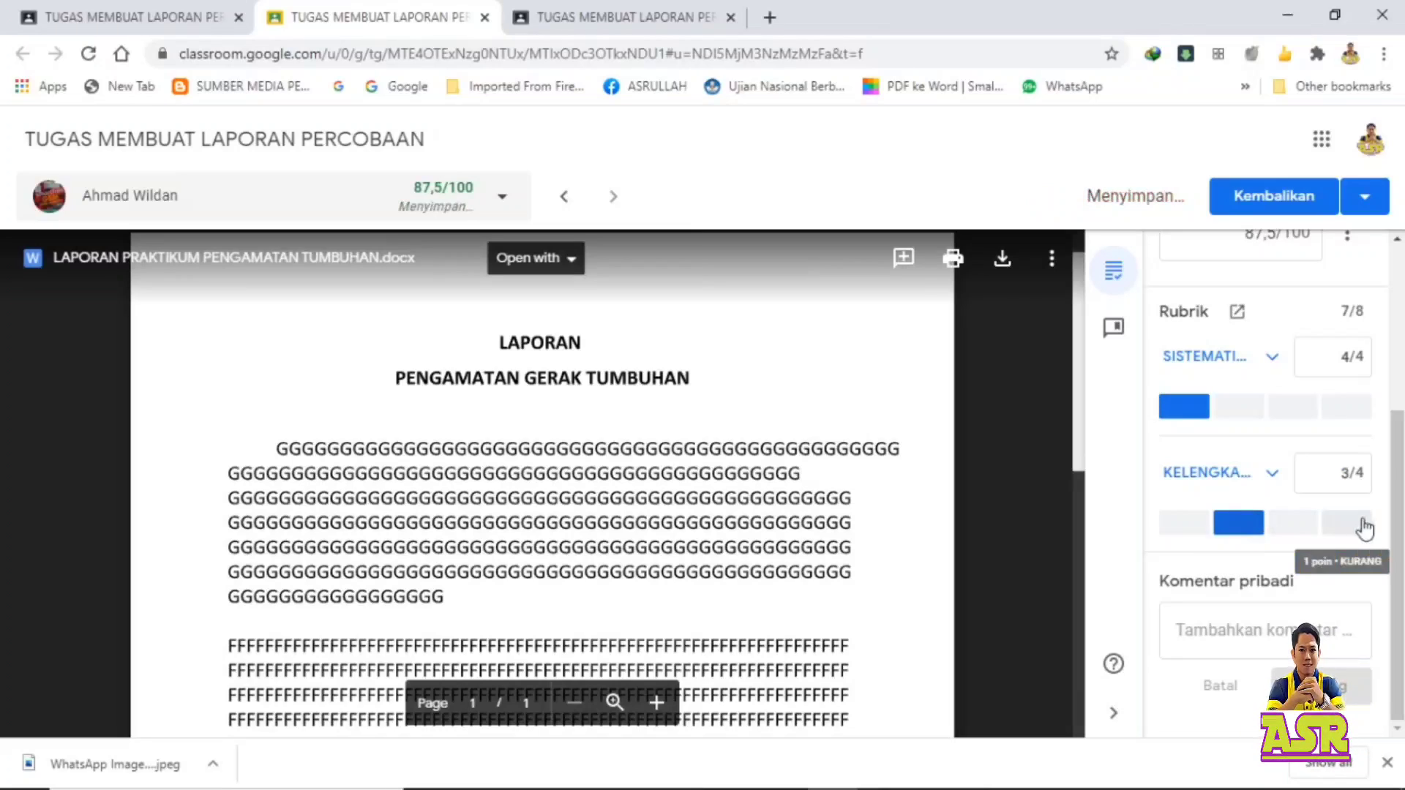
scroll(1396, 521, "up", 2)
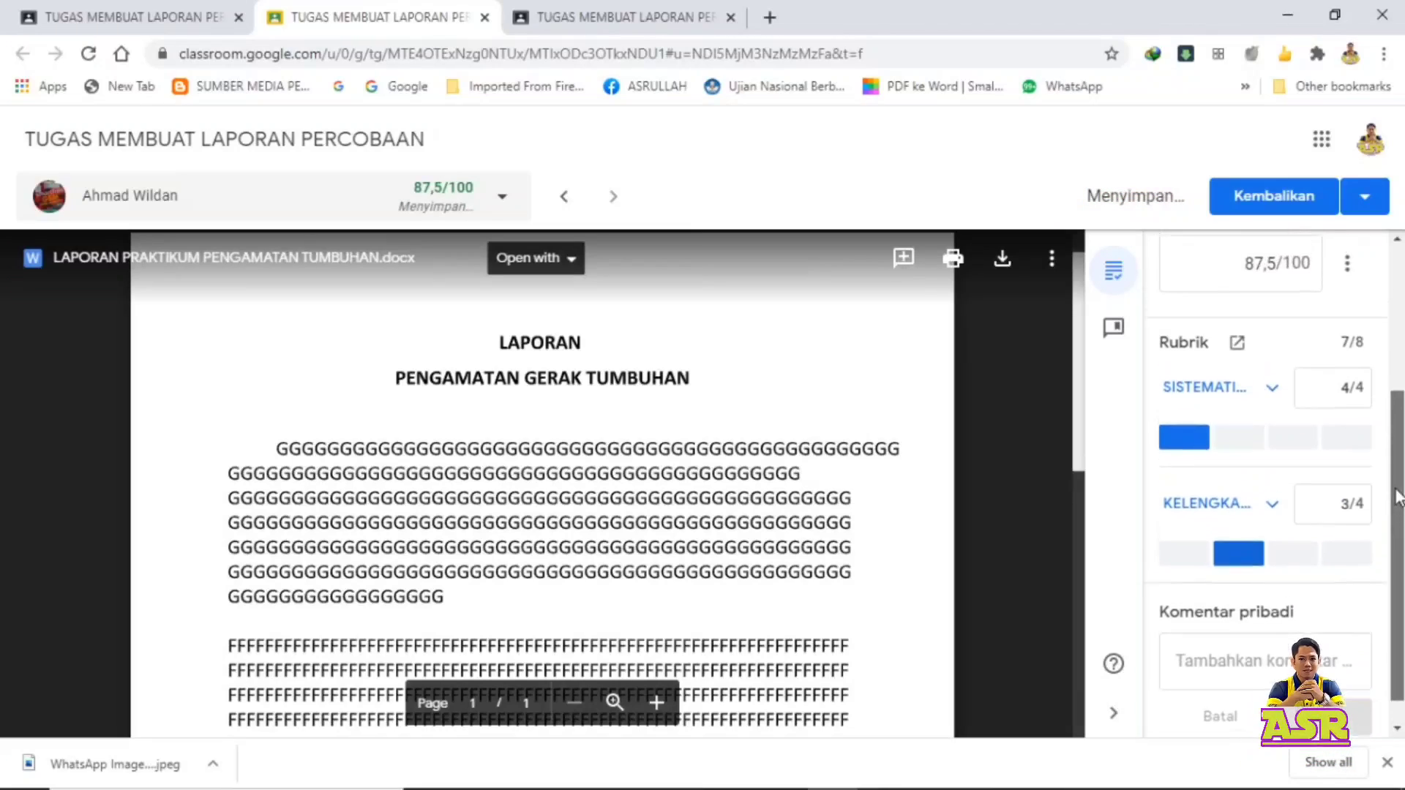
scroll(1396, 512, "up", 2)
left_click(1289, 504)
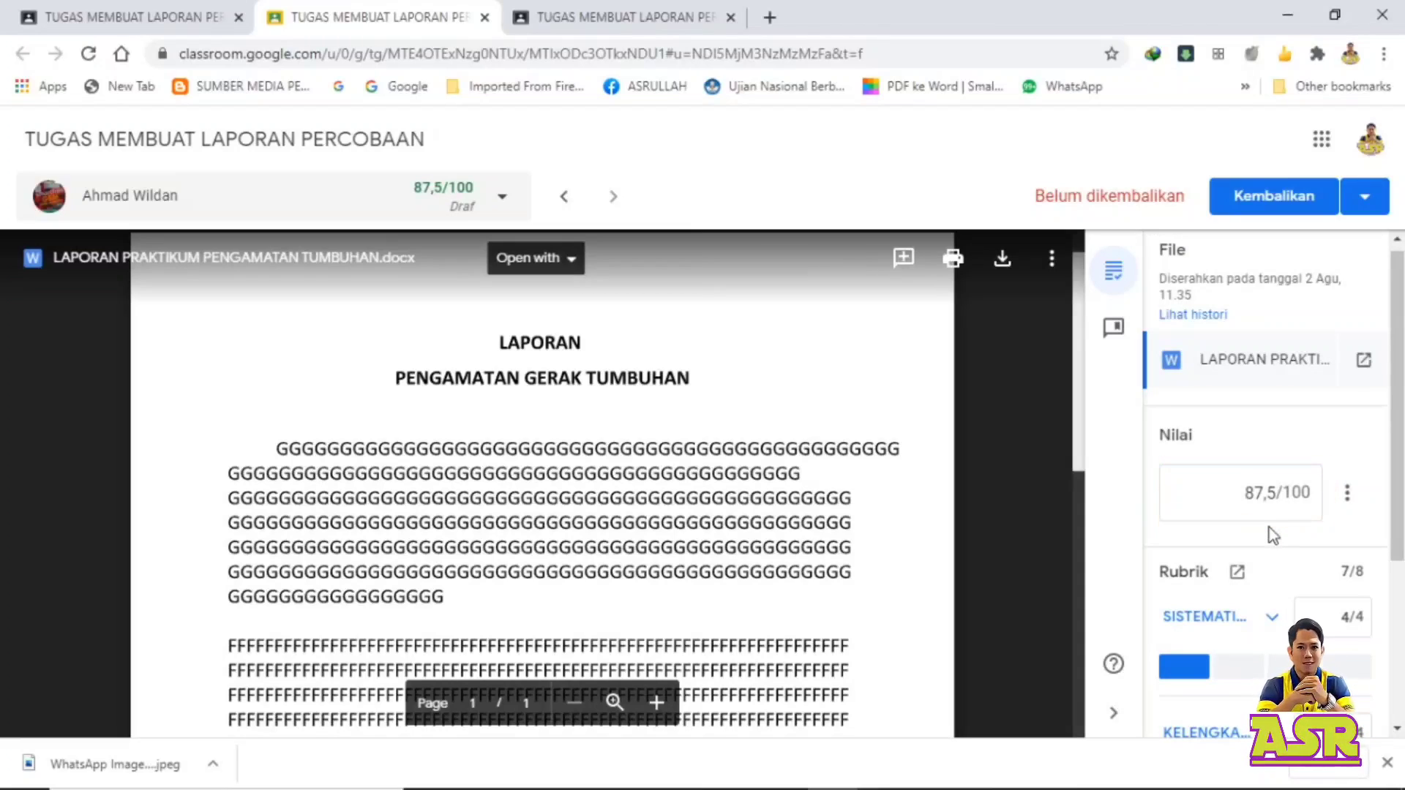
Step: Post the private comment "TETAP JAGA SEMANGAT BELAJARANYA" on the student's graded report
scroll(1268, 527, "down", 3)
scroll(1273, 534, "down", 1)
left_click(1207, 627)
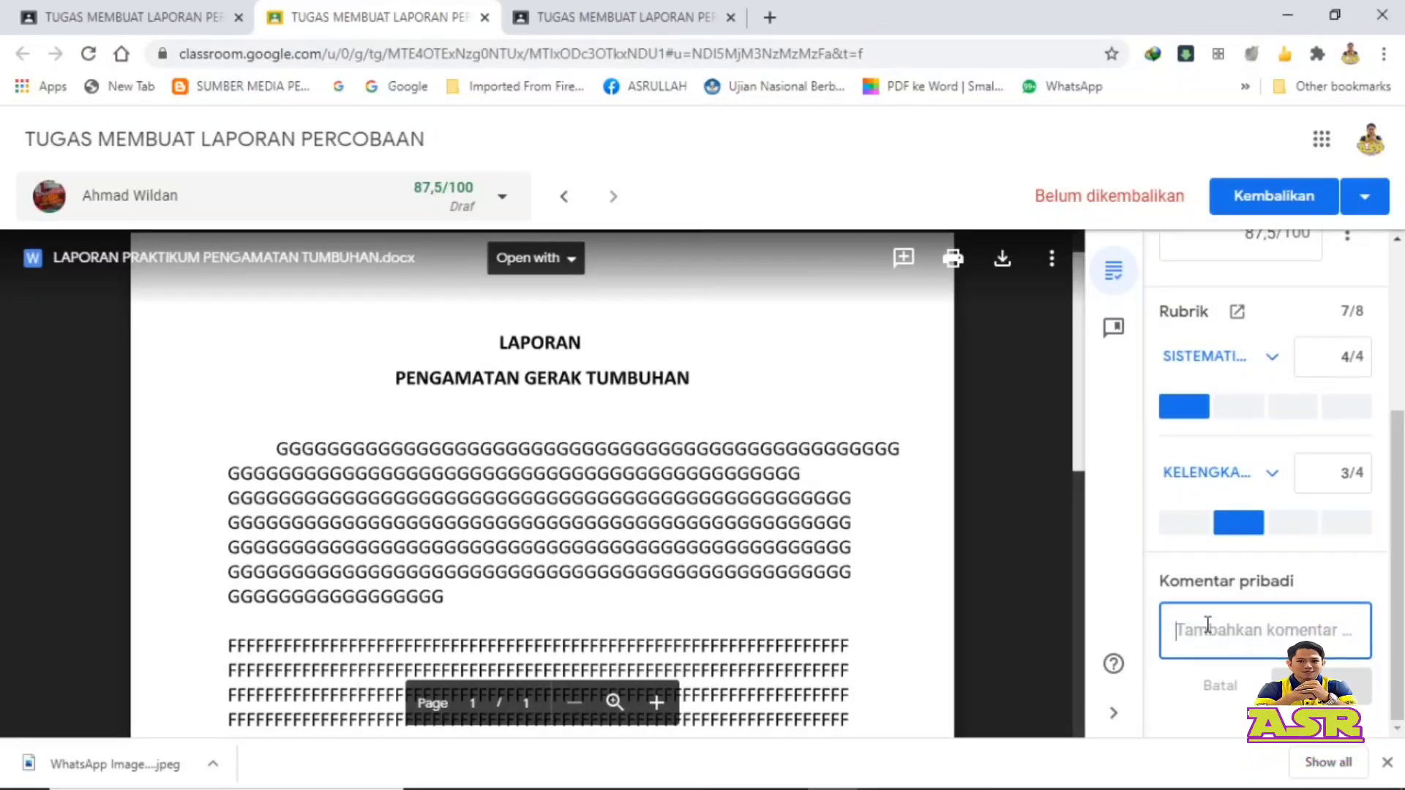
type("TETAP JAGA SEMANGAT BELAJARANYA")
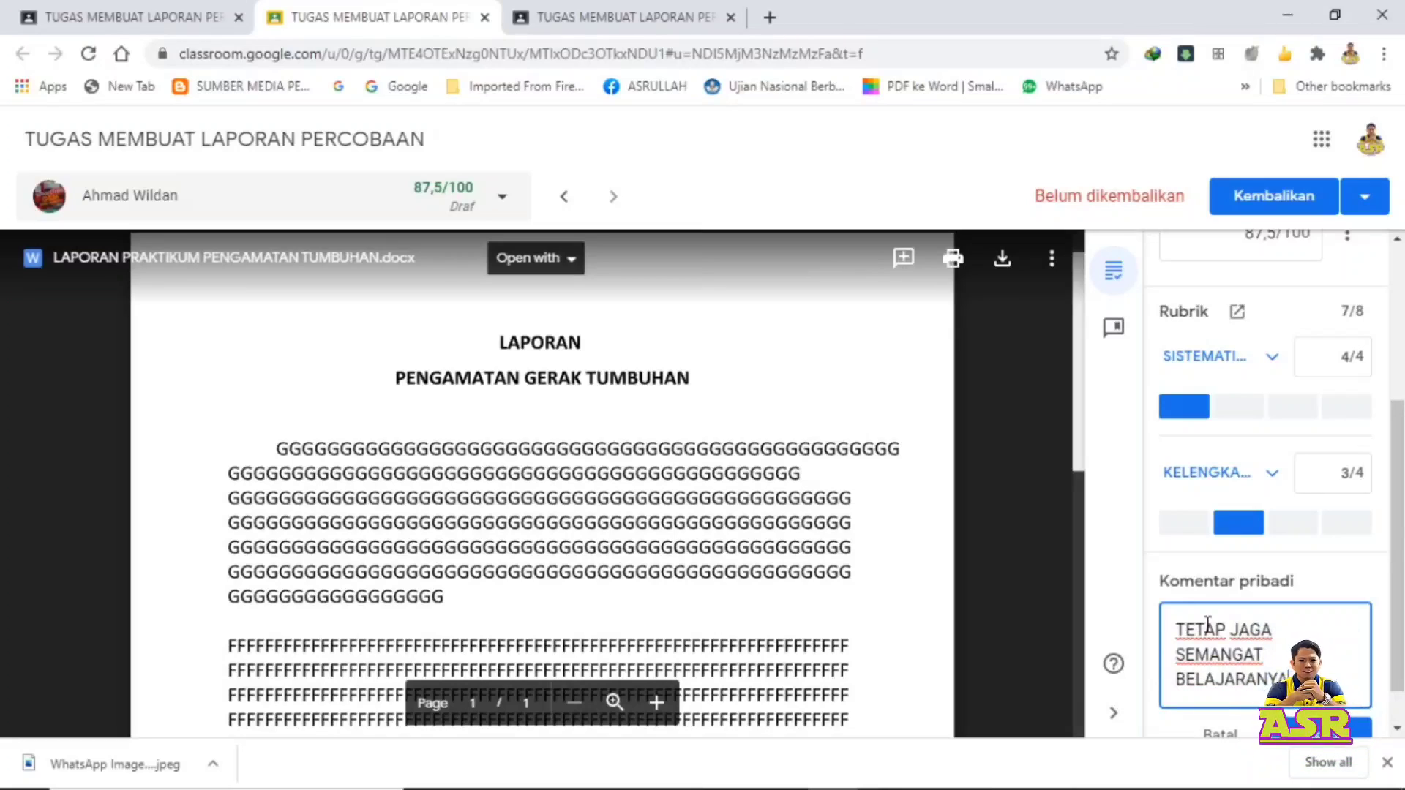
scroll(1208, 625, "down", 1)
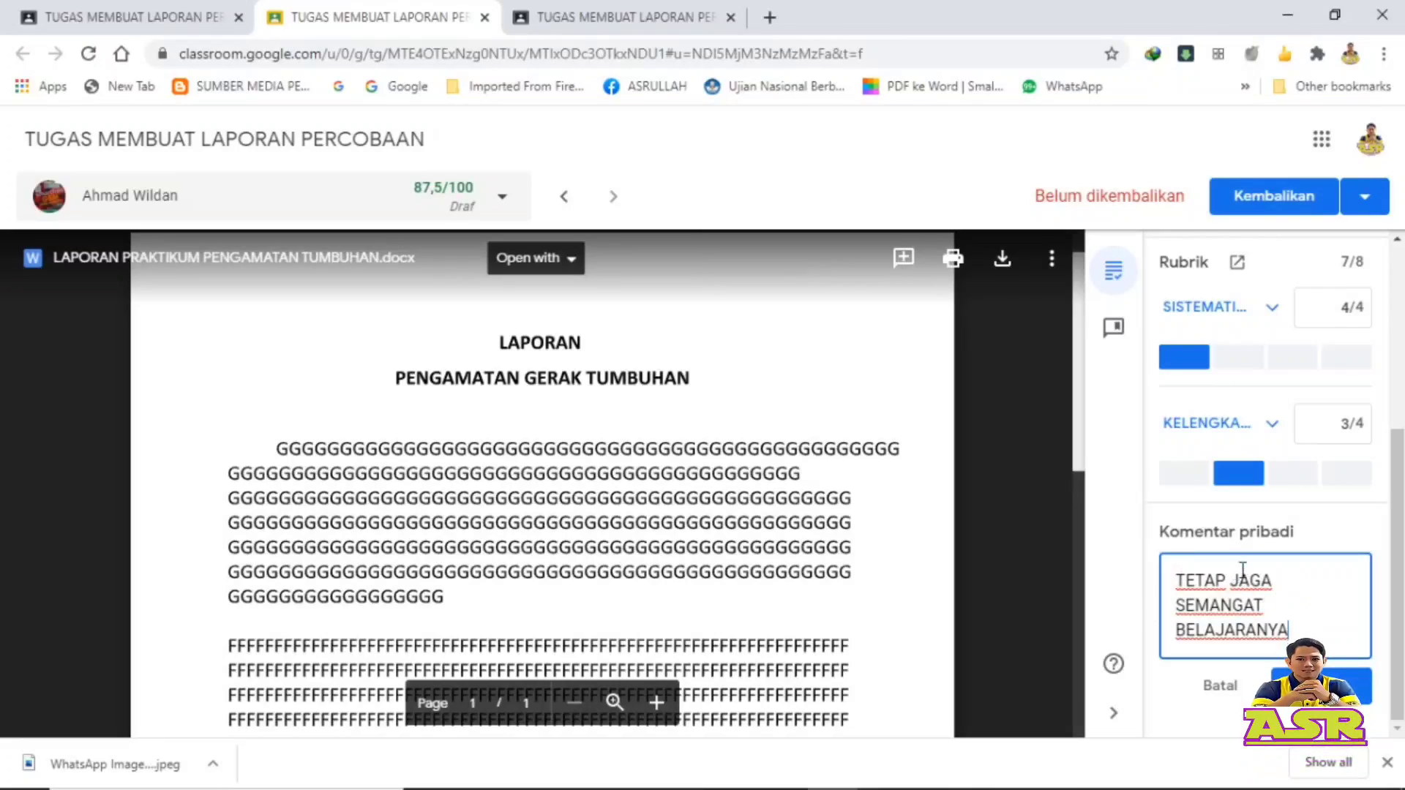
left_click(1321, 686)
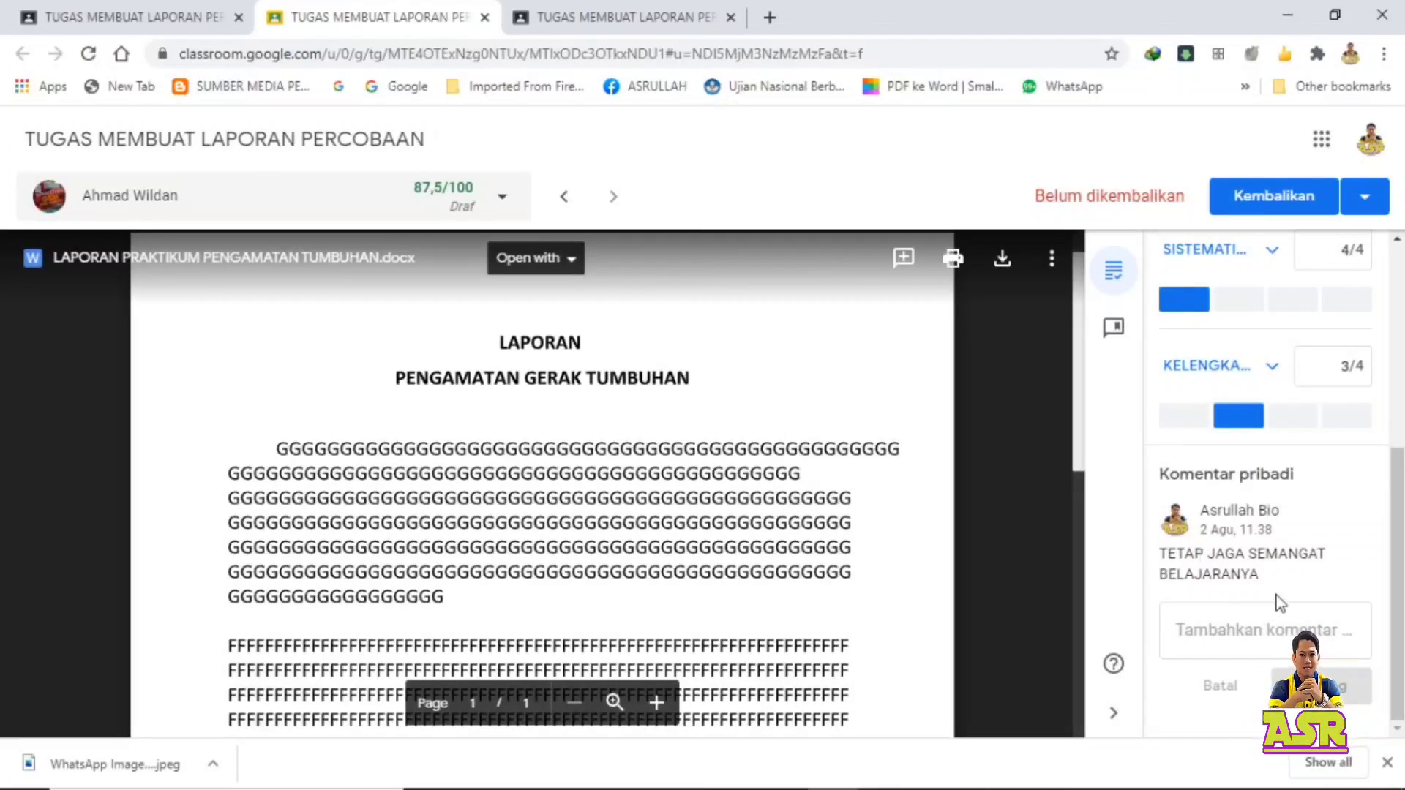
Step: Review the grade, rubric scores and private comment, and return the graded report to the student
scroll(1251, 578, "up", 5)
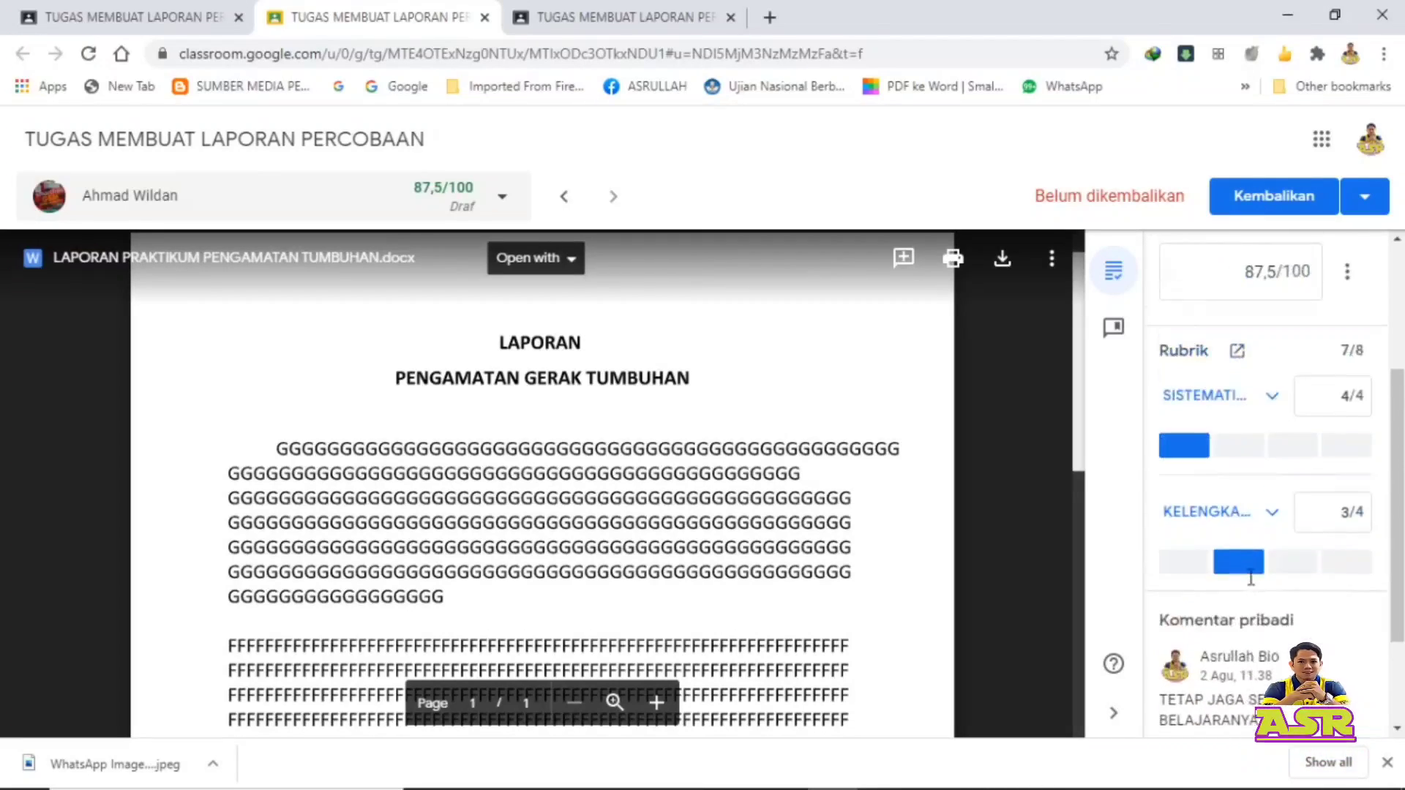
scroll(1272, 439, "down", 4)
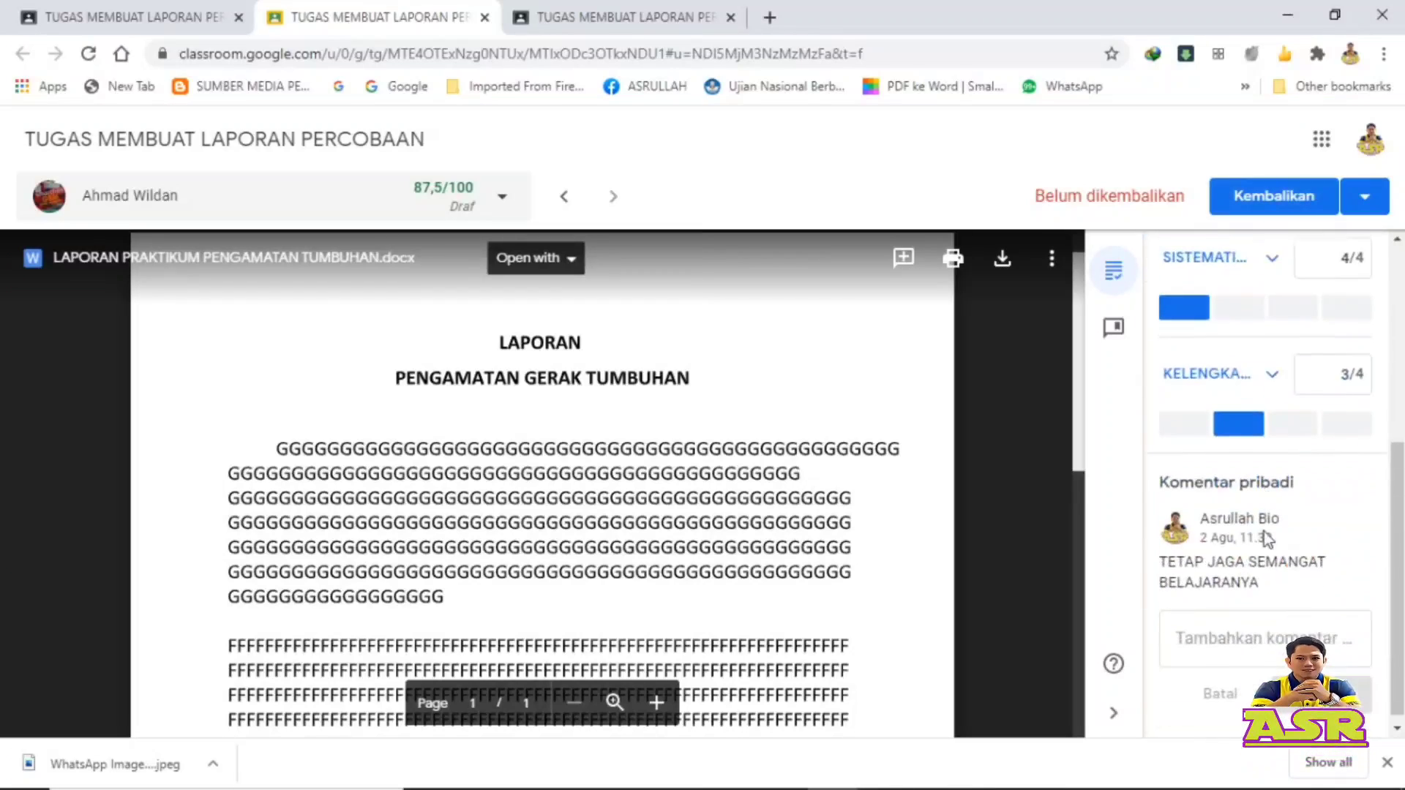
scroll(1321, 510, "up", 5)
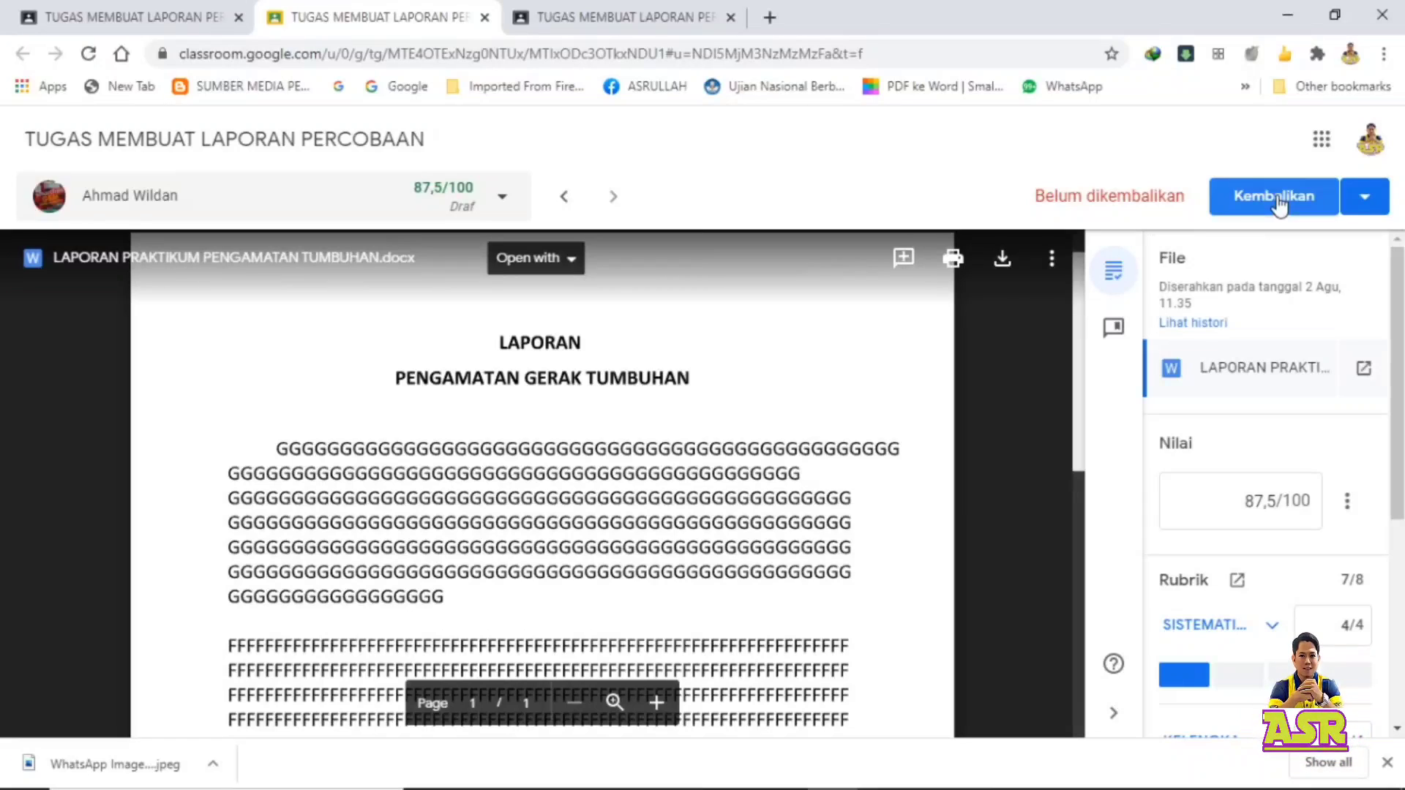
scroll(1224, 622, "down", 1)
scroll(1224, 622, "down", 5)
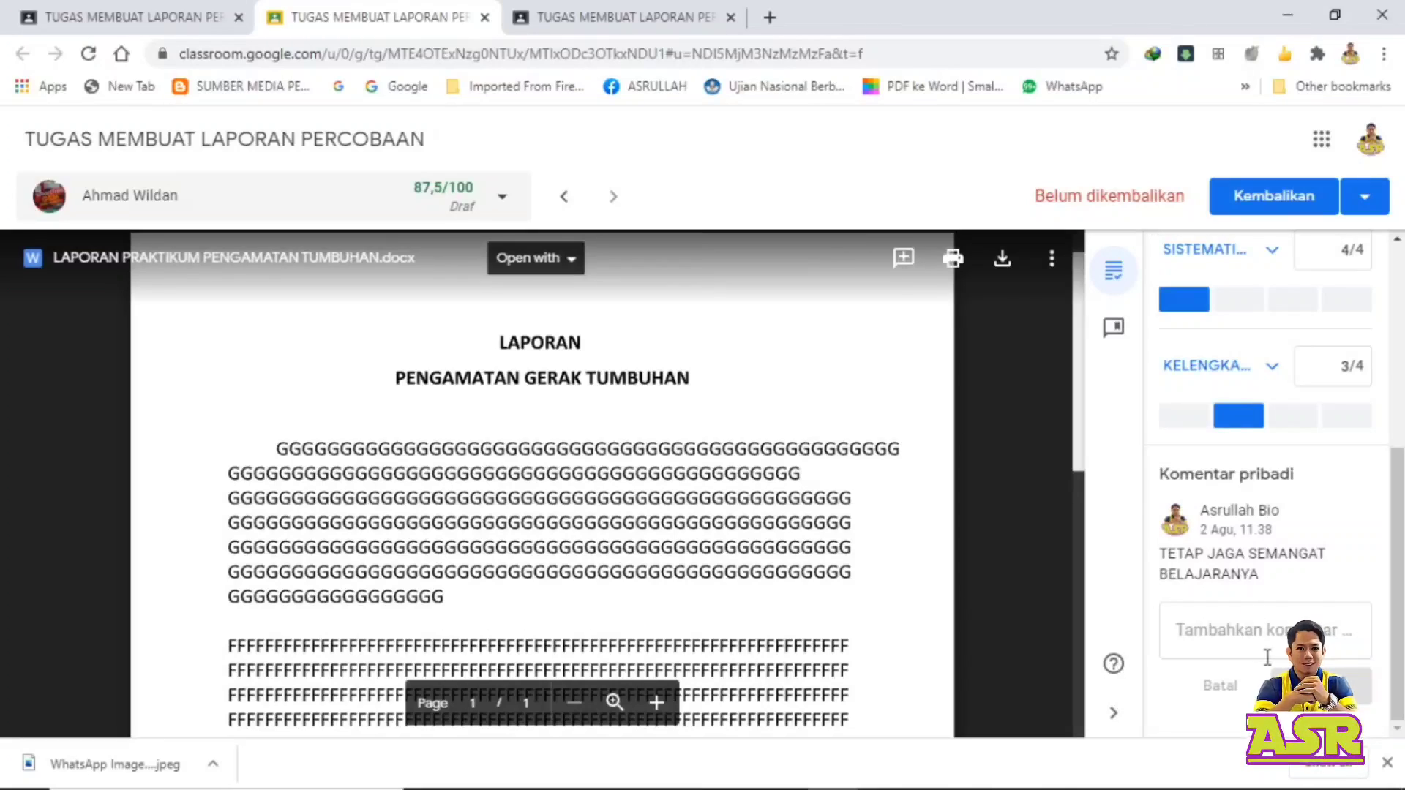
scroll(1278, 623, "up", 3)
scroll(1278, 623, "up", 3)
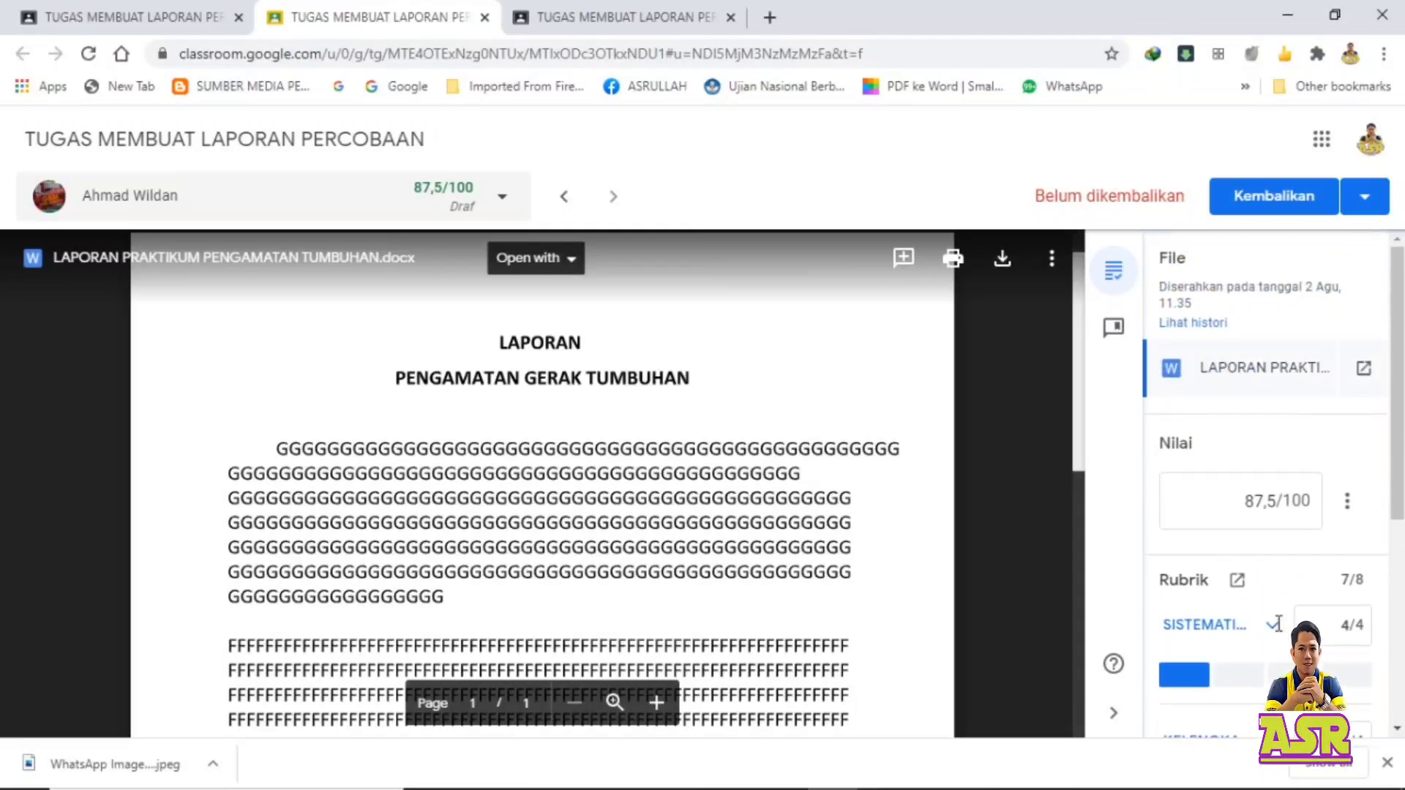
left_click(1271, 203)
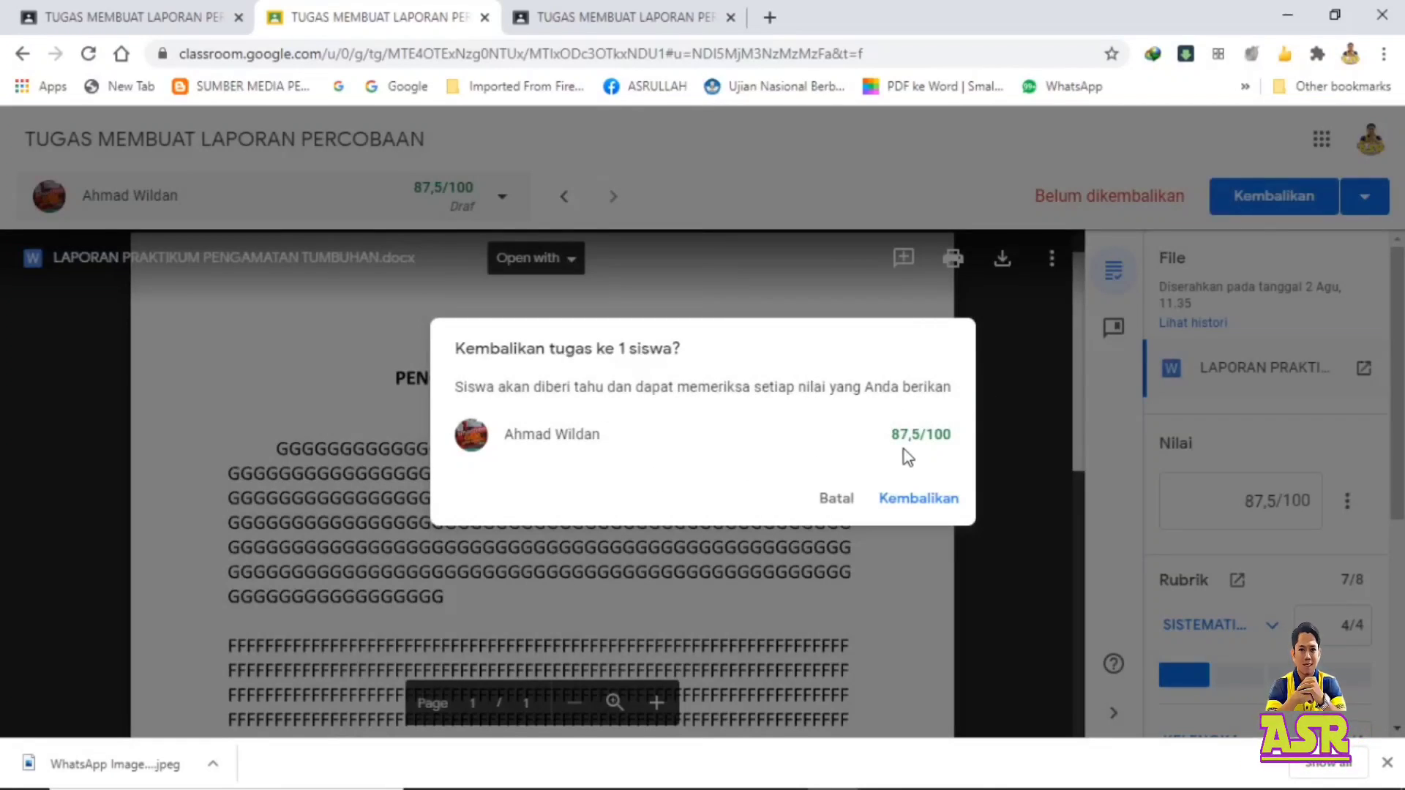
left_click(917, 502)
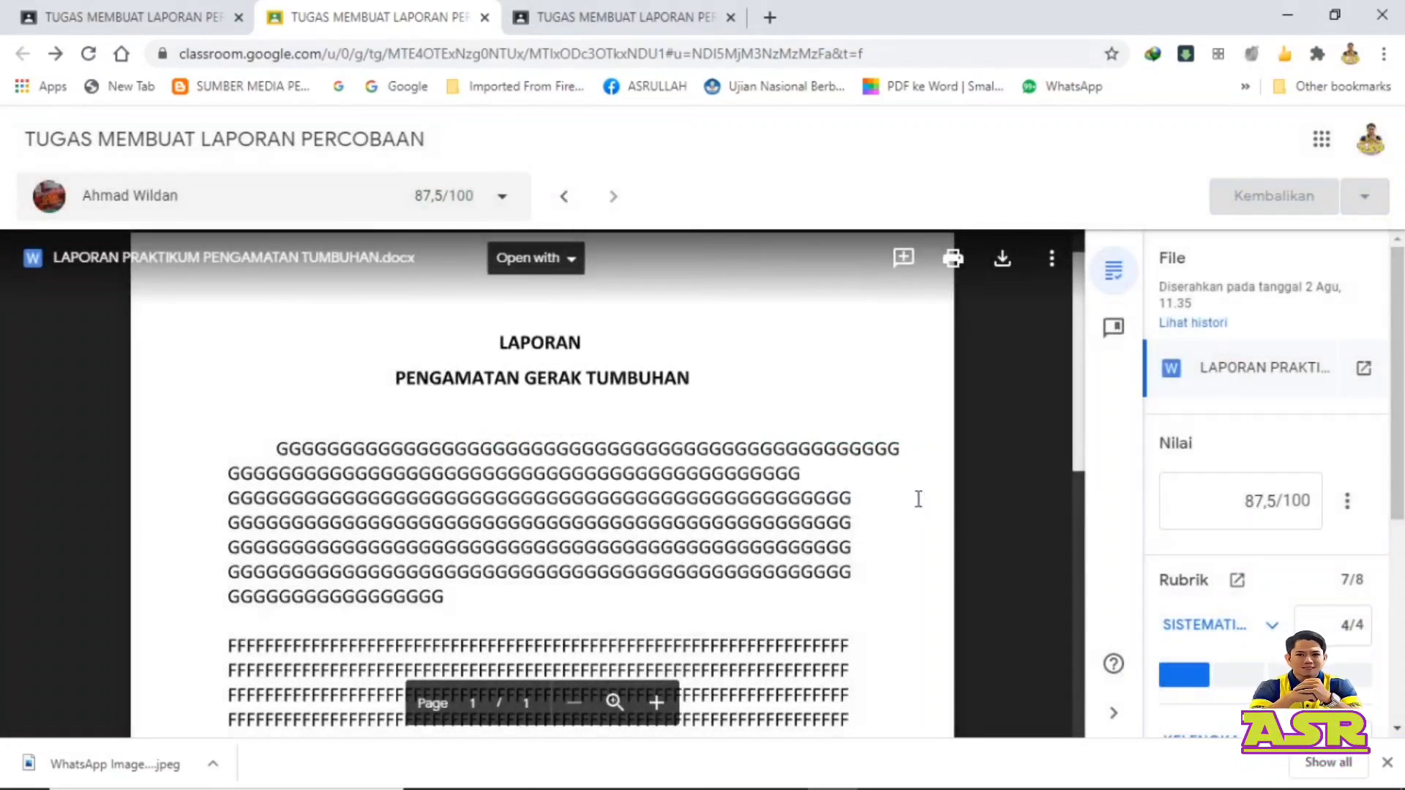
Step: Switch to the student's account and open "TUGAS MEMBUAT LAPORAN PERCOBAAN" from the Galaxy Old classwork
left_click(613, 21)
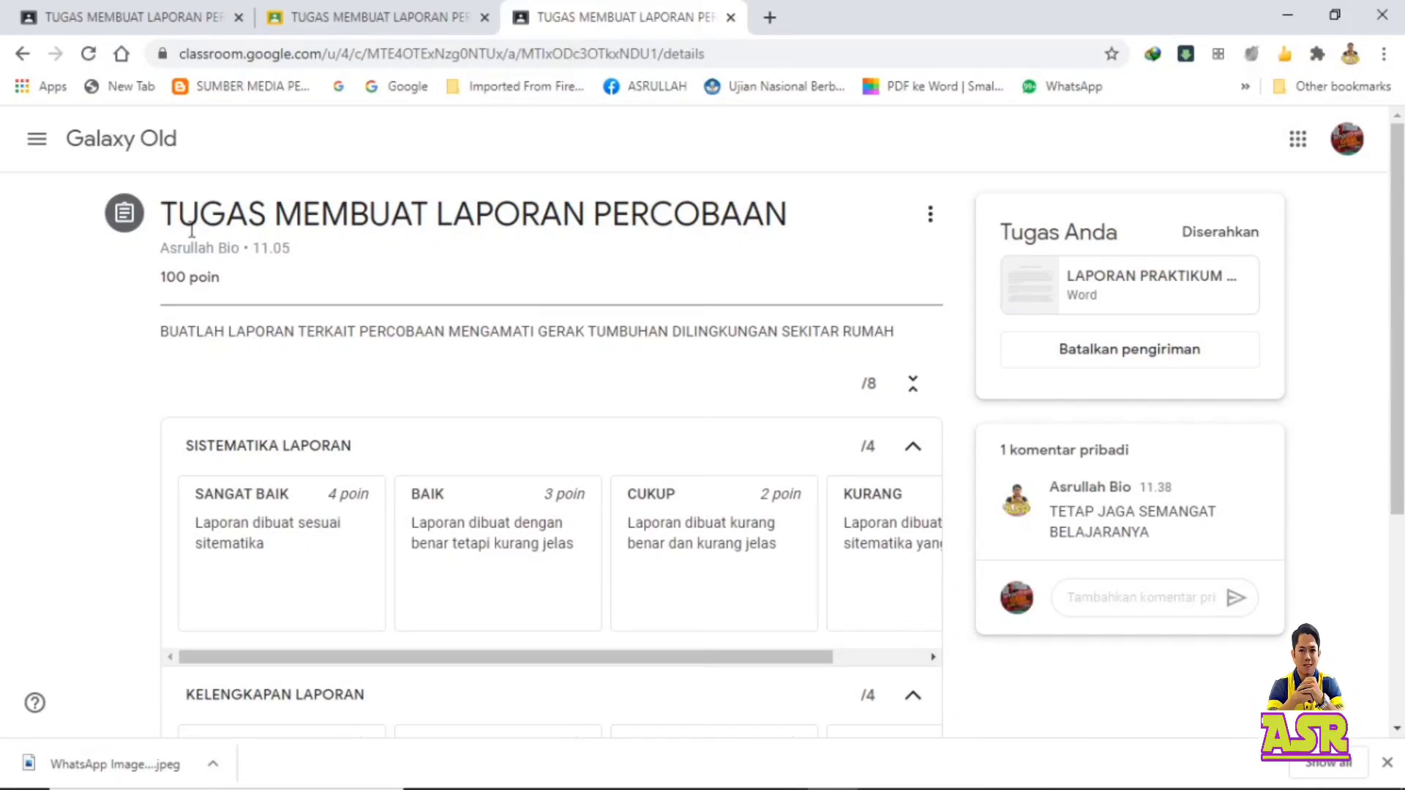
left_click(37, 144)
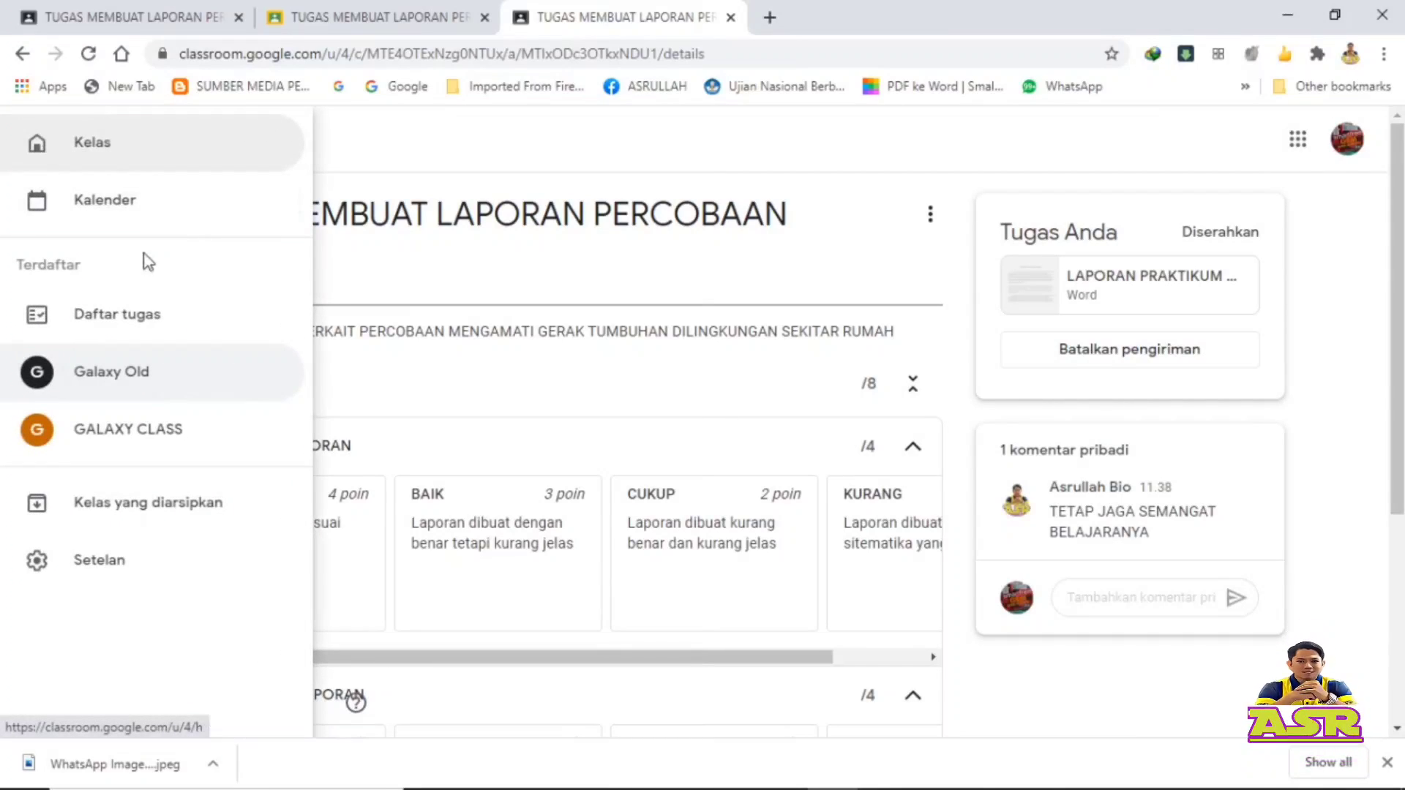
left_click(113, 373)
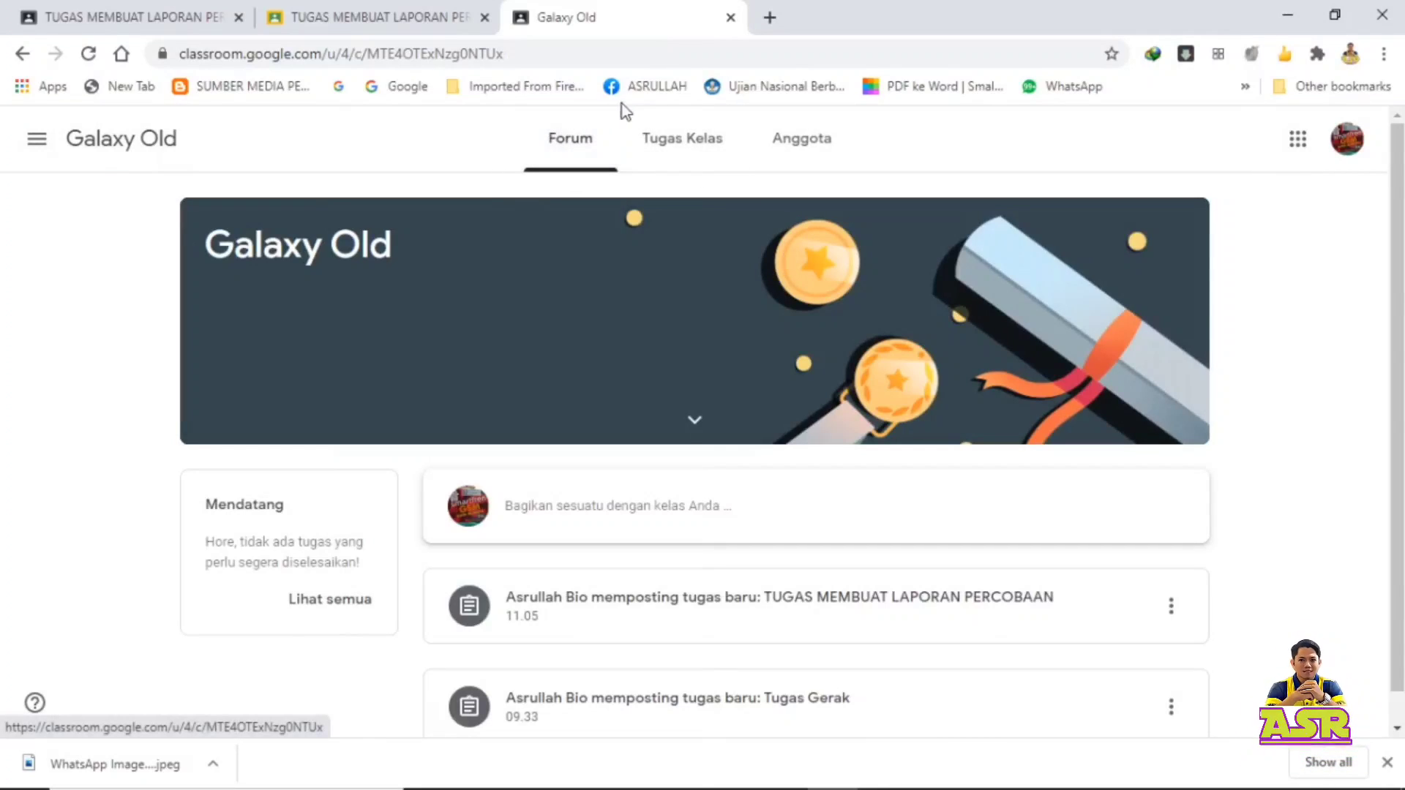
left_click(696, 147)
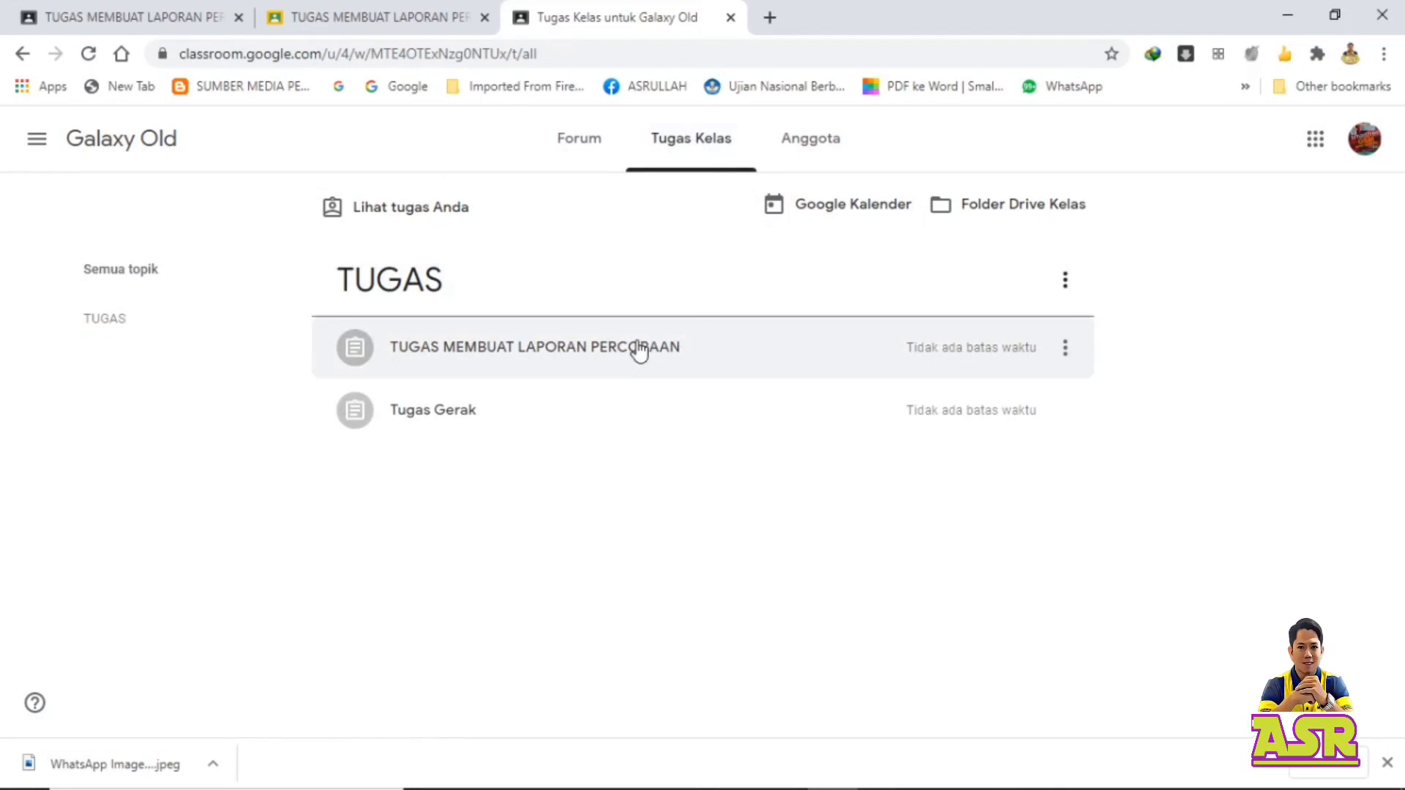
left_click(639, 352)
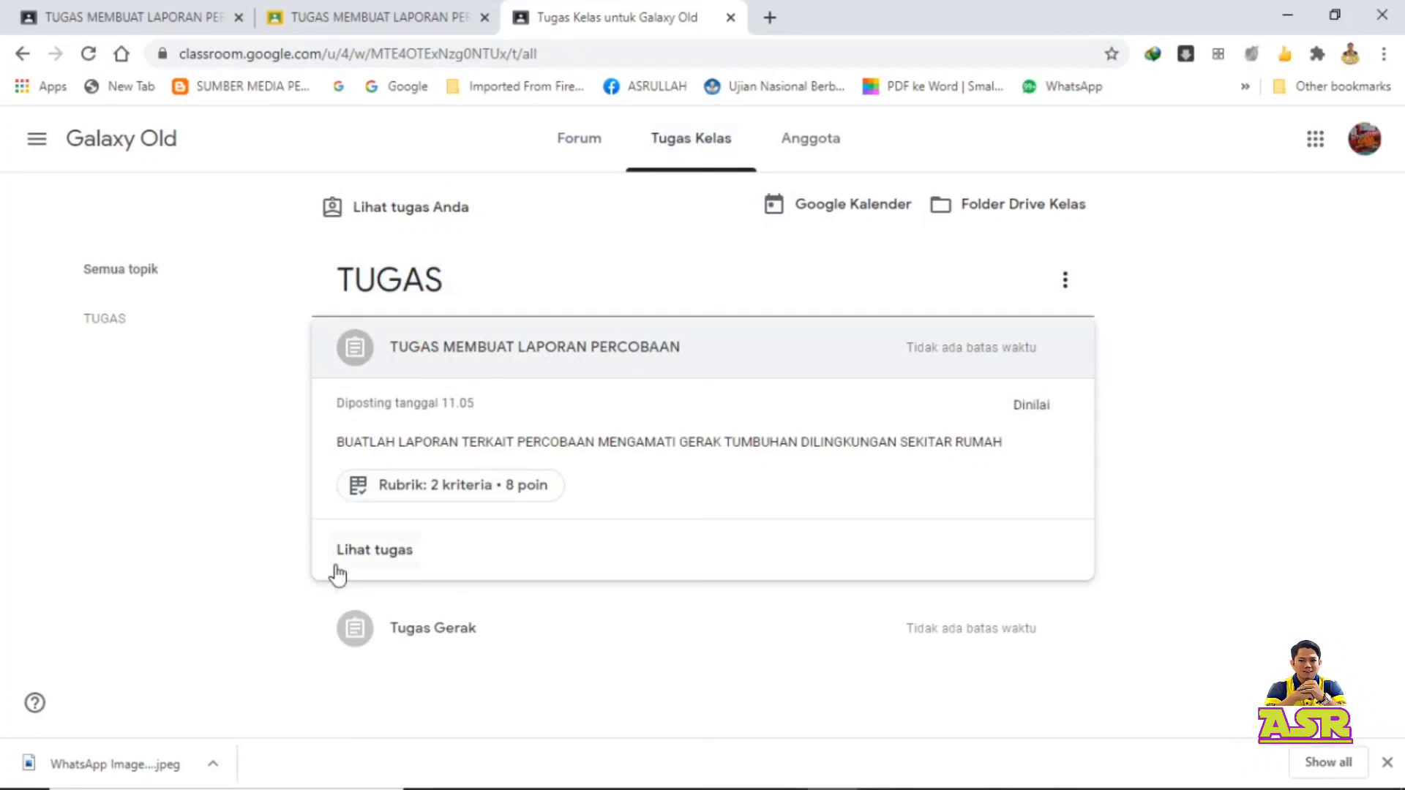
left_click(393, 560)
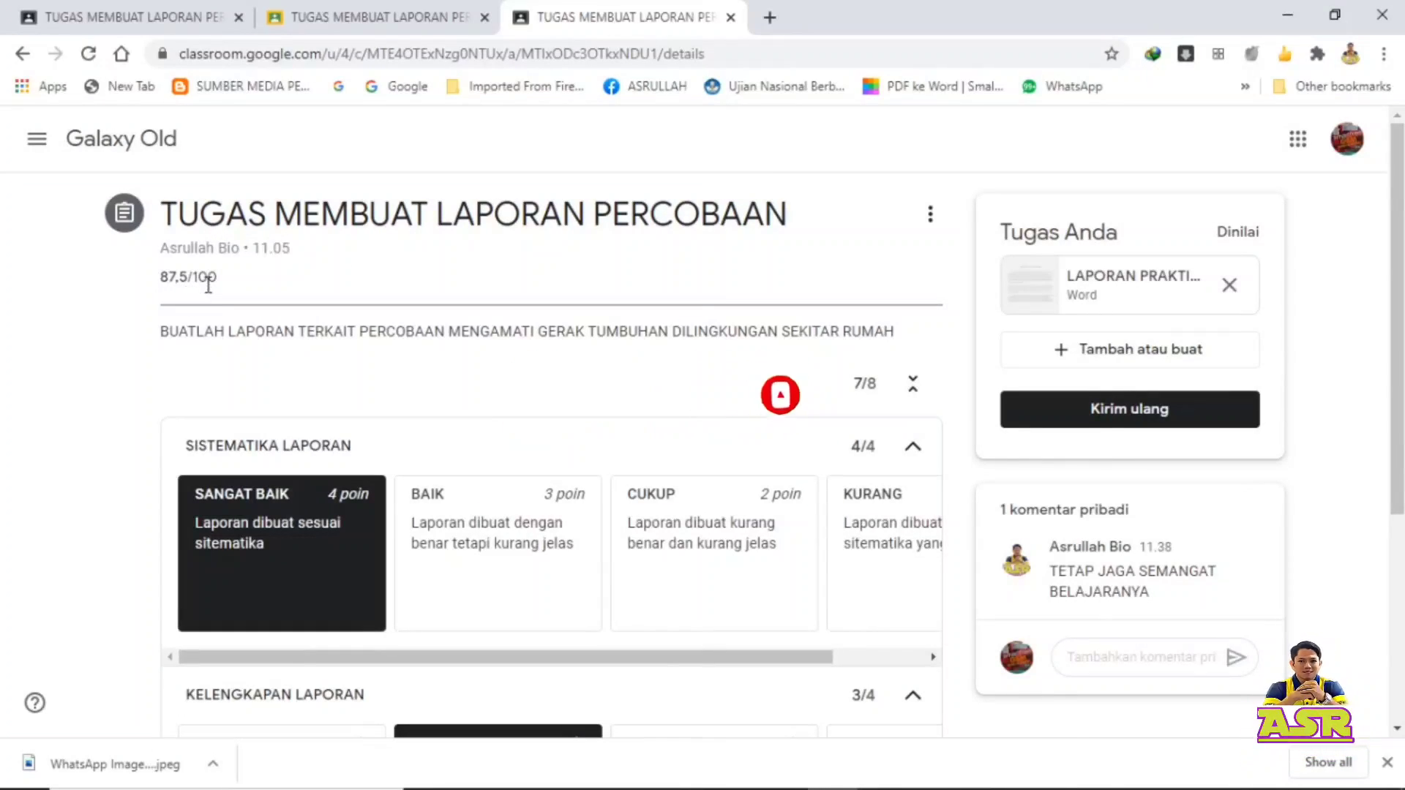
Step: Examine the returned grade and the levels awarded for SISTEMATIKA LAPORAN and KELENGKAPAN LAPORAN in the student's view
scroll(327, 457, "down", 3)
scroll(326, 420, "up", 3)
scroll(463, 329, "down", 1)
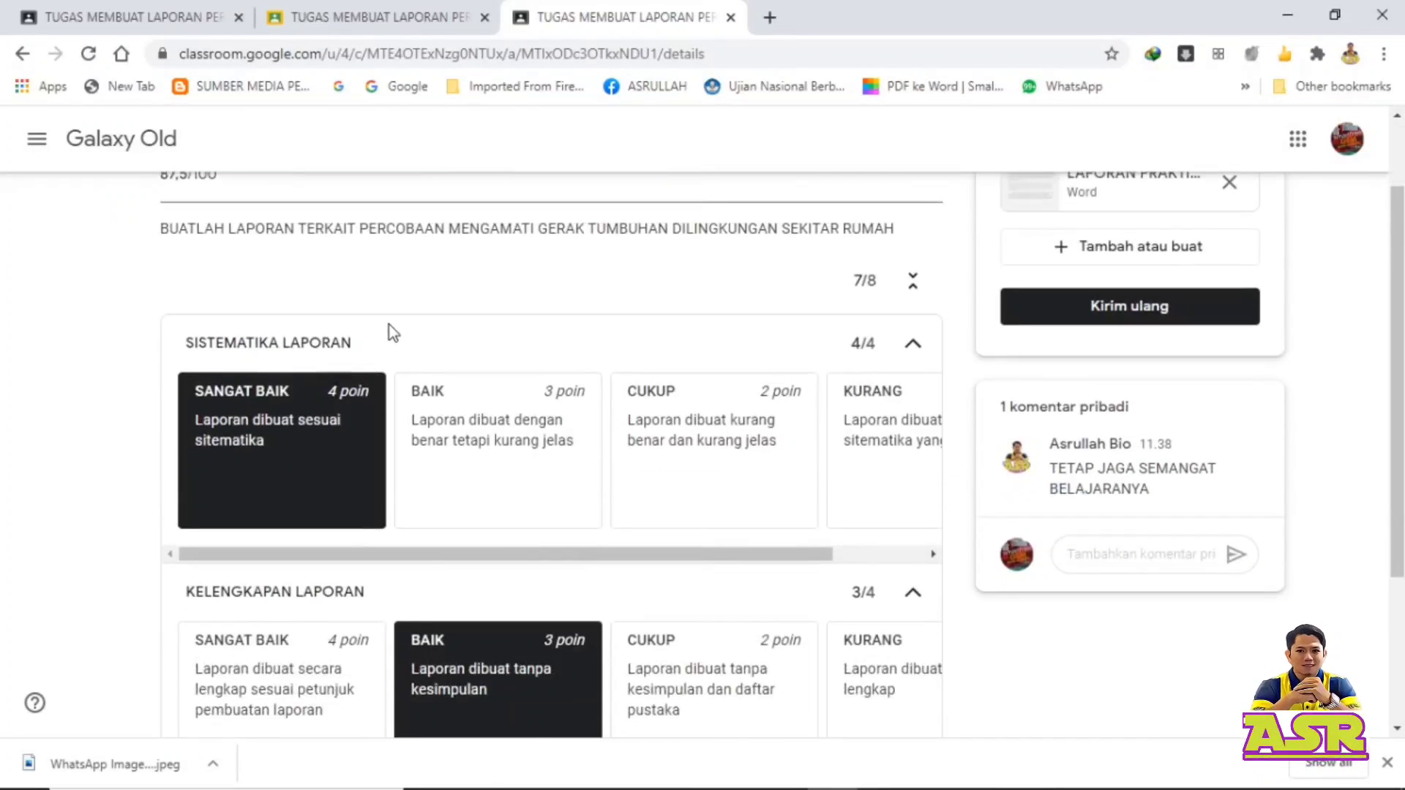
scroll(387, 313, "down", 1)
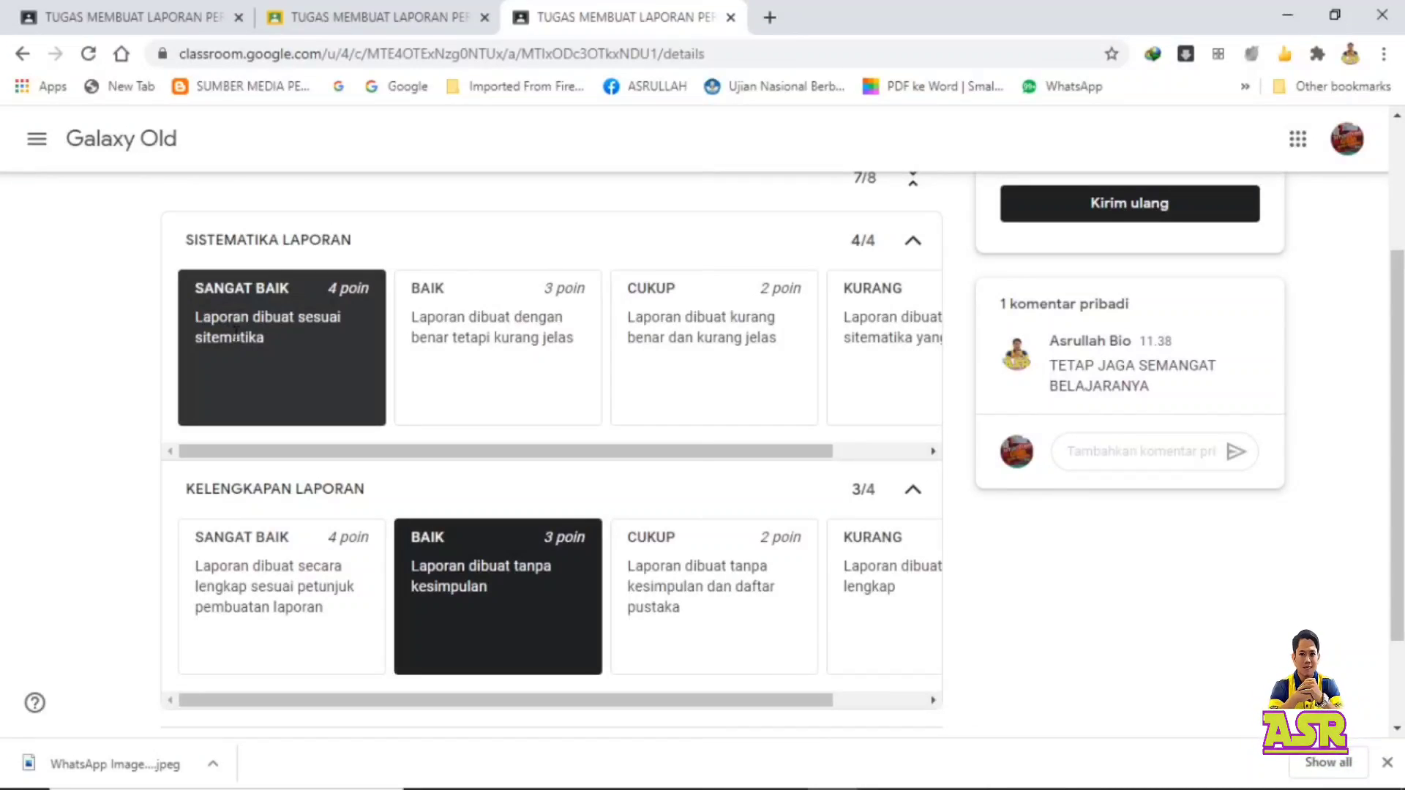
scroll(403, 429, "down", 1)
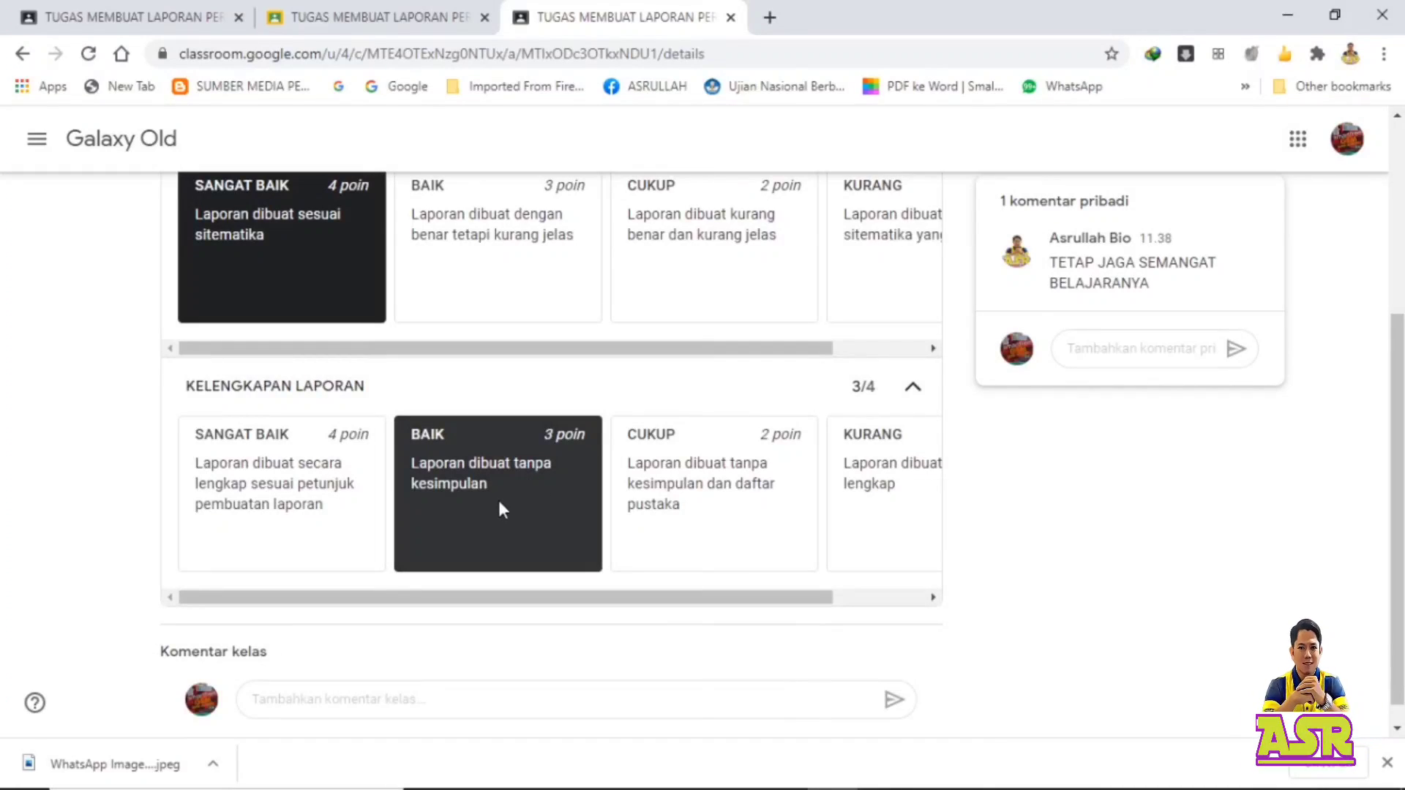
Step: Reply to the teacher's private comment with "TERIMA KASIH" and check the posted comments
scroll(578, 475, "up", 2)
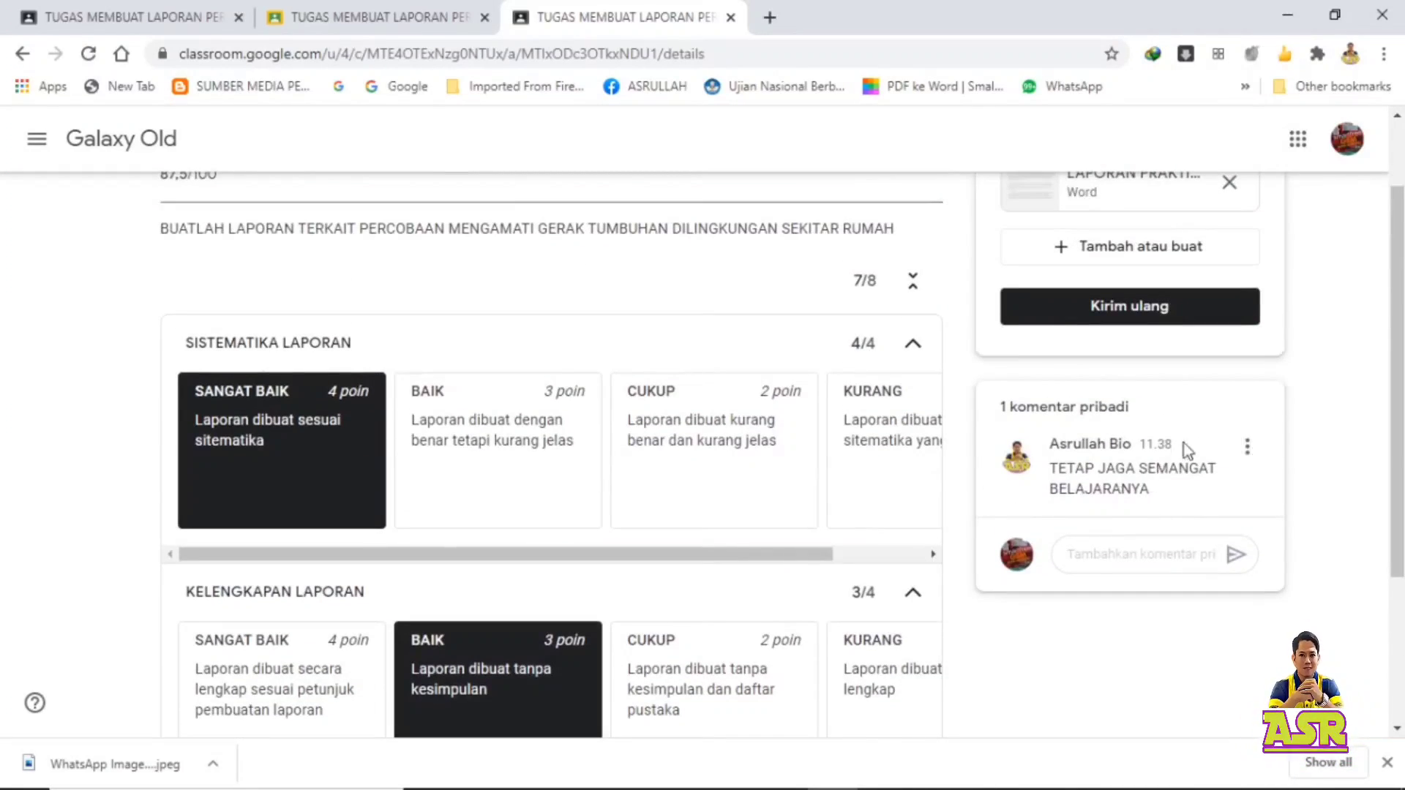
left_click(1100, 556)
type("TERIMA KASIH")
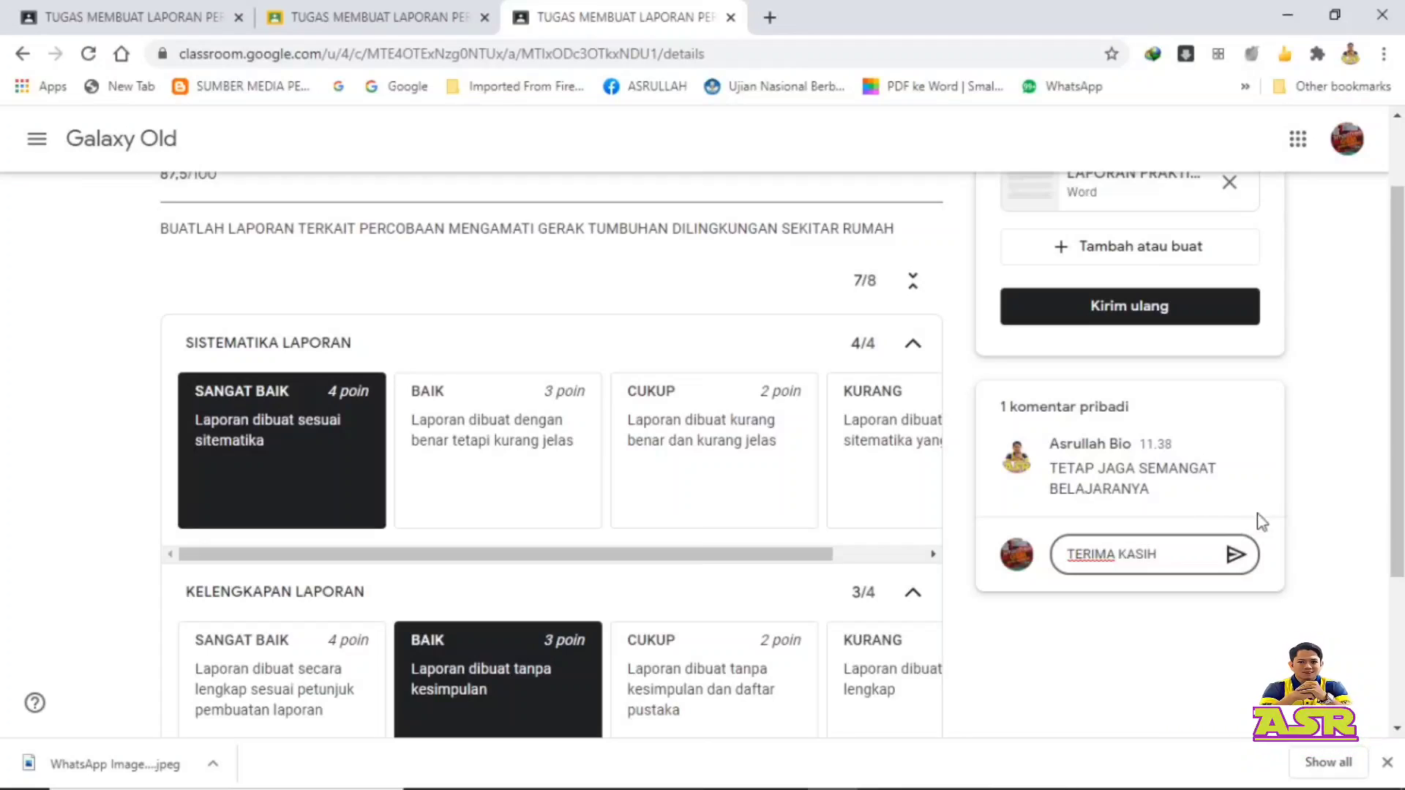
left_click(1235, 554)
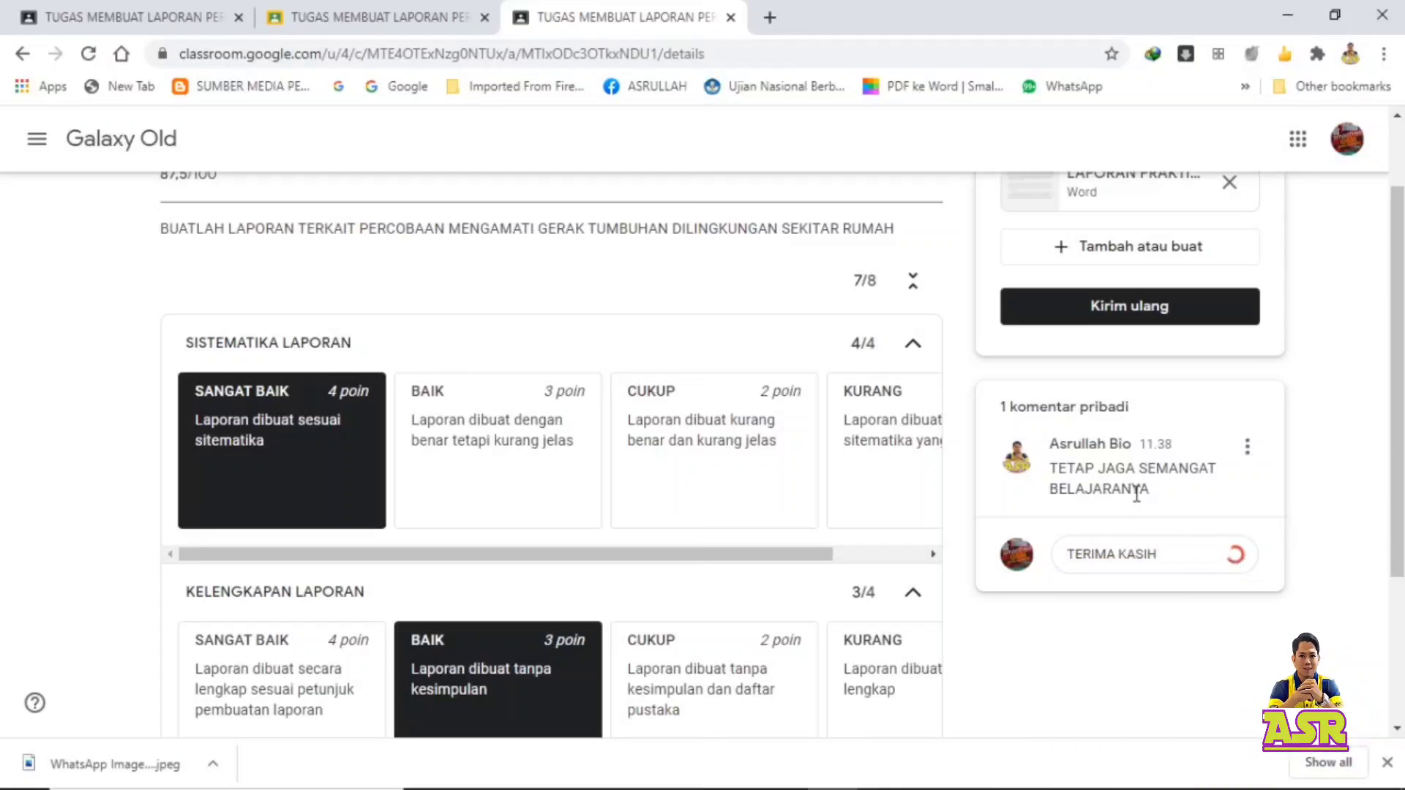
scroll(1196, 484, "up", 3)
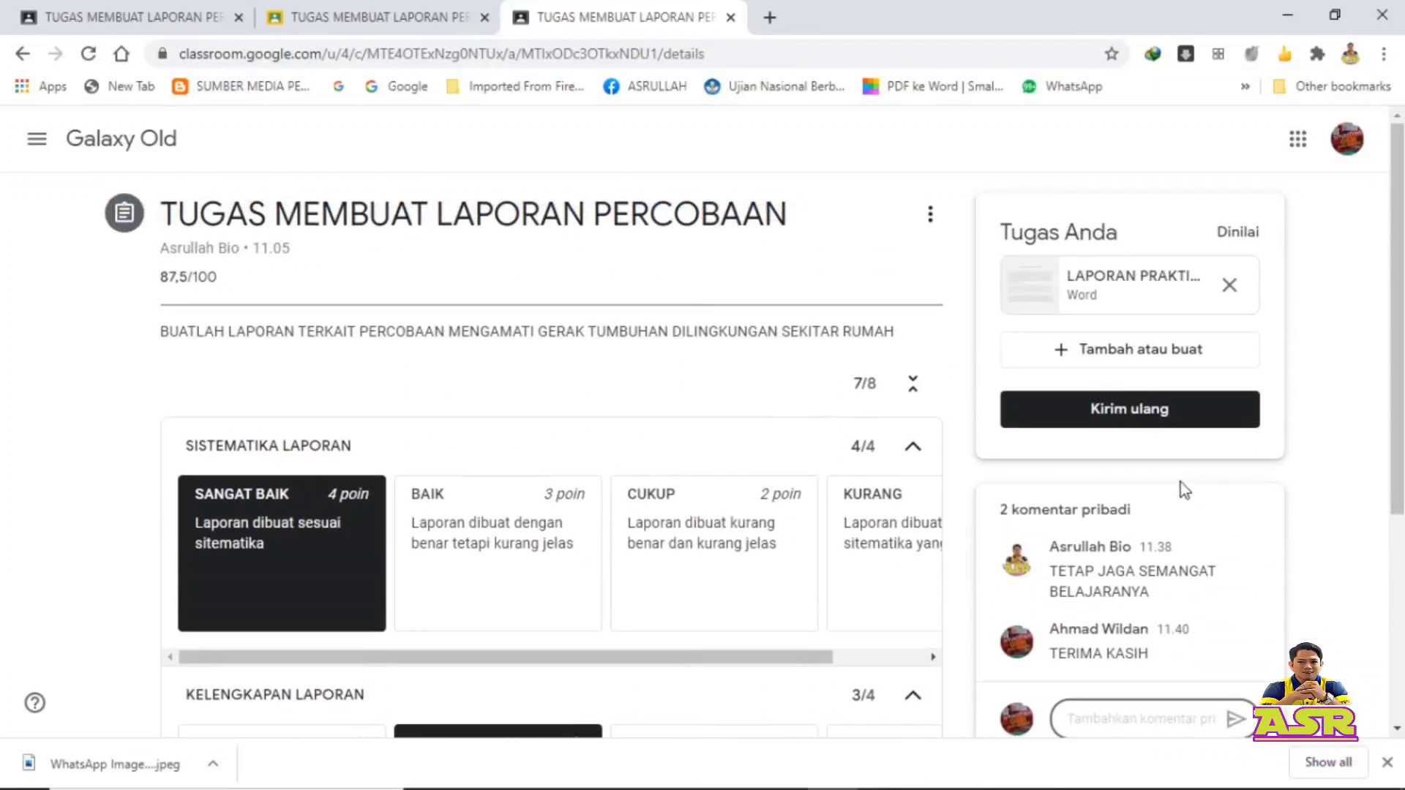